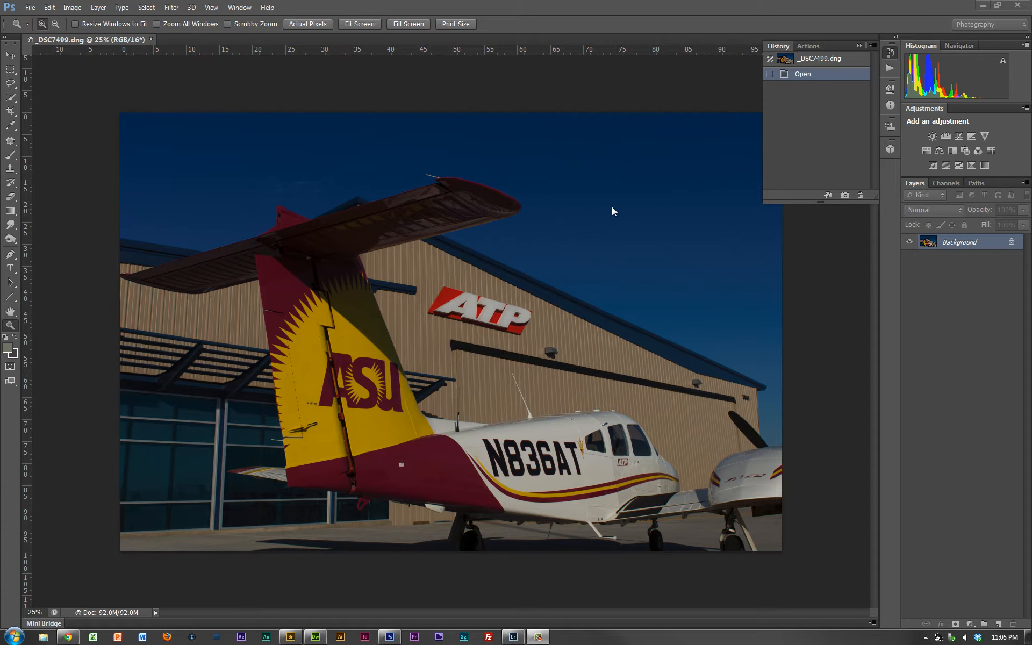
# - Switch to Lightroom and set the white balance of _DSC7633.NEF from the dark gray patch on the ColorChecker chart
pyautogui.hotkey('alt', 'Tab')
pyautogui.hotkey('alt', 'Tab')
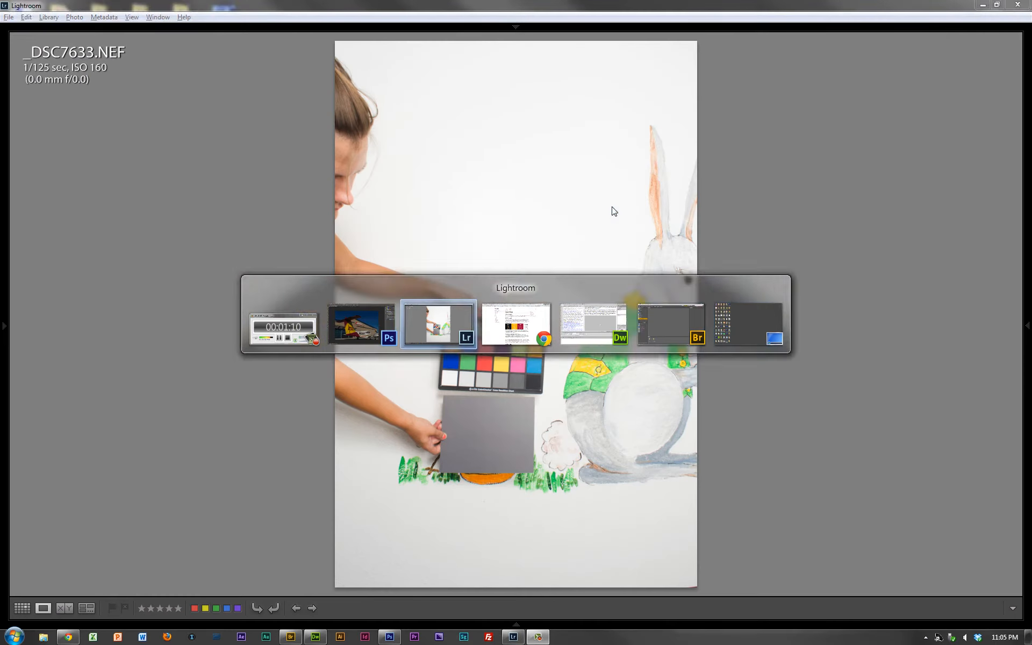
pyautogui.click(509, 369)
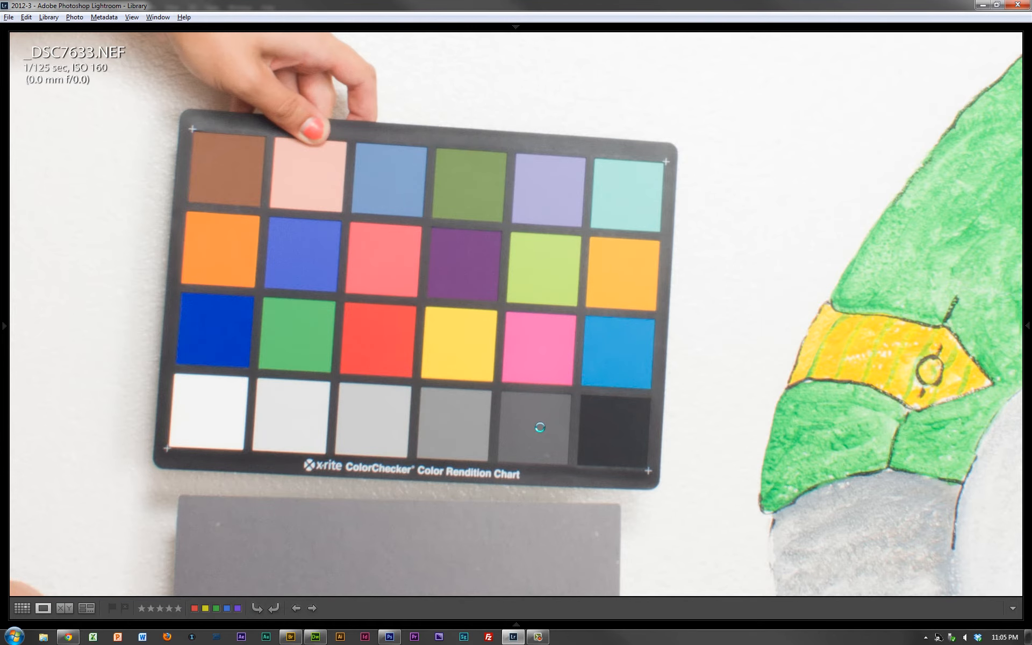
pyautogui.press('w')
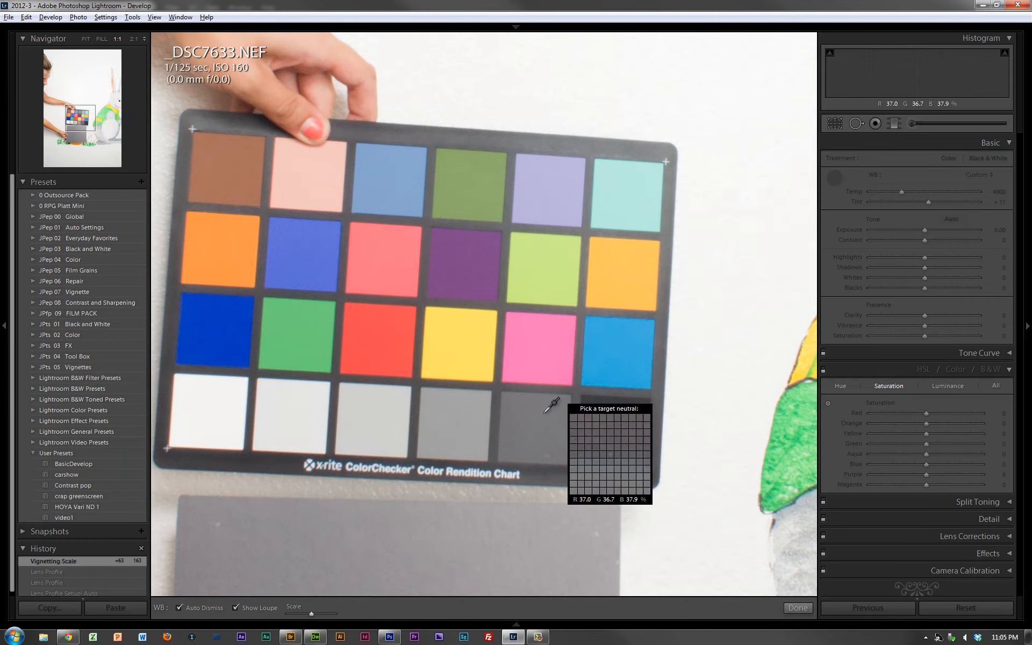
pyautogui.click(538, 416)
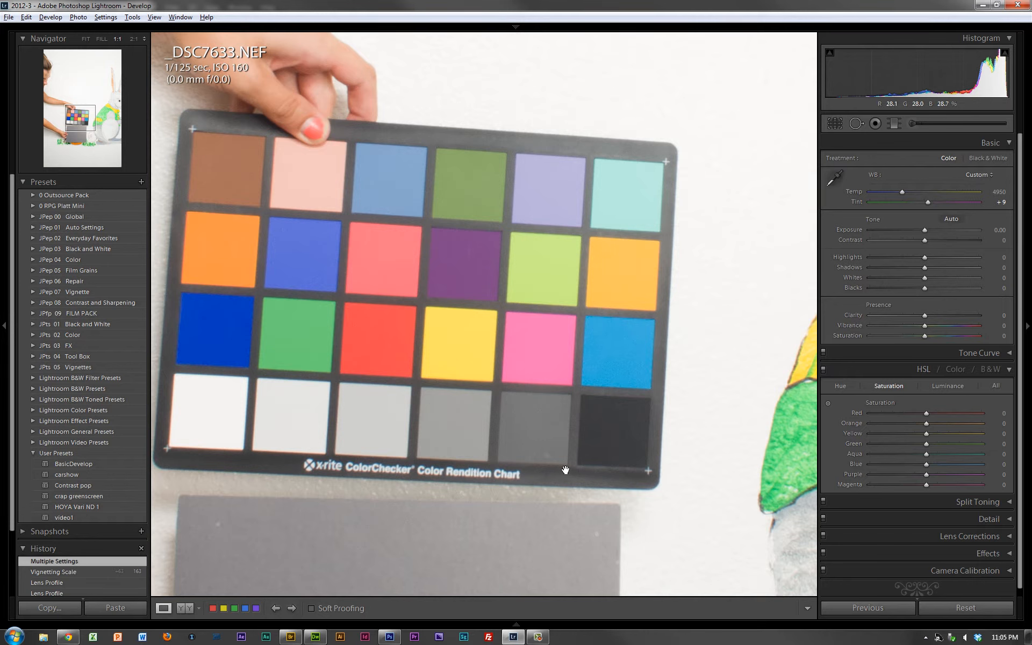
pyautogui.scroll(-5, 368, 421)
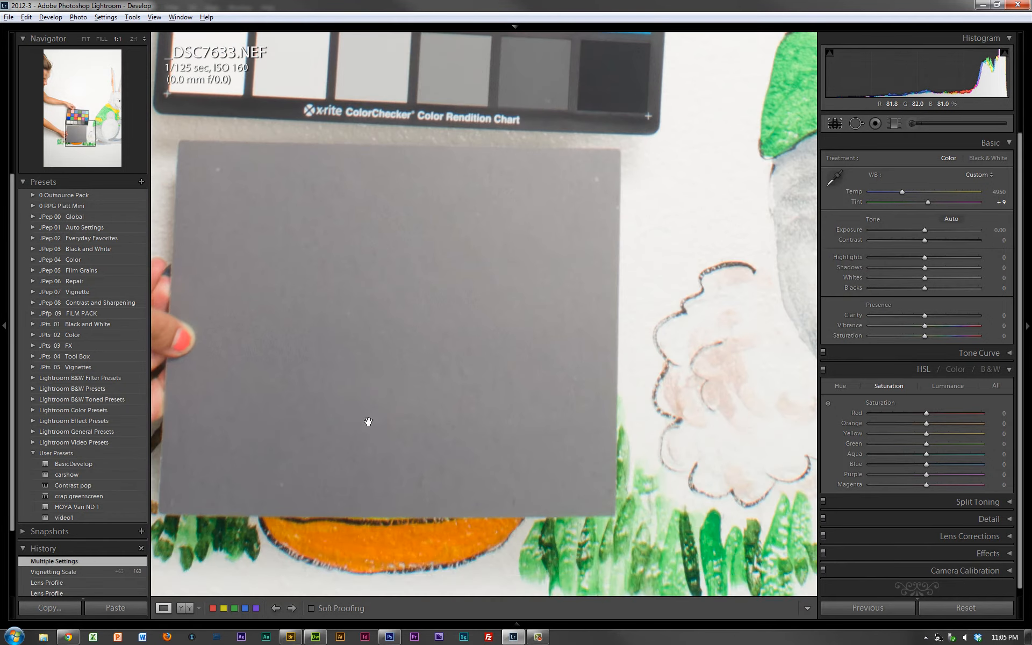
pyautogui.scroll(6, 368, 421)
pyautogui.scroll(-6, 368, 421)
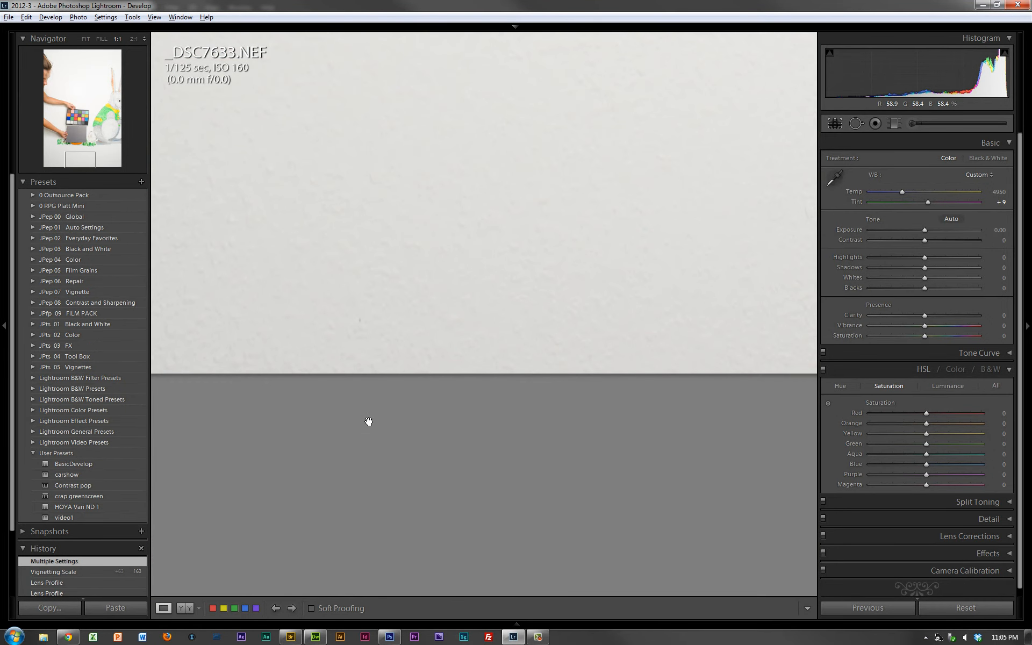
# - Switch back to Photoshop, show the Info panel and detach it as a floating panel over the airplane photo
pyautogui.hotkey('alt', 'Tab')
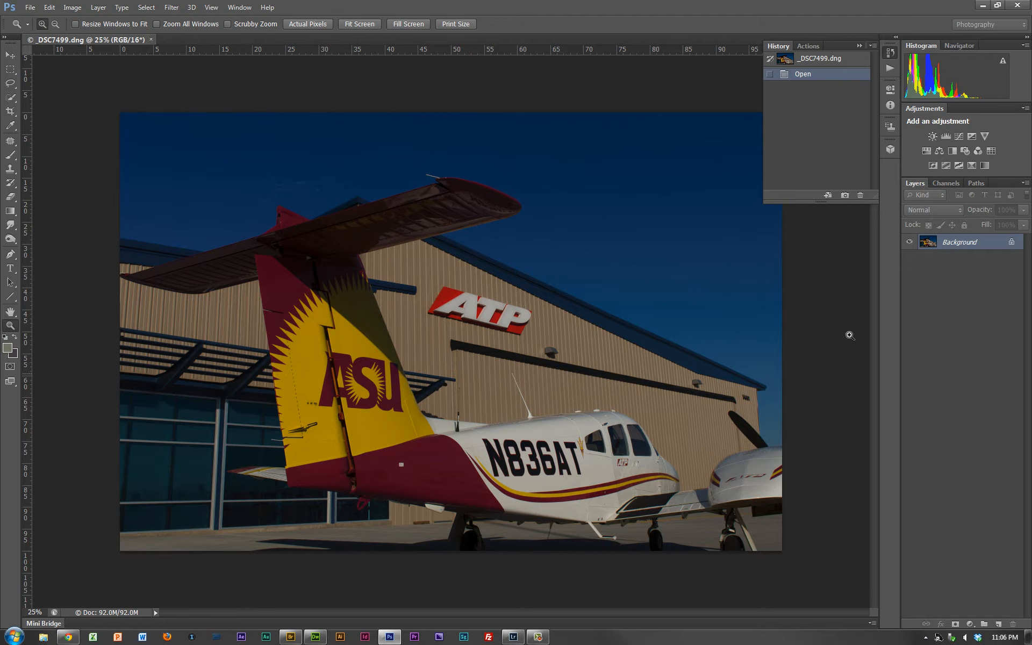
pyautogui.click(895, 105)
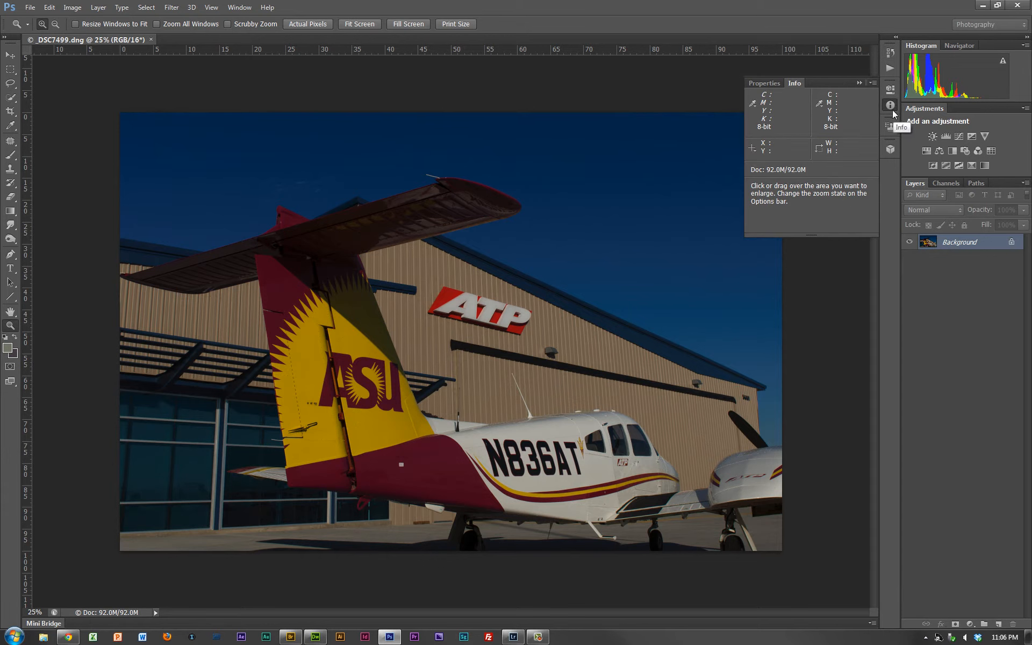
pyautogui.moveTo(798, 83); pyautogui.dragTo(585, 90)
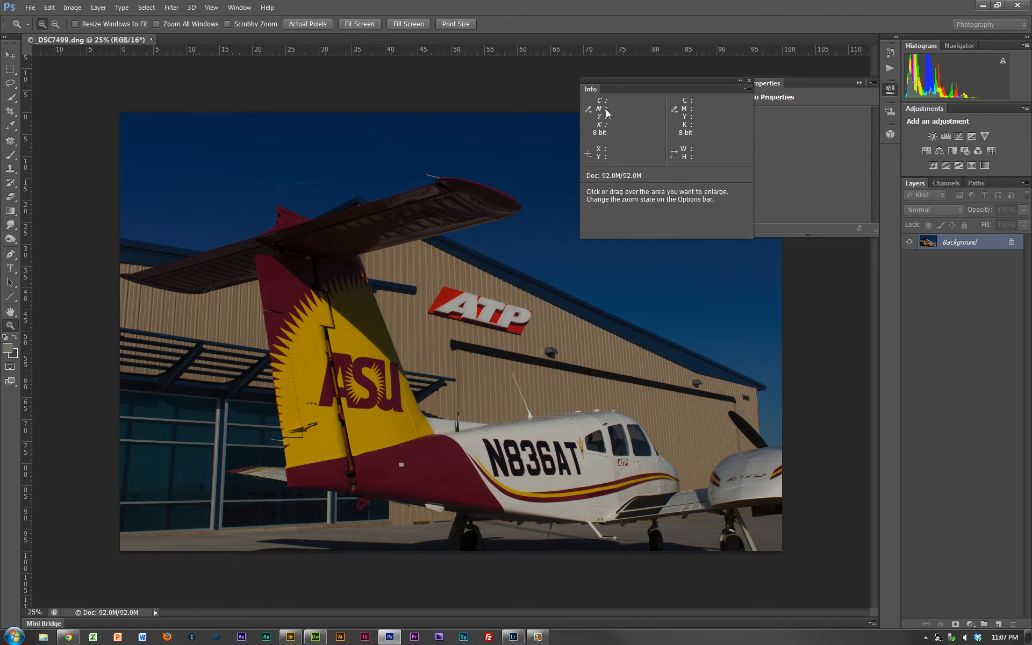
pyautogui.click(589, 109)
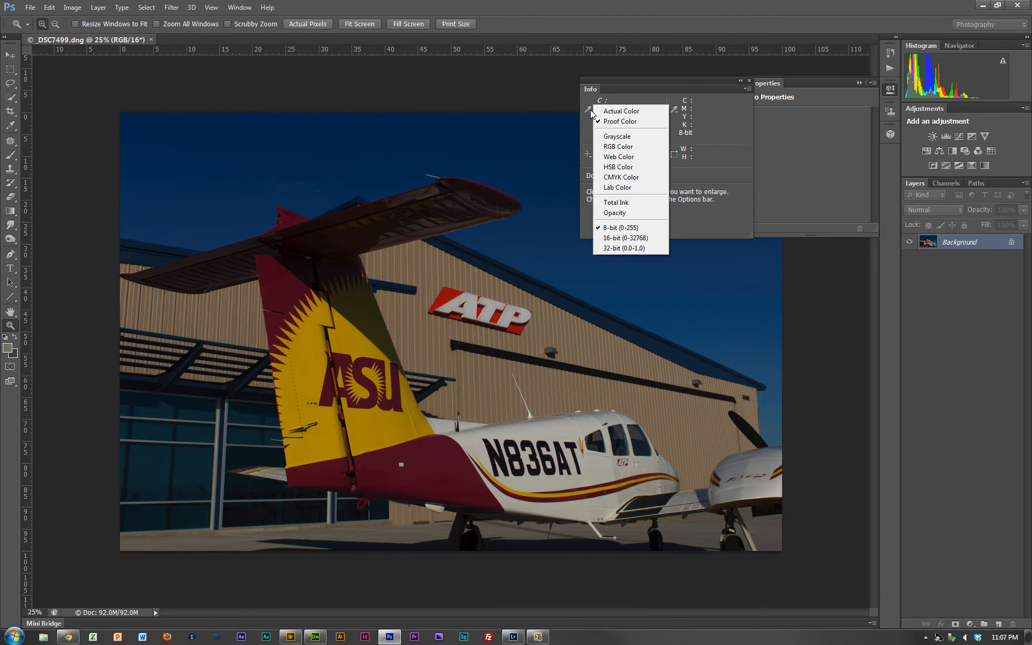
pyautogui.click(739, 160)
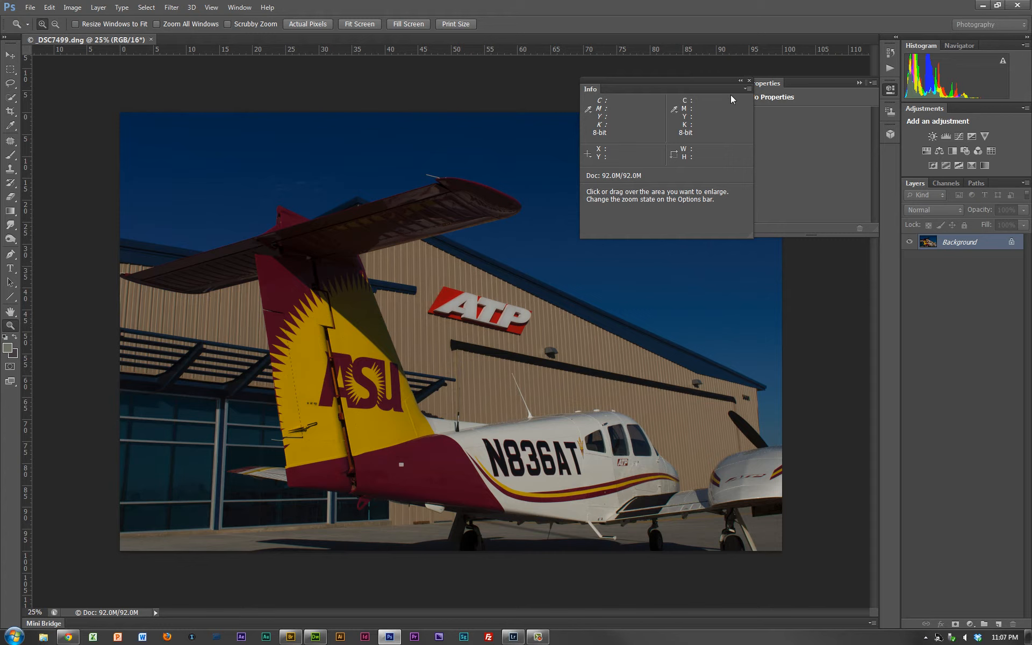
# - Sample the dark blue sky as the foreground color with the Eyedropper and inspect it in the Color Picker without changing it
pyautogui.click(10, 127)
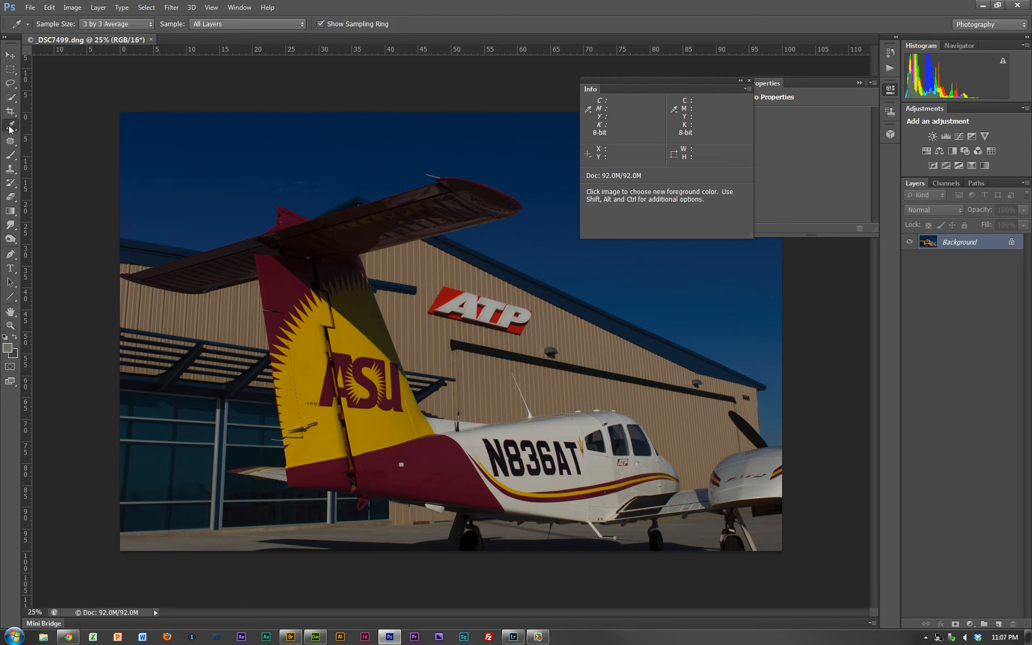
pyautogui.click(194, 144)
pyautogui.click(8, 349)
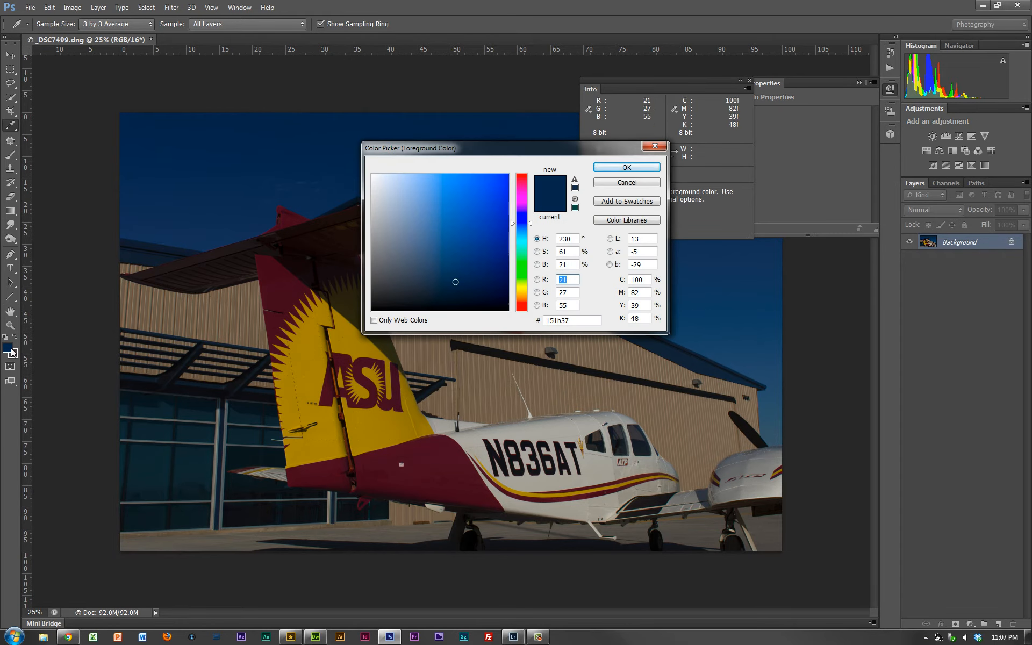
pyautogui.click(634, 185)
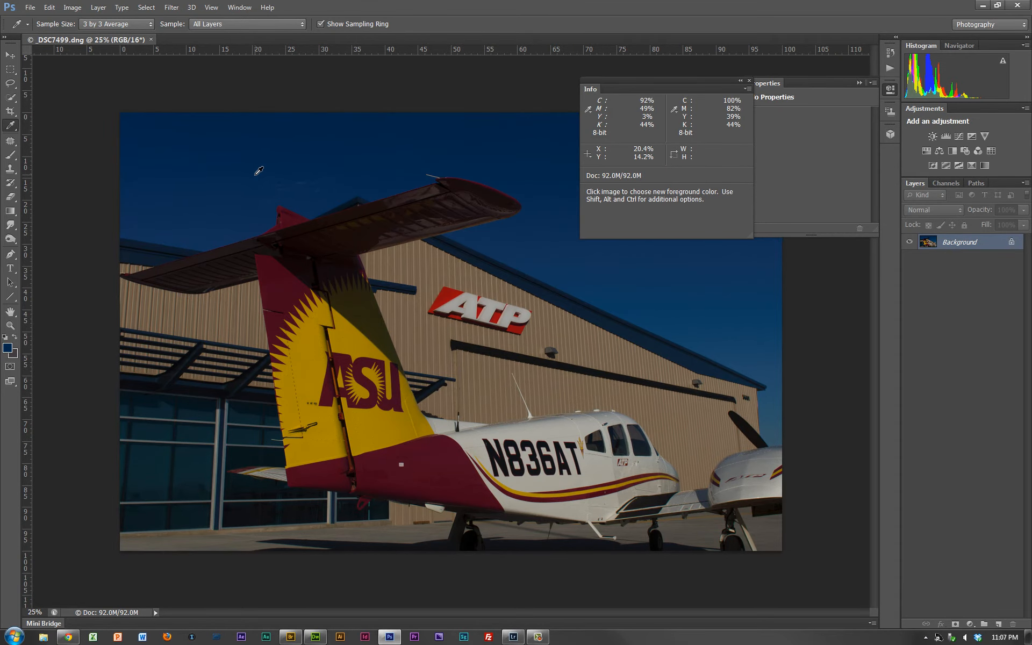
# - Place a color sampler on the white fuselage just below the rear cabin window
pyautogui.press('shift')
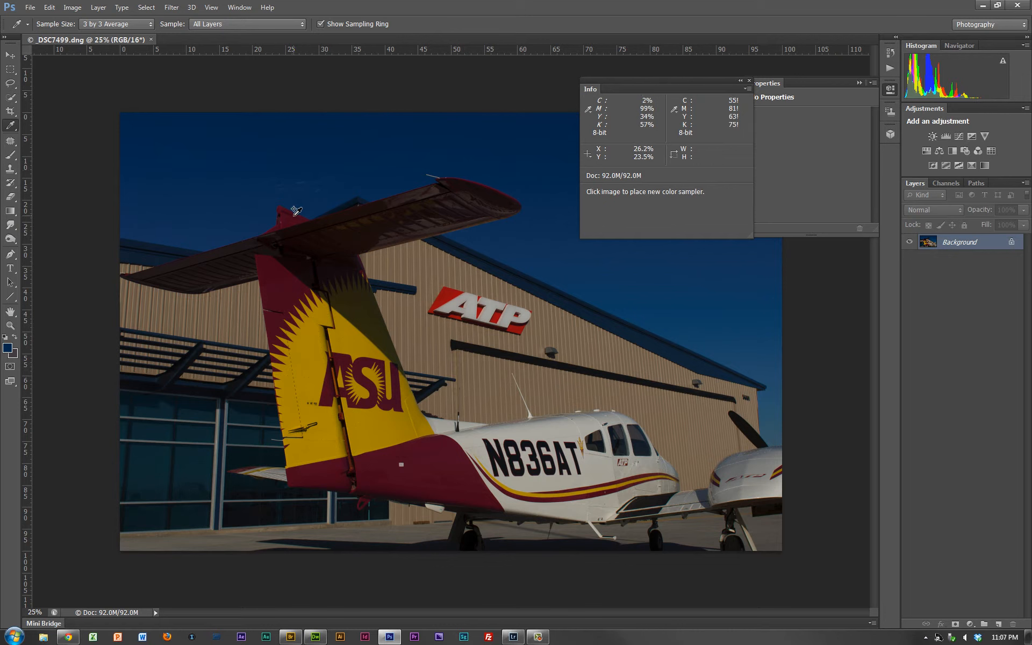
pyautogui.click(594, 464)
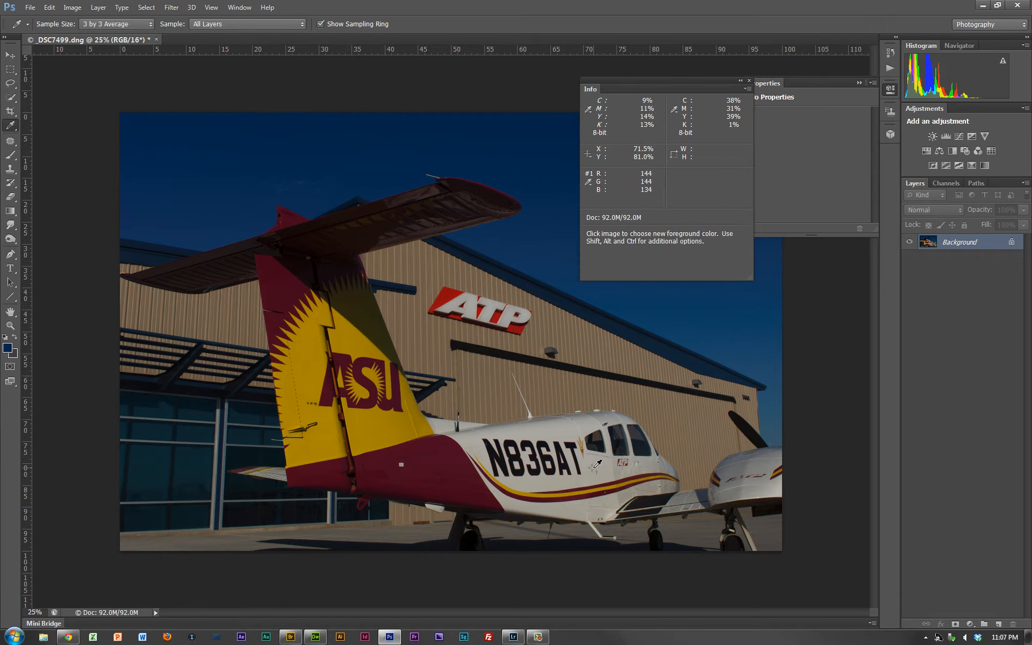
pyautogui.hotkey('ctrl', '+')
pyautogui.hotkey('ctrl', '+')
pyautogui.hotkey('ctrl', '+')
pyautogui.hotkey('ctrl', '+')
pyautogui.hotkey('ctrl', '+')
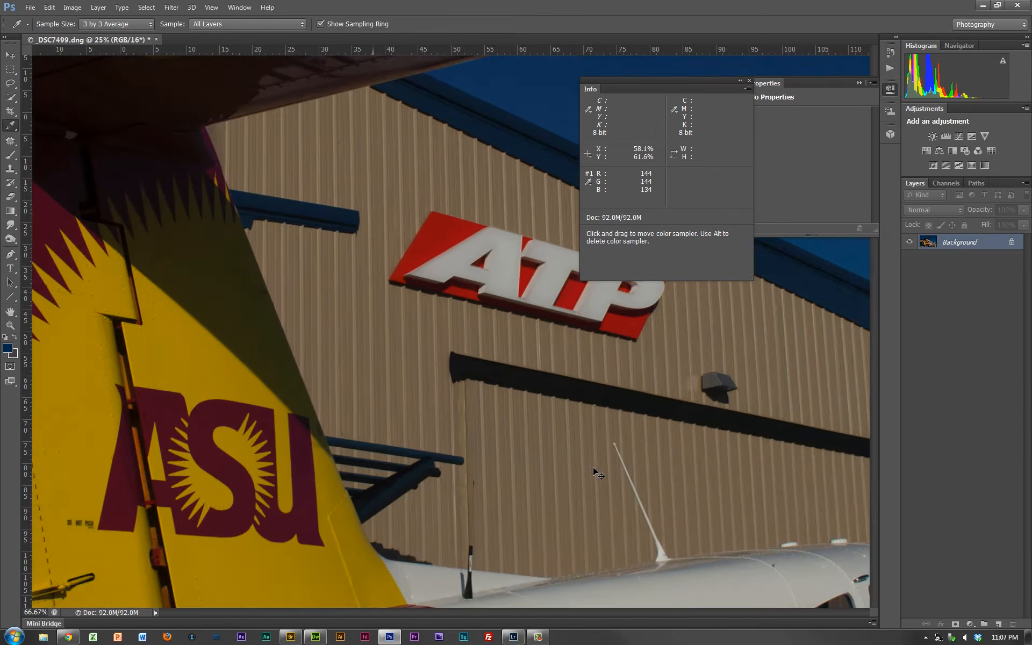
pyautogui.press('space')
pyautogui.moveTo(719, 518); pyautogui.dragTo(411, 287)
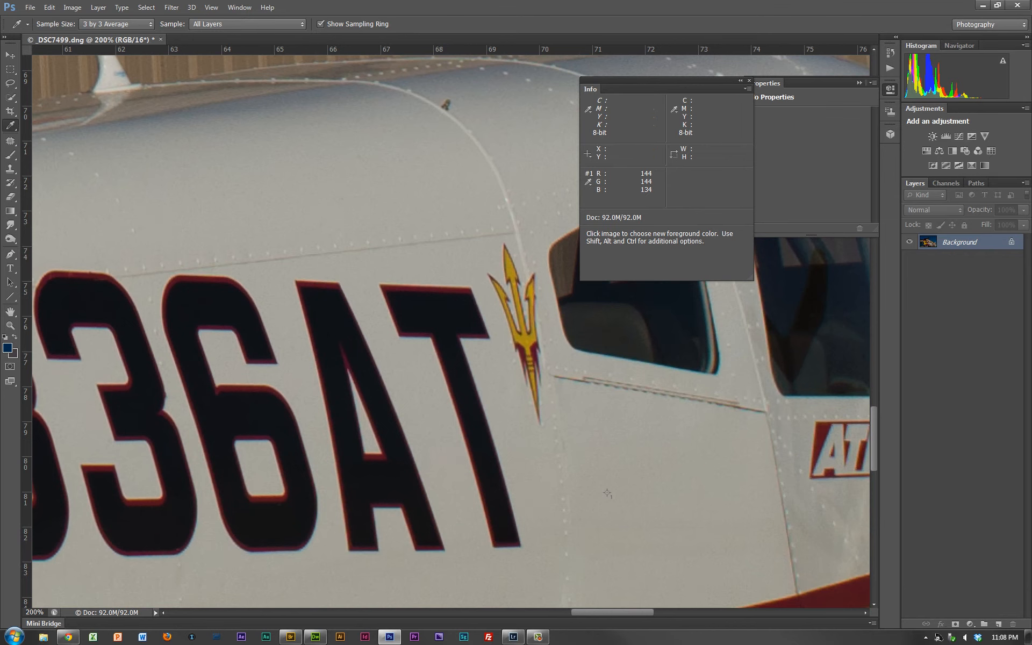
# - Switch the first color sampler's readout to CMYK Color and set it back to RGB Color
pyautogui.click(592, 185)
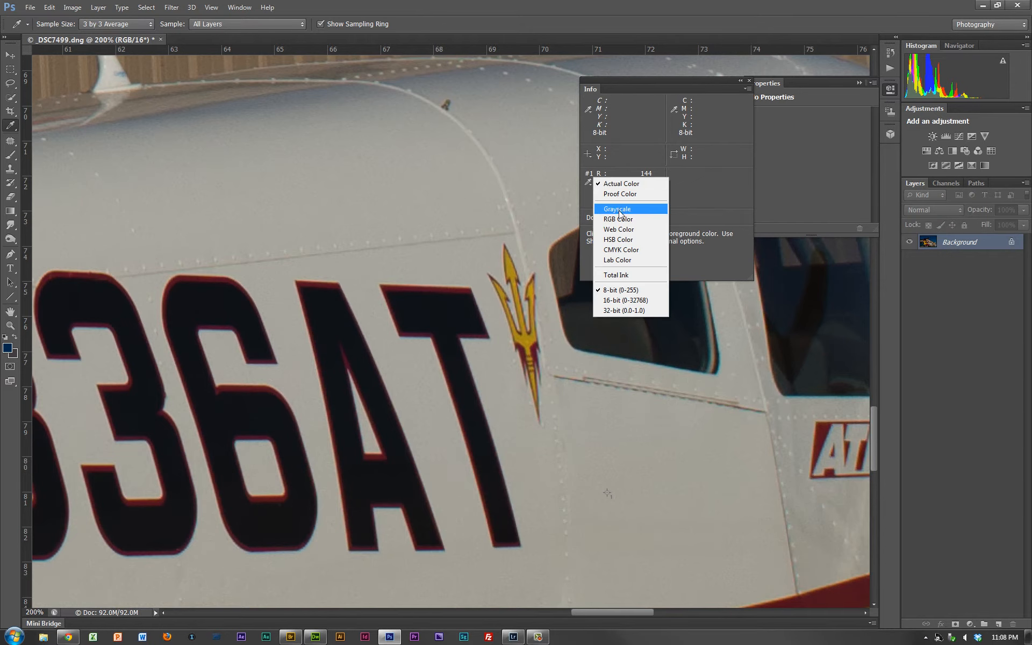
pyautogui.click(623, 251)
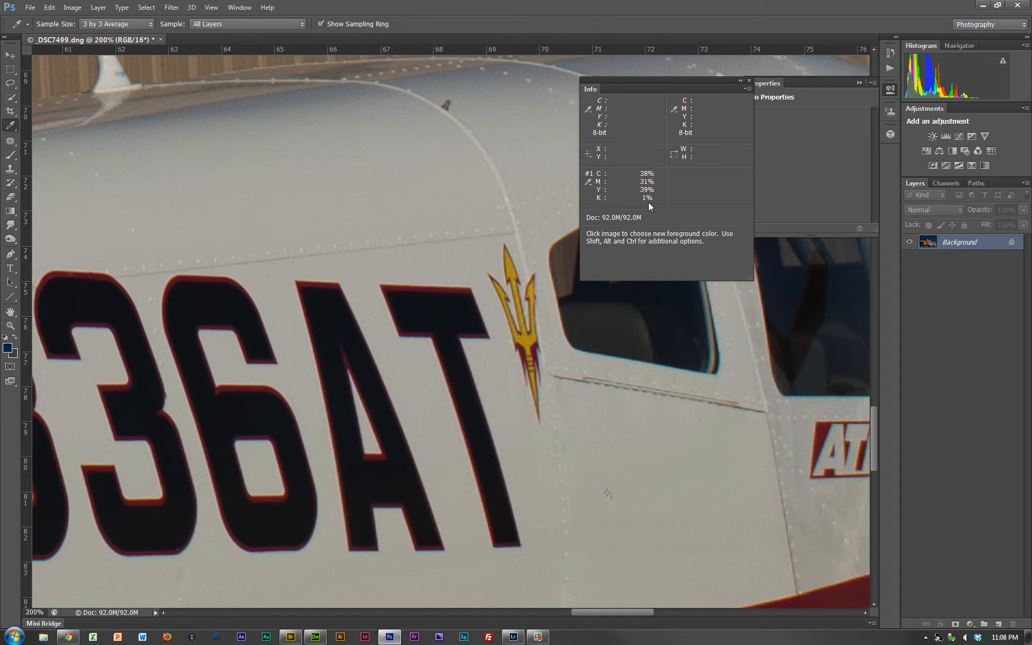
pyautogui.click(590, 182)
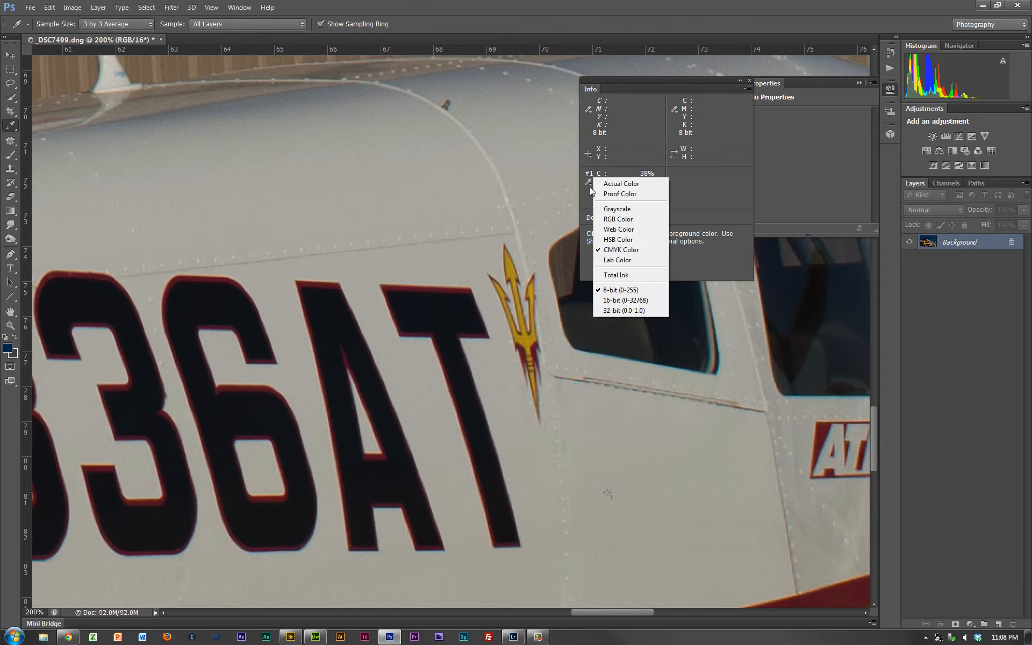
pyautogui.click(618, 220)
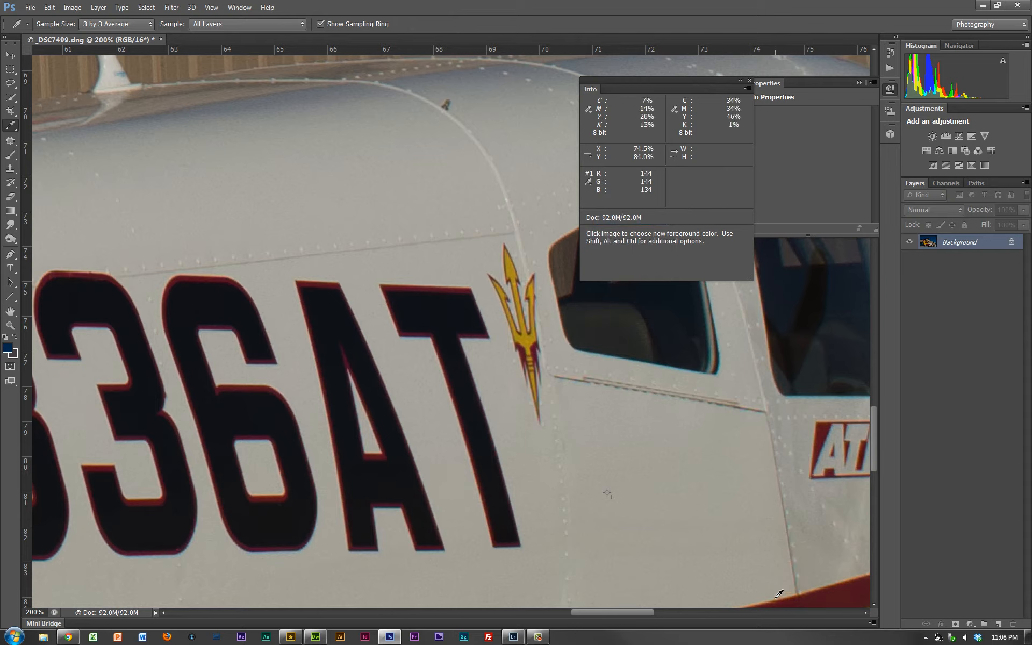
# - Place a second color sampler on the black digit 8 of the airplane's registration number
pyautogui.press('ctrl')
pyautogui.hotkey('ctrl', '0')
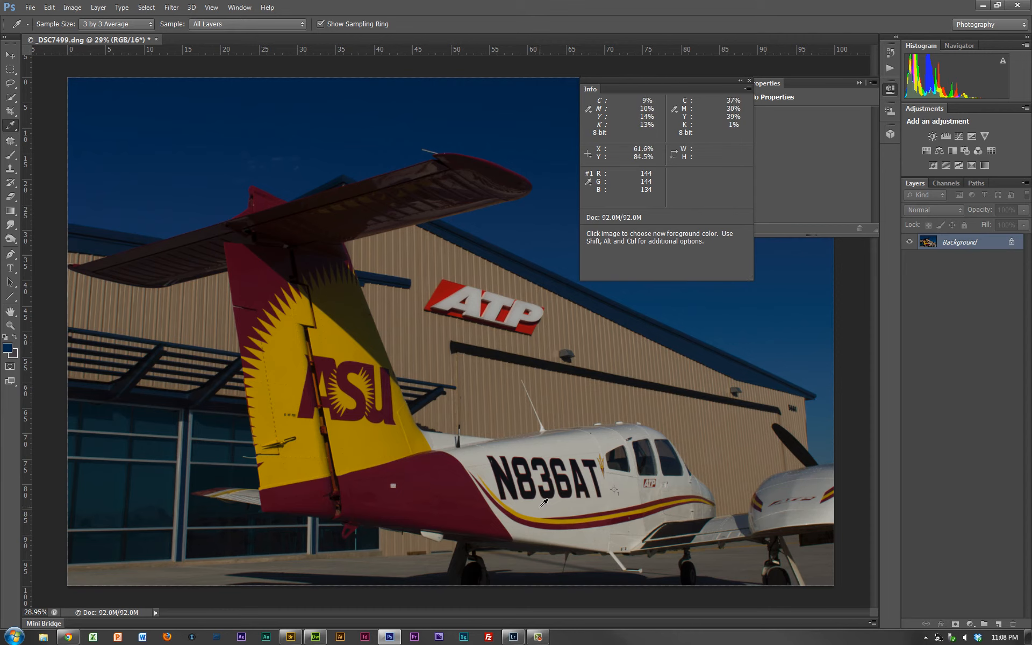
pyautogui.press('z')
pyautogui.moveTo(489, 463); pyautogui.dragTo(579, 514)
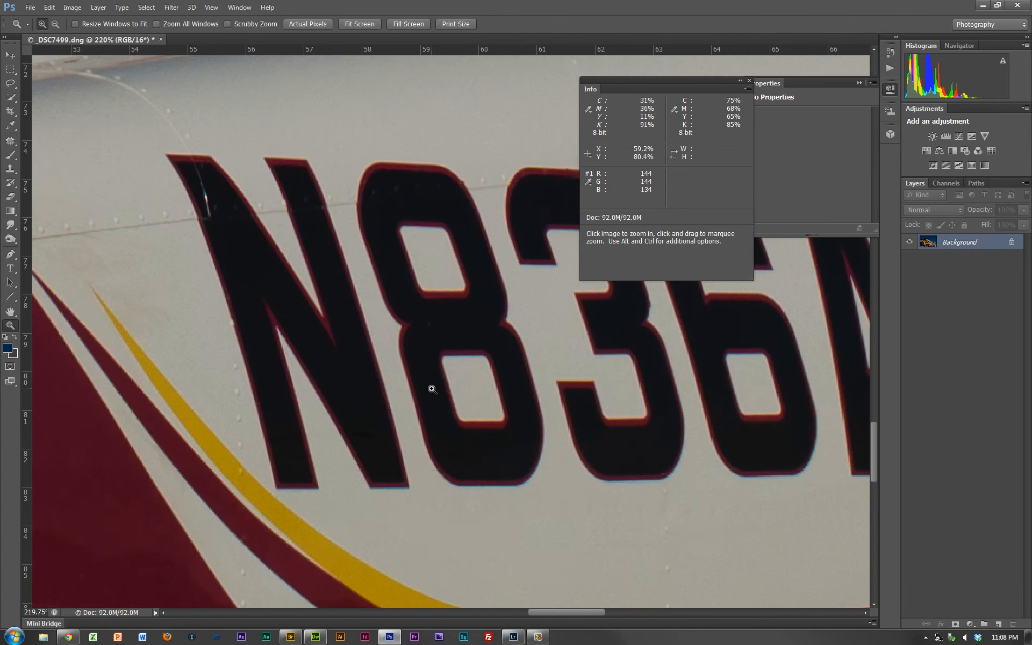
pyautogui.press('i')
pyautogui.keyDown('shift'); pyautogui.click(433, 388); pyautogui.keyUp('shift')
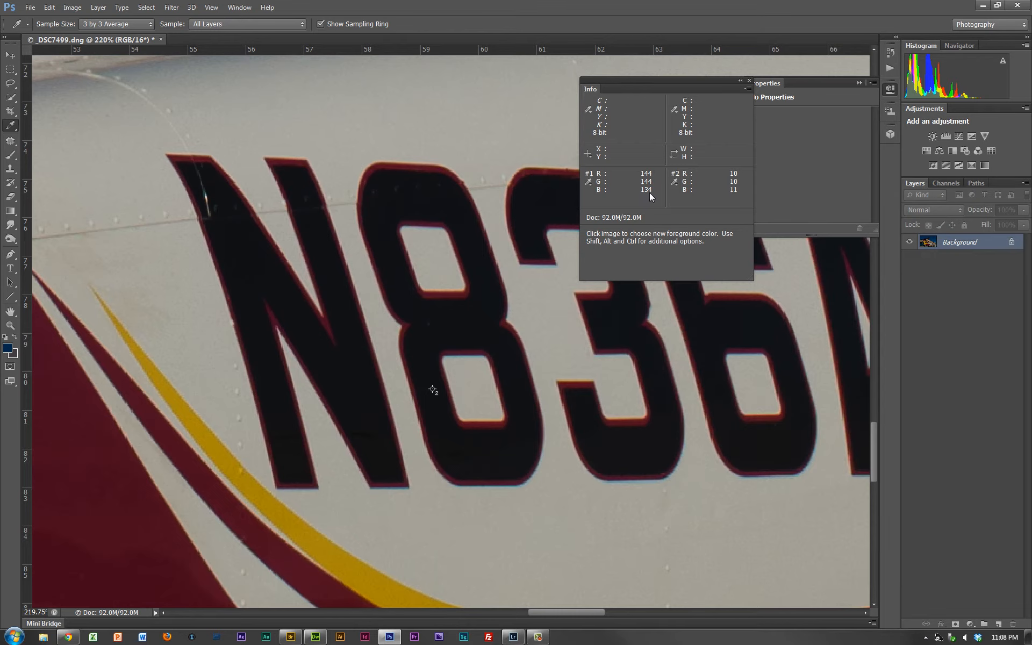
pyautogui.press('space')
pyautogui.moveTo(713, 440); pyautogui.dragTo(260, 426)
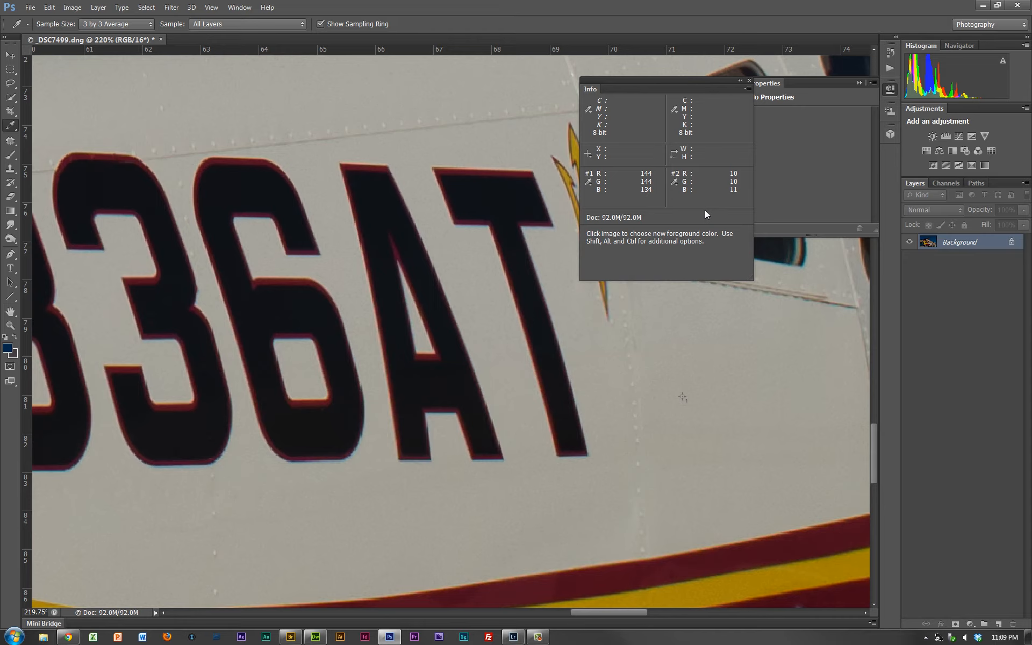
# - Place a third color sampler on the dark shadowed underside of the fuselage, ahead of the main landing gear
pyautogui.hotkey('ctrl', '0')
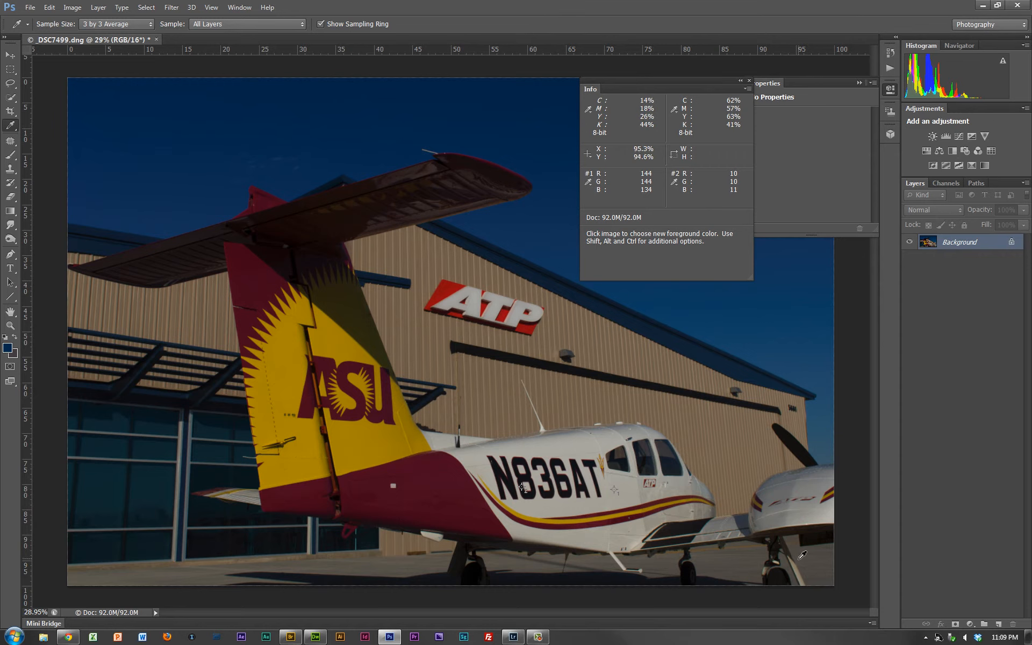
pyautogui.press('z')
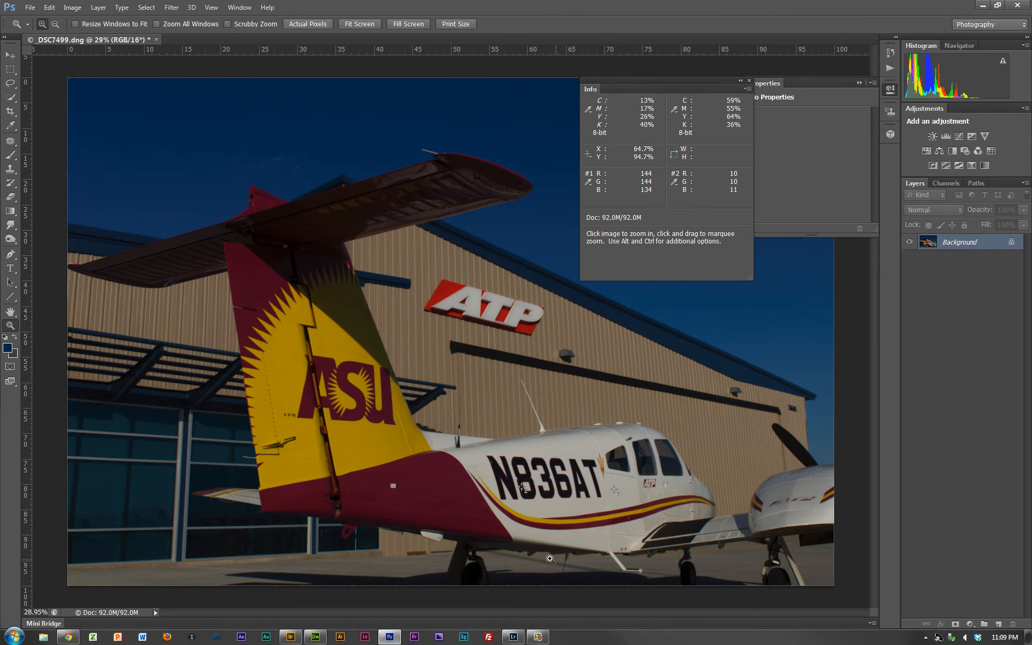
pyautogui.moveTo(524, 535); pyautogui.dragTo(556, 569)
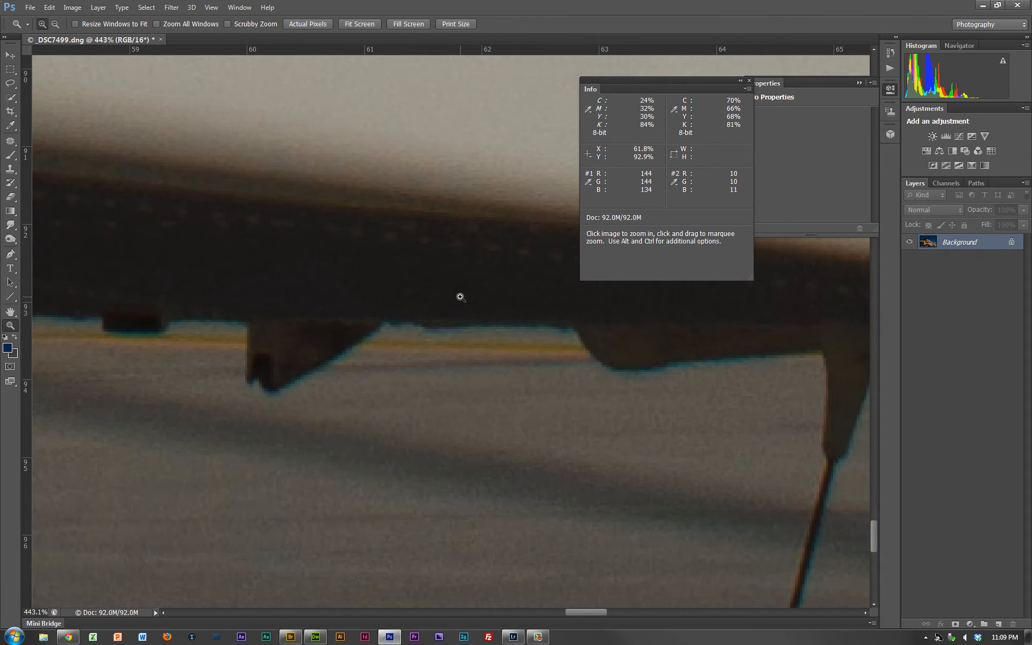
pyautogui.press('i')
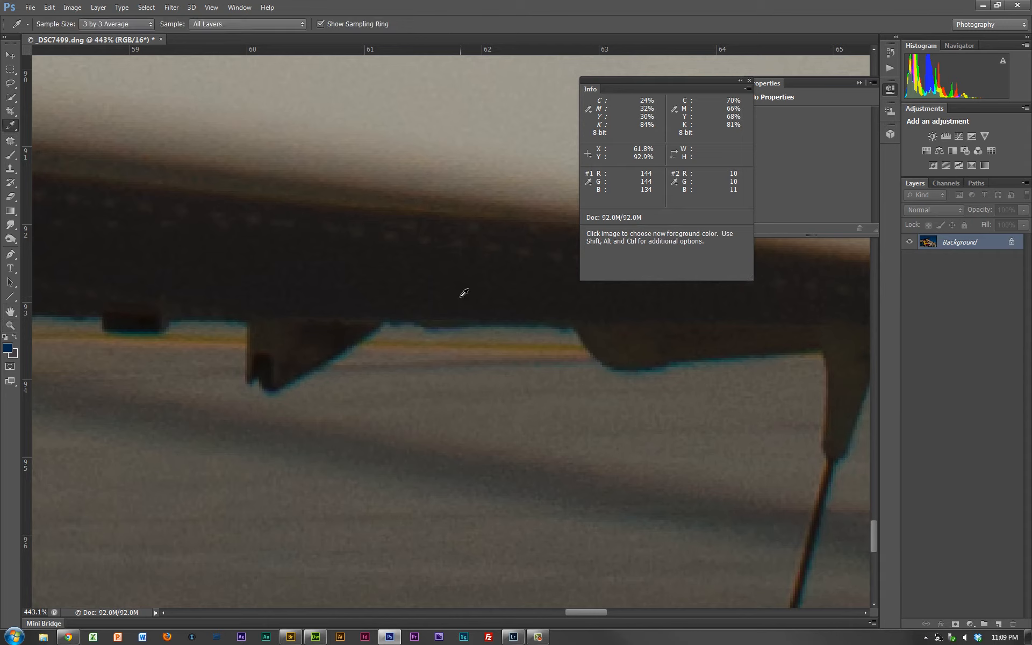
pyautogui.keyDown('shift'); pyautogui.click(370, 278); pyautogui.keyUp('shift')
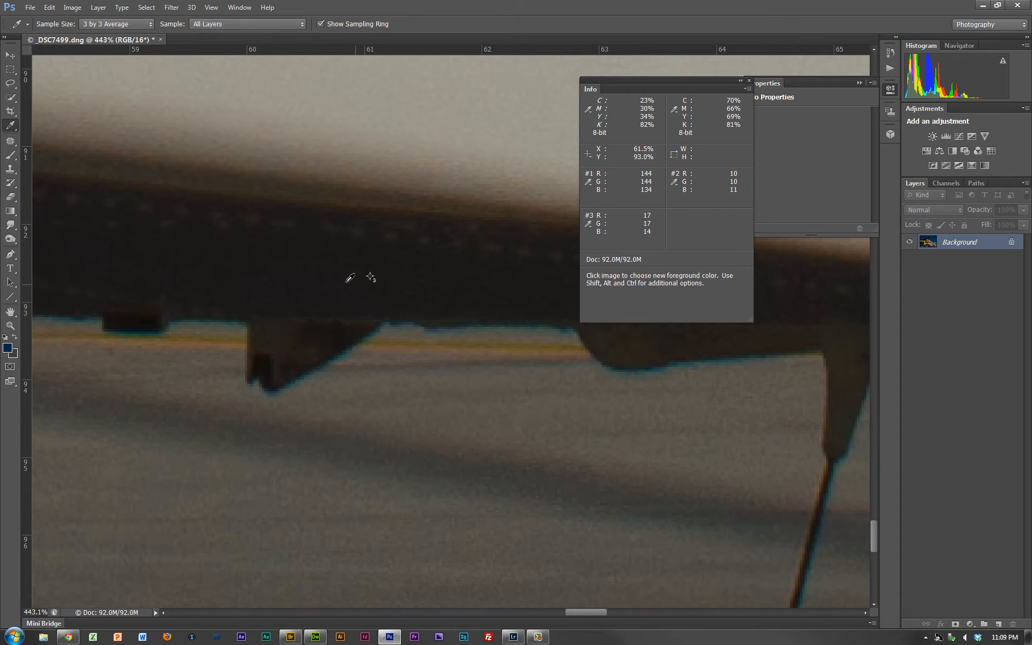
pyautogui.press('ctrl')
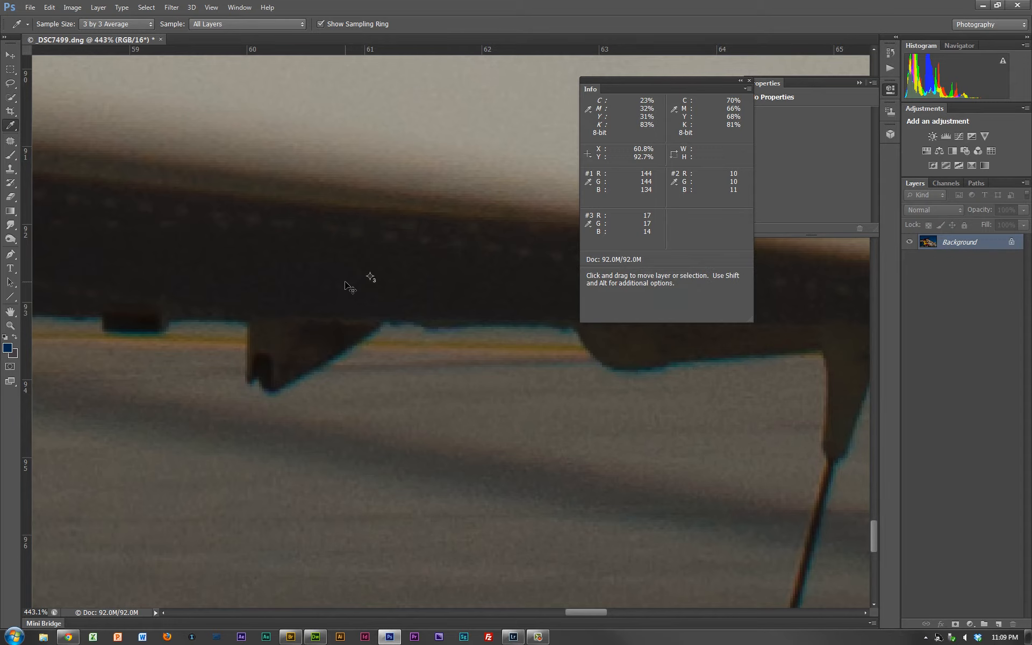
pyautogui.hotkey('ctrl', '+')
pyautogui.hotkey('ctrl', '+')
pyautogui.hotkey('ctrl', '-')
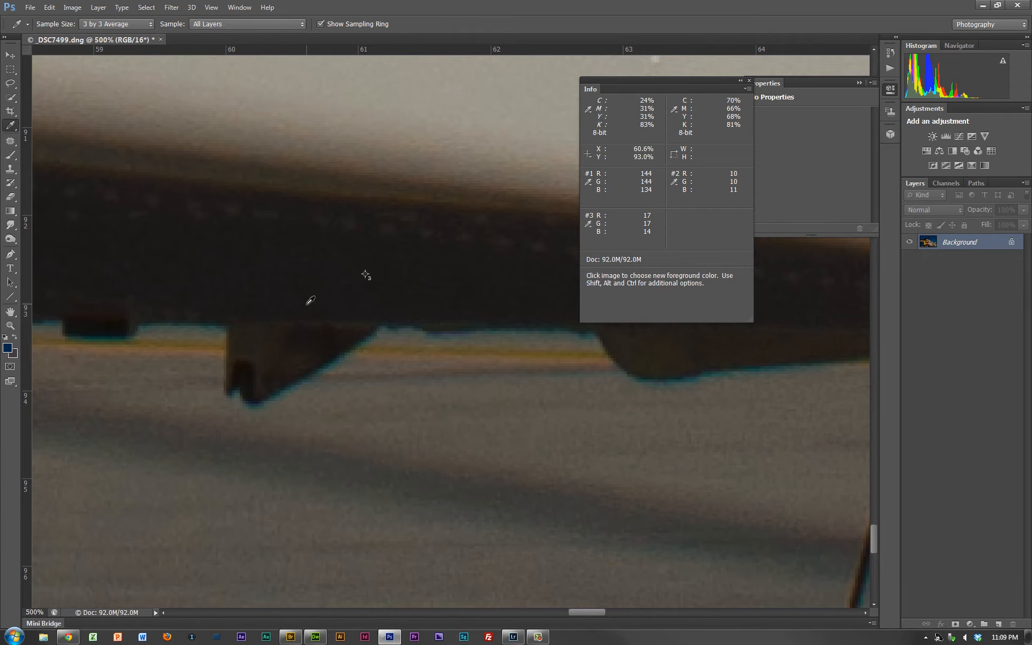
# - Fit the whole photo on screen and hide the color sampler markers
pyautogui.hotkey('ctrl', '0')
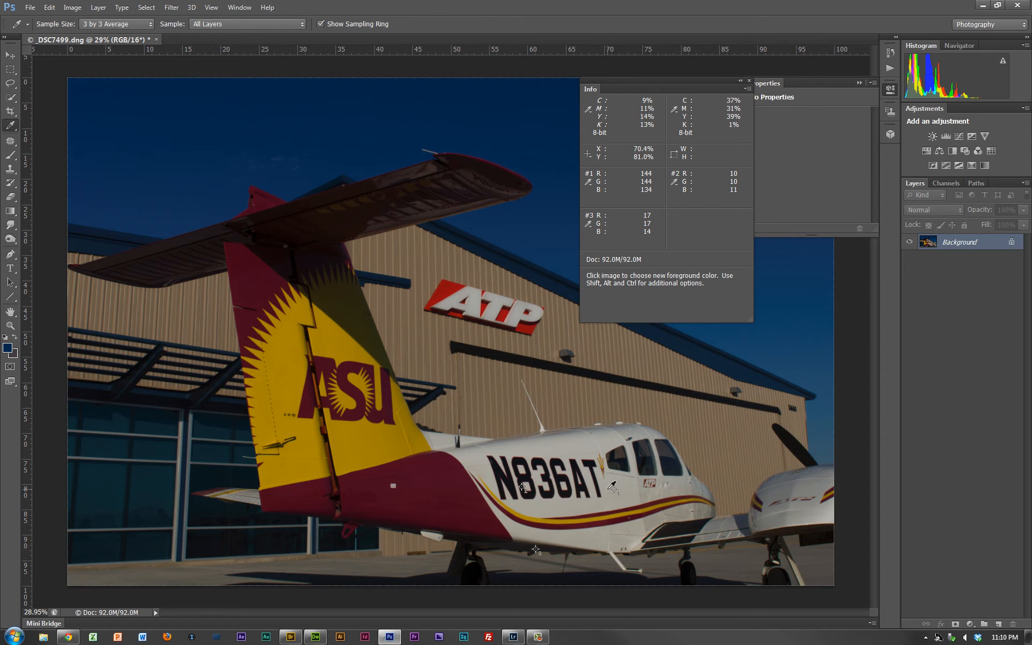
pyautogui.hotkey('ctrl', 'h')
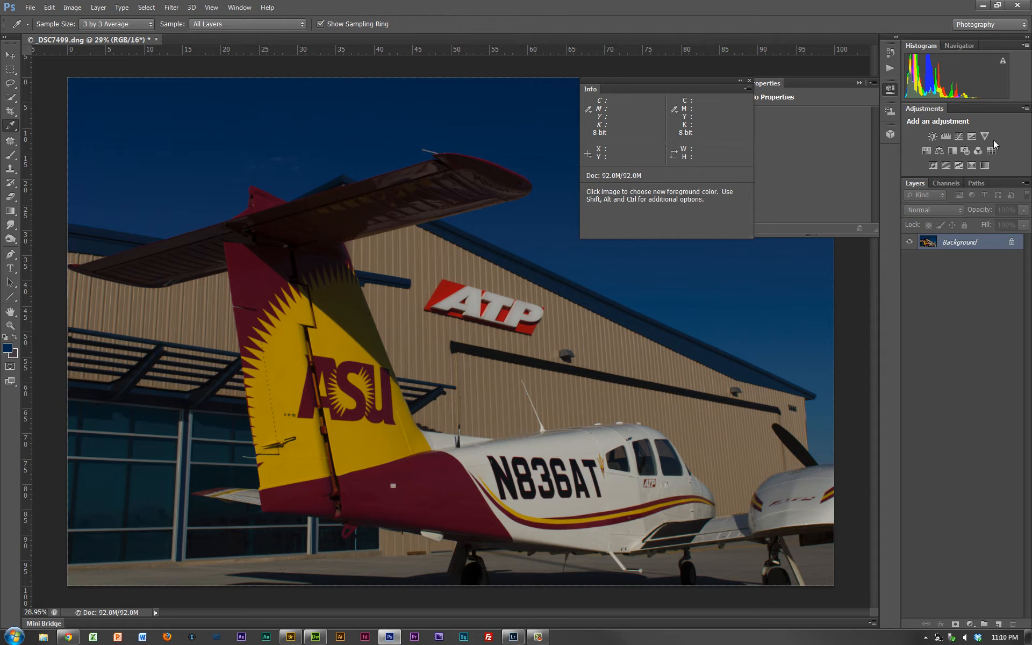
# - Add a Threshold adjustment layer and sweep its level across the tonal range, ending at 255
pyautogui.click(961, 164)
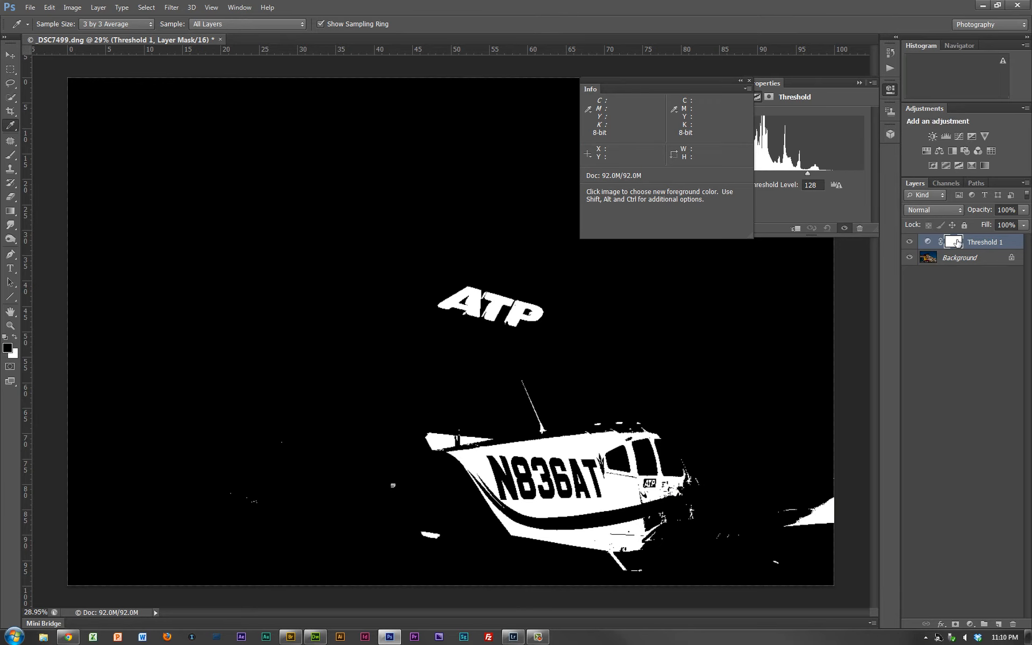
pyautogui.moveTo(704, 81); pyautogui.dragTo(647, 80)
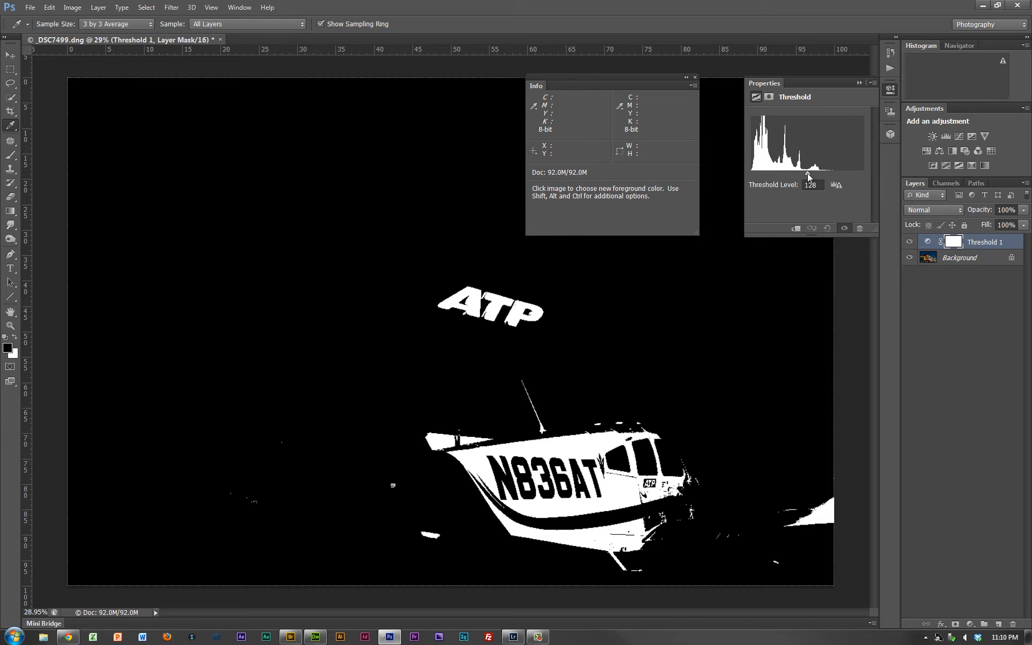
pyautogui.moveTo(808, 174); pyautogui.dragTo(836, 174)
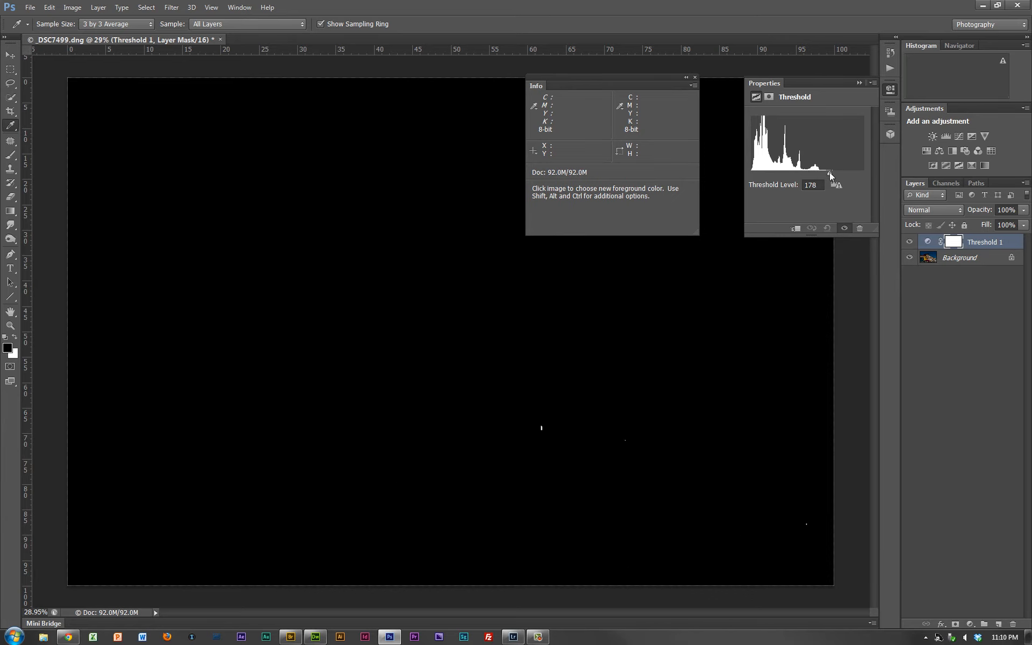
pyautogui.moveTo(831, 175); pyautogui.dragTo(752, 175)
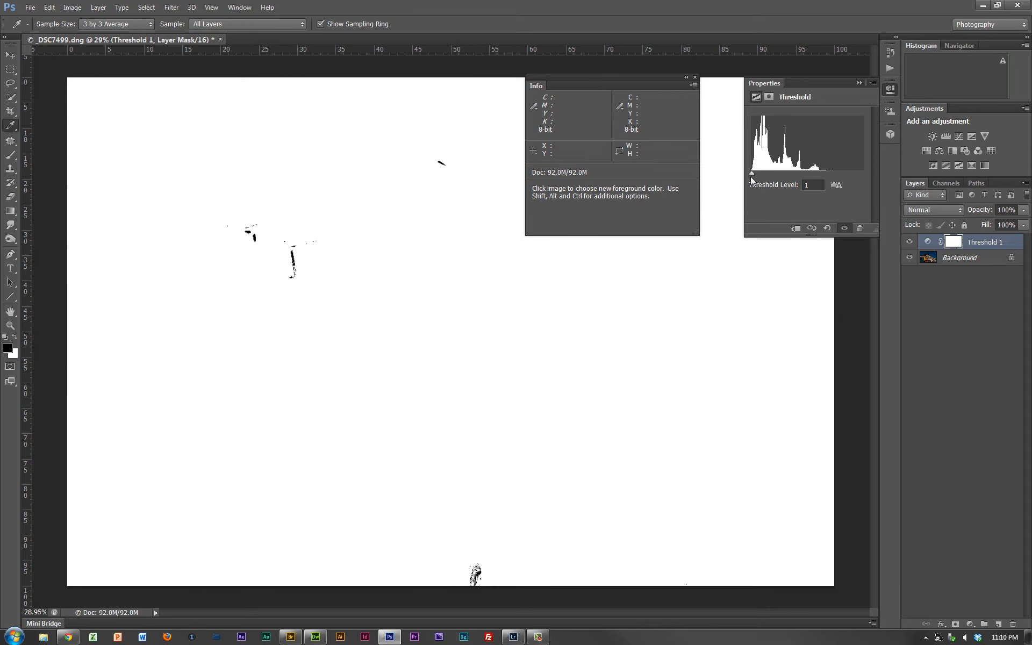
pyautogui.moveTo(751, 175); pyautogui.dragTo(834, 173)
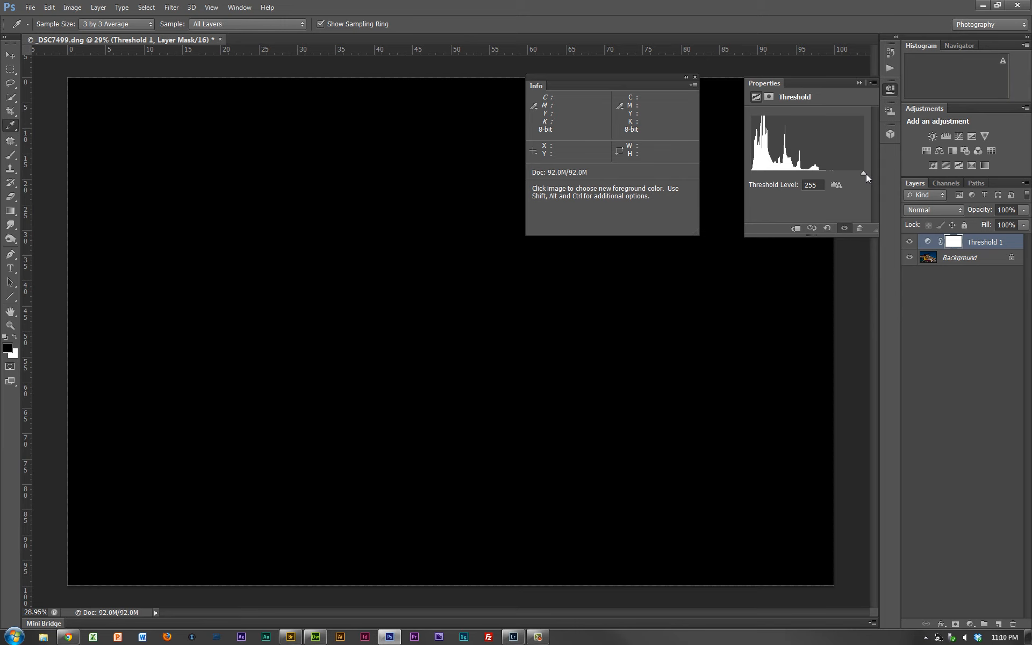
pyautogui.moveTo(866, 173); pyautogui.dragTo(857, 171)
pyautogui.moveTo(837, 171); pyautogui.dragTo(876, 177)
# - Hide the Threshold layer and add a Levels adjustment directly above the Background with its white input level at 188
pyautogui.click(859, 84)
pyautogui.click(910, 242)
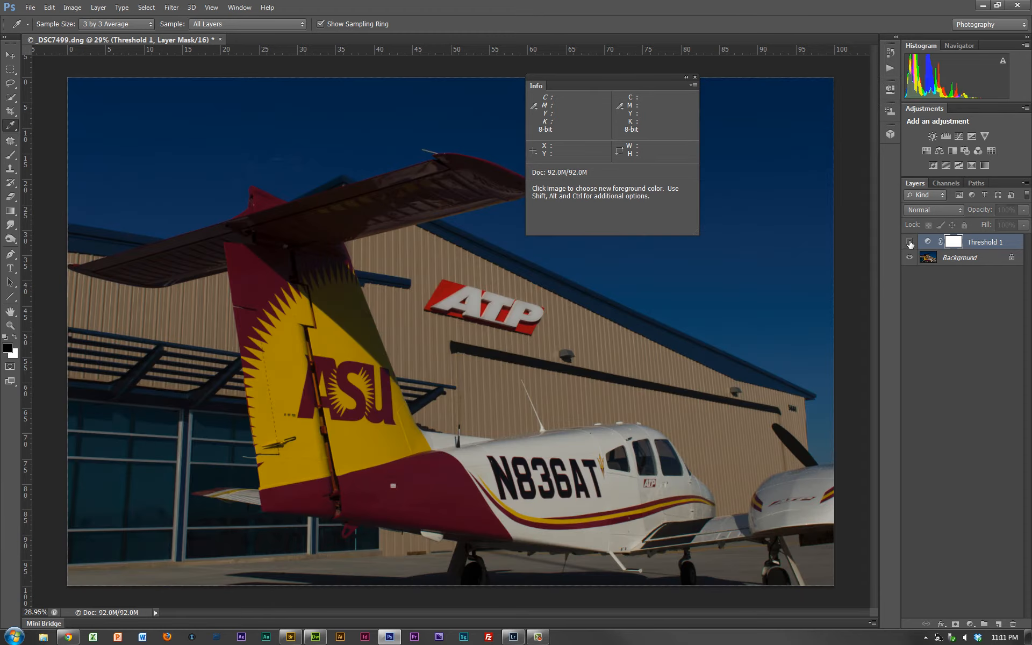
pyautogui.click(960, 257)
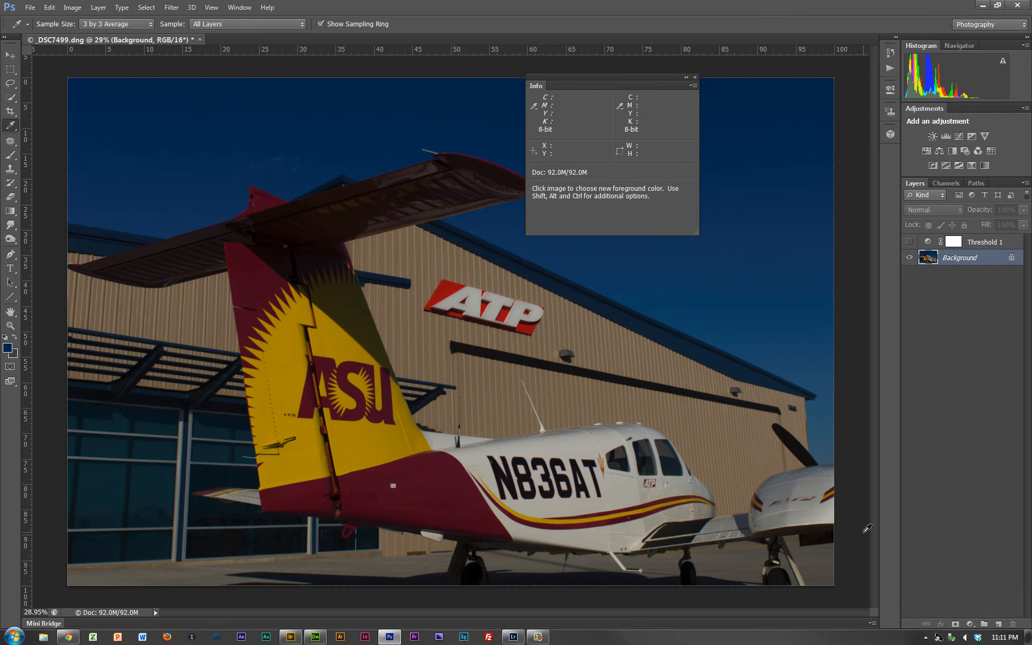
pyautogui.click(971, 625)
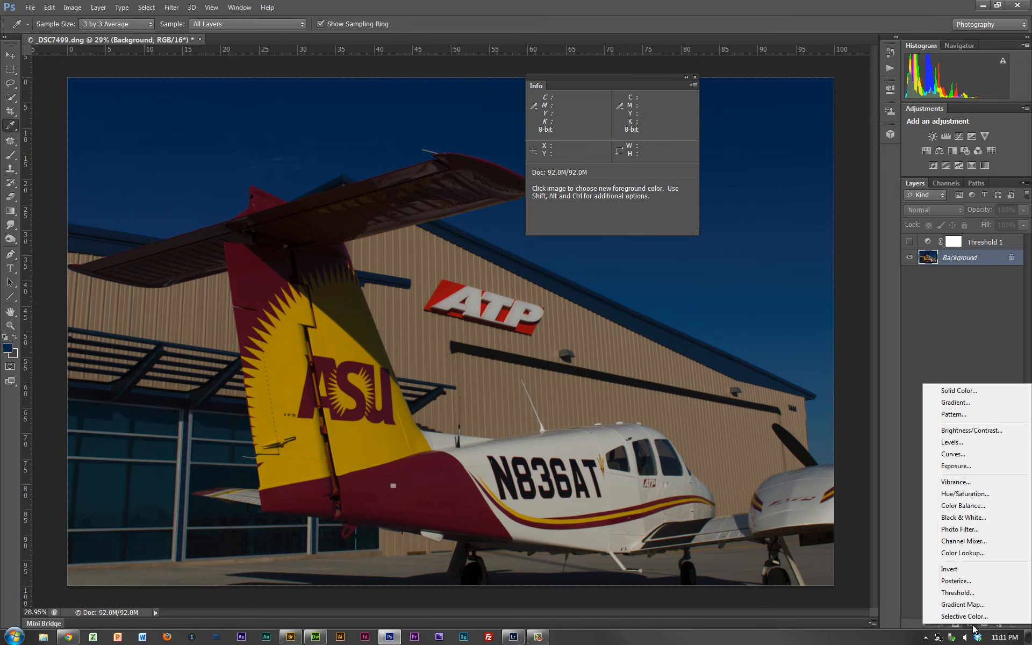
pyautogui.click(981, 444)
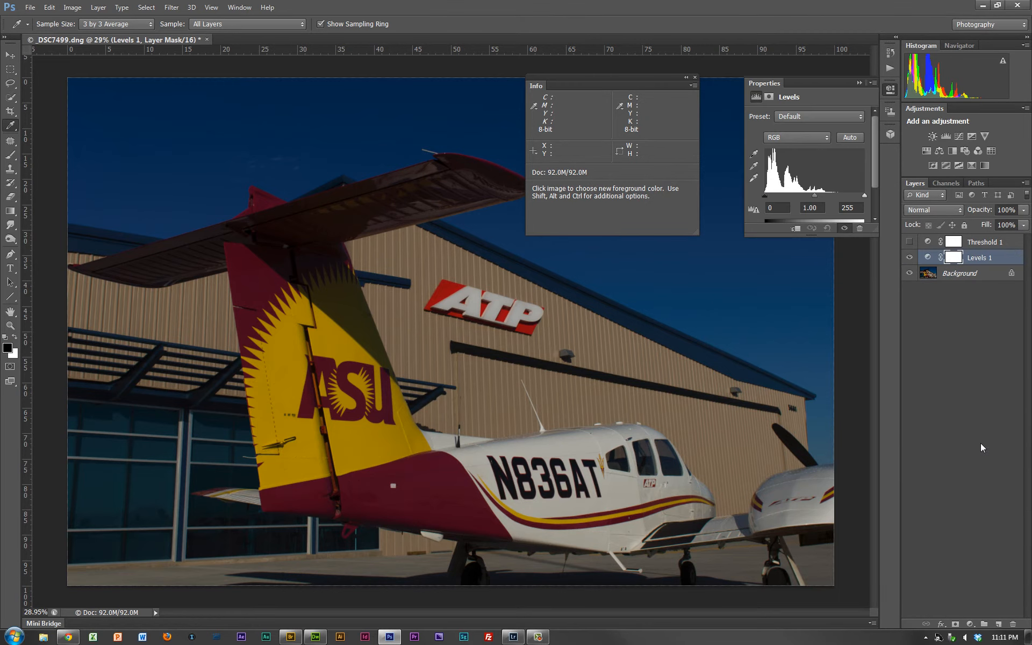
pyautogui.moveTo(865, 197); pyautogui.dragTo(838, 194)
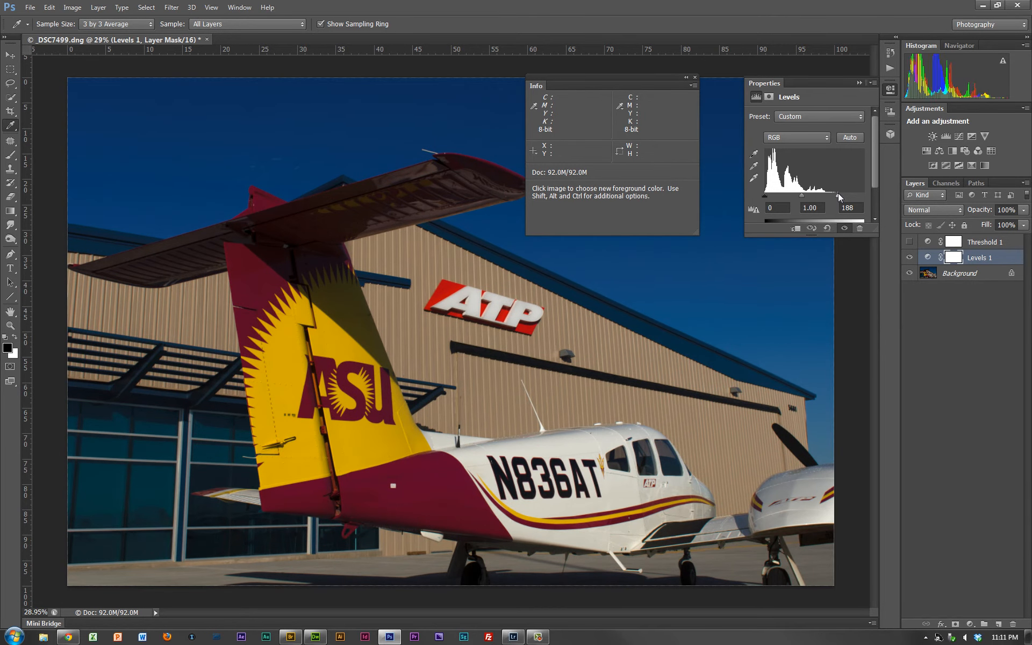
# - Show the Threshold layer, set its level to 205, and place a color sampler on the bright upper edge of the fuselage
pyautogui.click(909, 242)
pyautogui.click(984, 246)
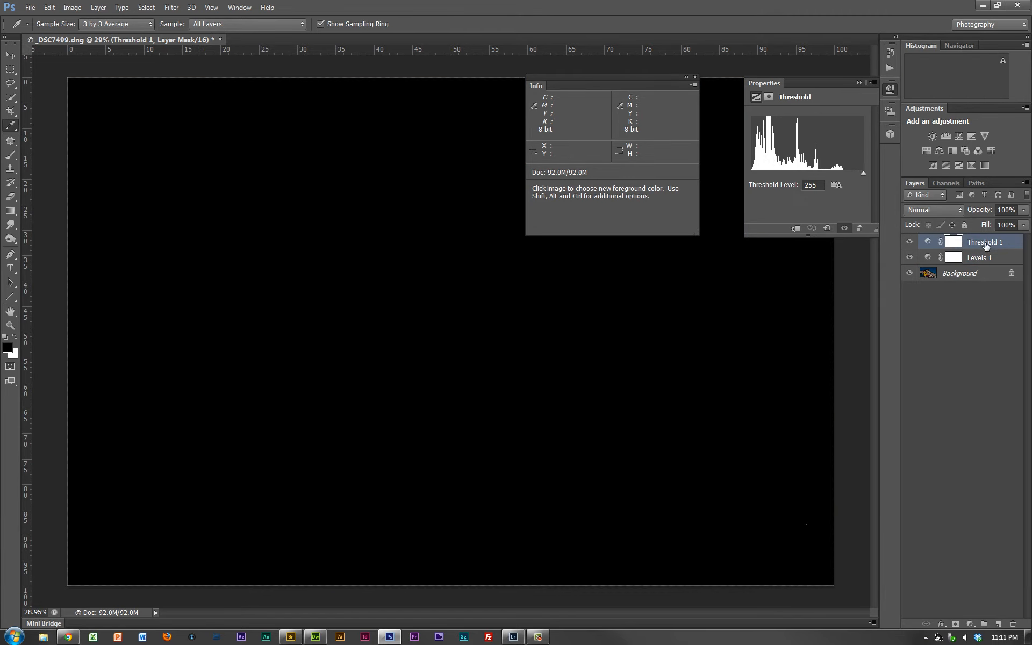
pyautogui.moveTo(863, 173); pyautogui.dragTo(843, 172)
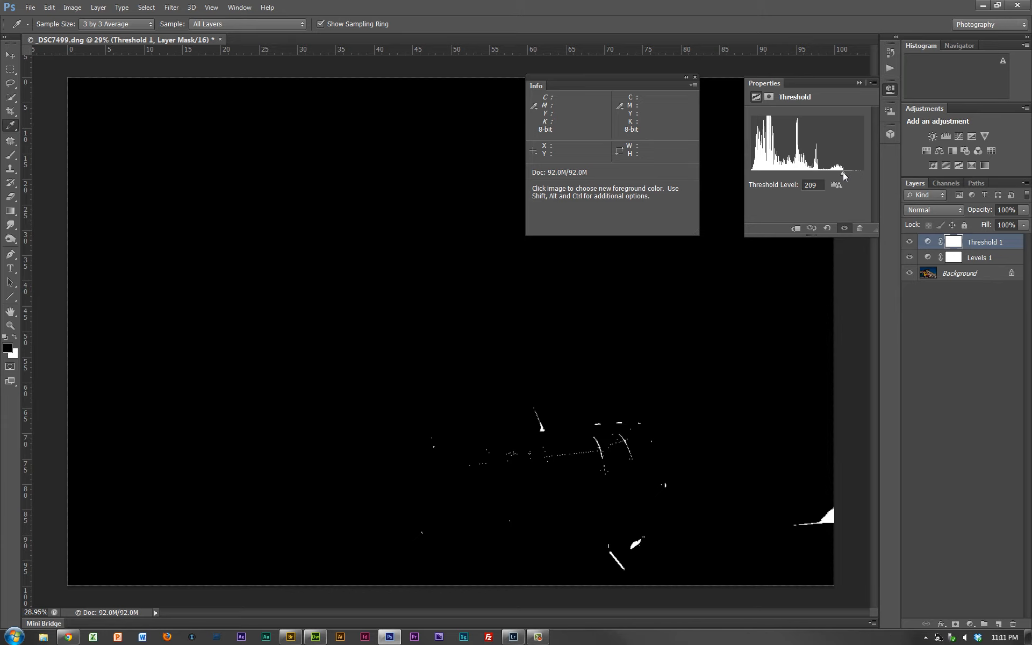
pyautogui.moveTo(843, 172); pyautogui.dragTo(842, 173)
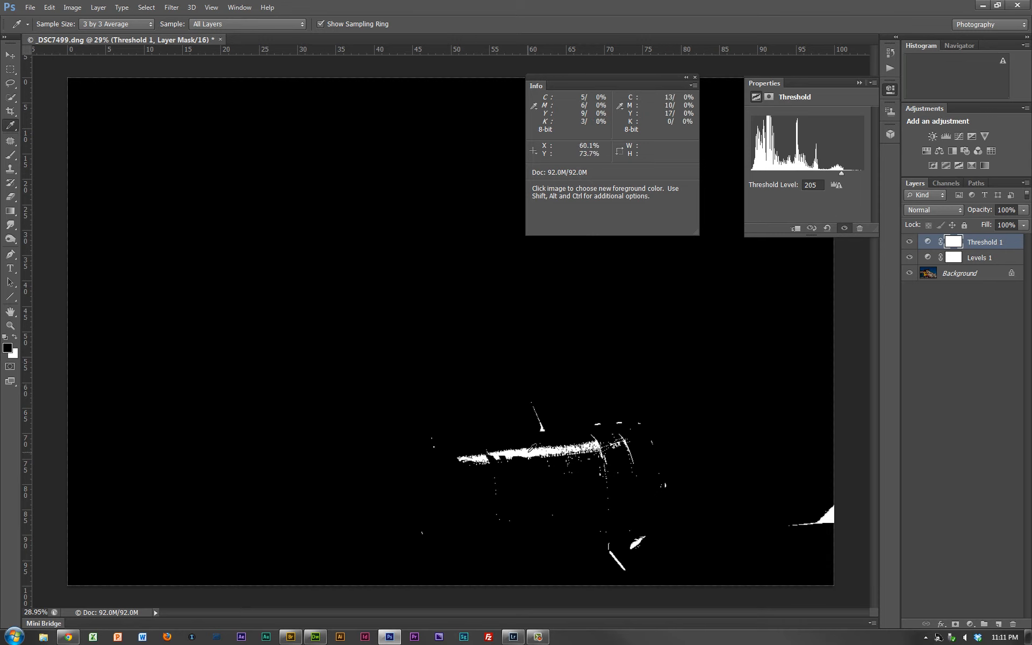
pyautogui.press('shift')
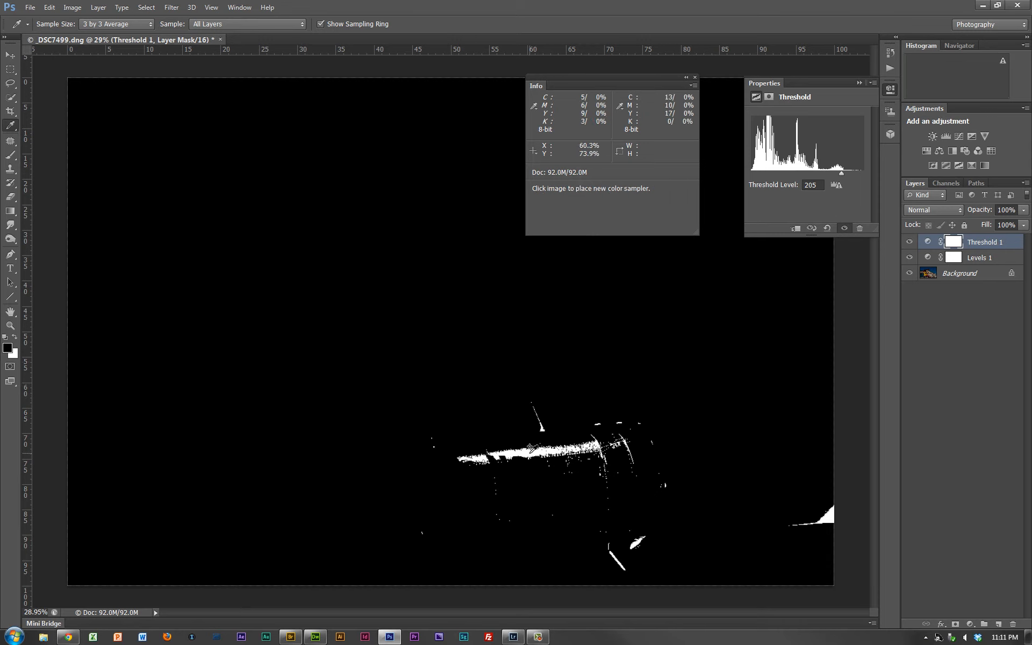
pyautogui.keyDown('shift'); pyautogui.click(536, 459); pyautogui.keyUp('shift')
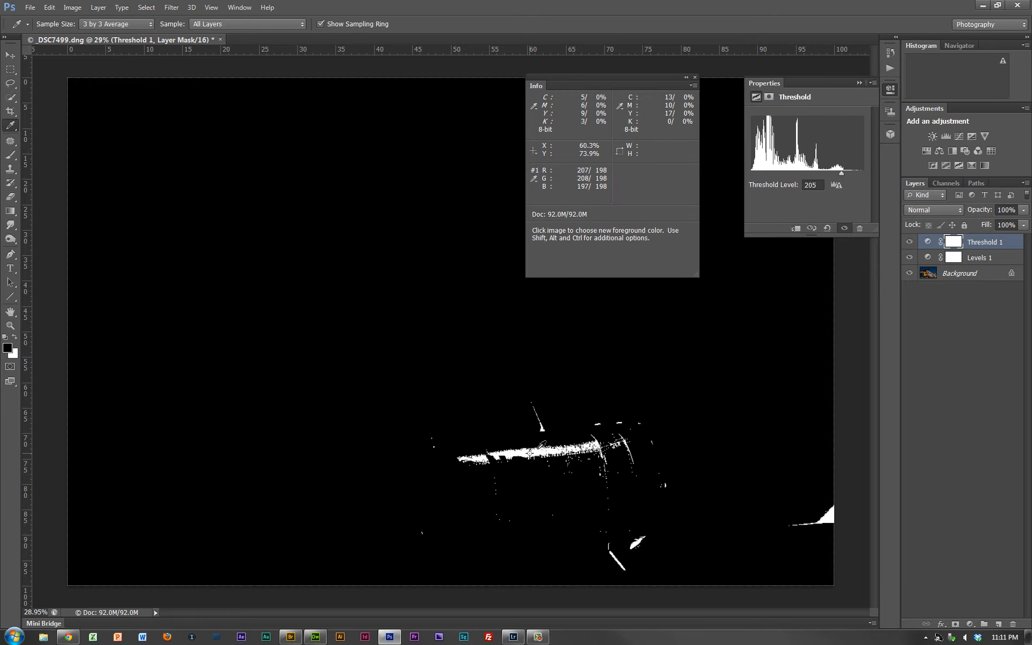
# - Lower the threshold level to 6 and place a second color sampler on the black tire below the rear fuselage
pyautogui.moveTo(841, 173); pyautogui.dragTo(754, 169)
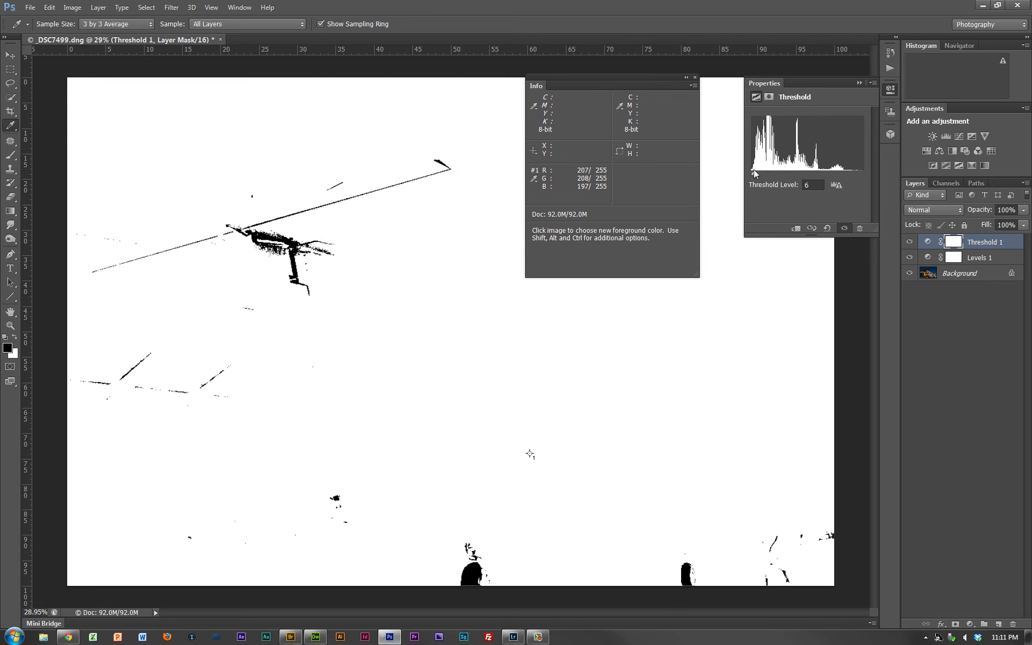
pyautogui.keyDown('shift'); pyautogui.click(473, 572); pyautogui.keyUp('shift')
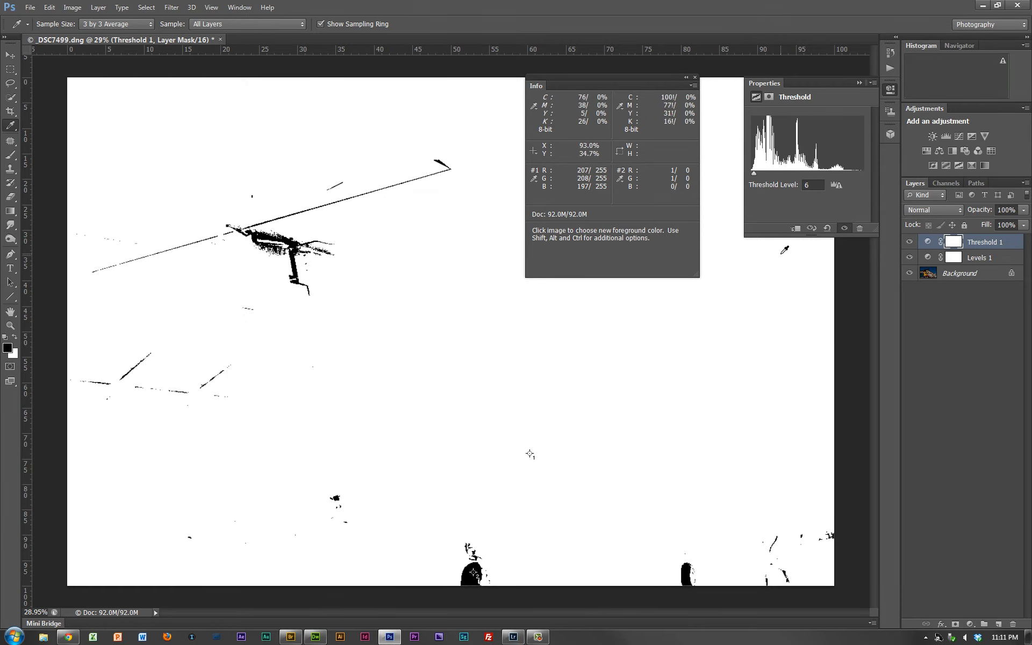
# - Hide the Threshold adjustment layer and delete it
pyautogui.click(909, 242)
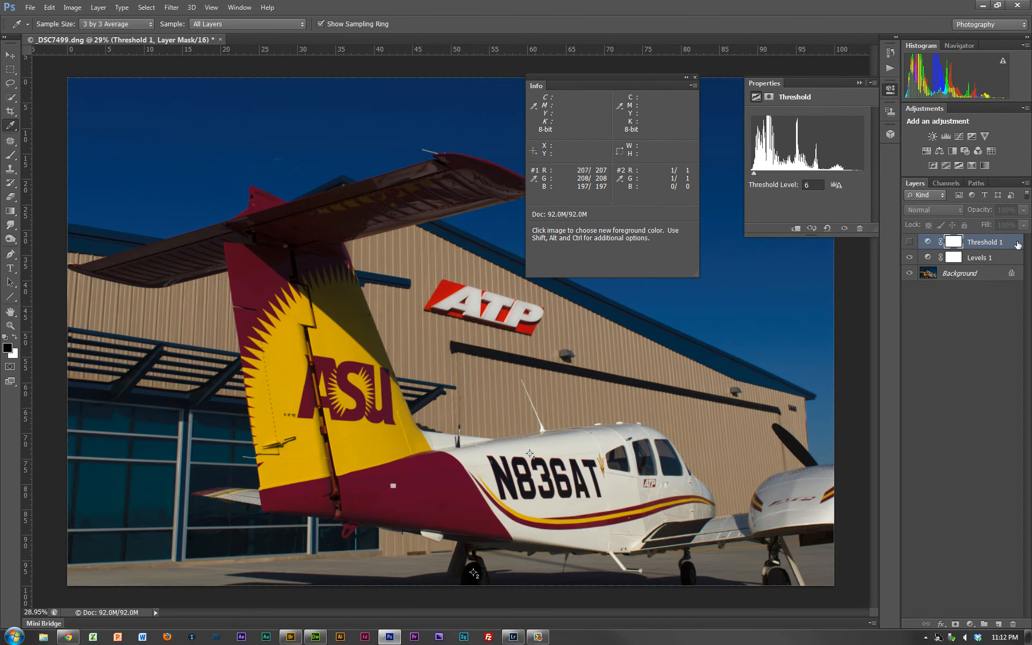
pyautogui.click(1018, 245)
pyautogui.press('Delete')
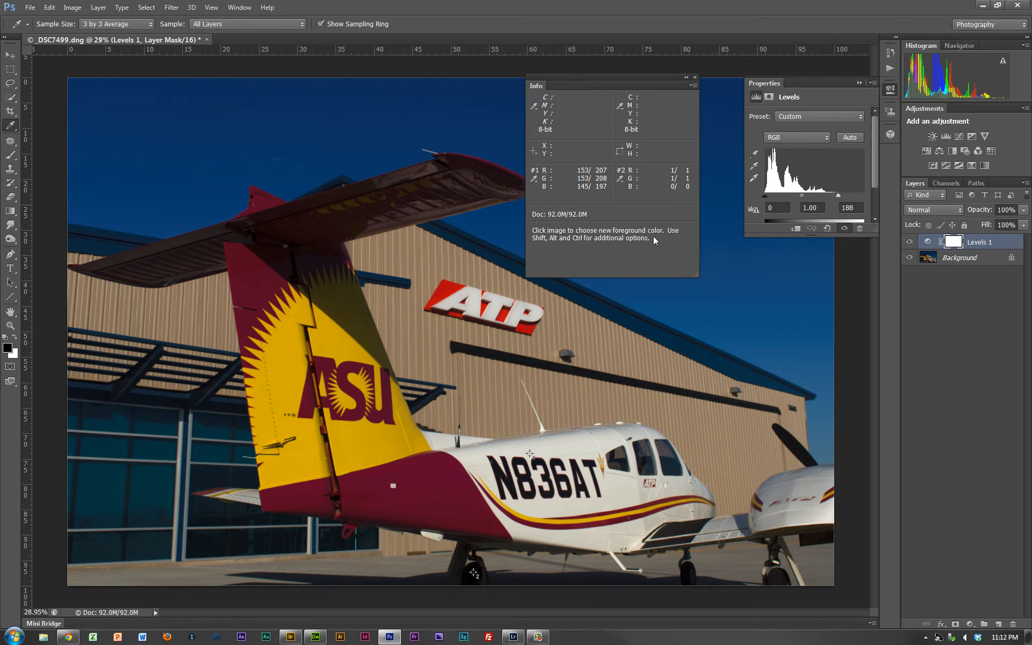
# - Deselect the layers and place color samplers on the tail fin's yellow paint and the rear fuselage's maroon paint
pyautogui.click(982, 311)
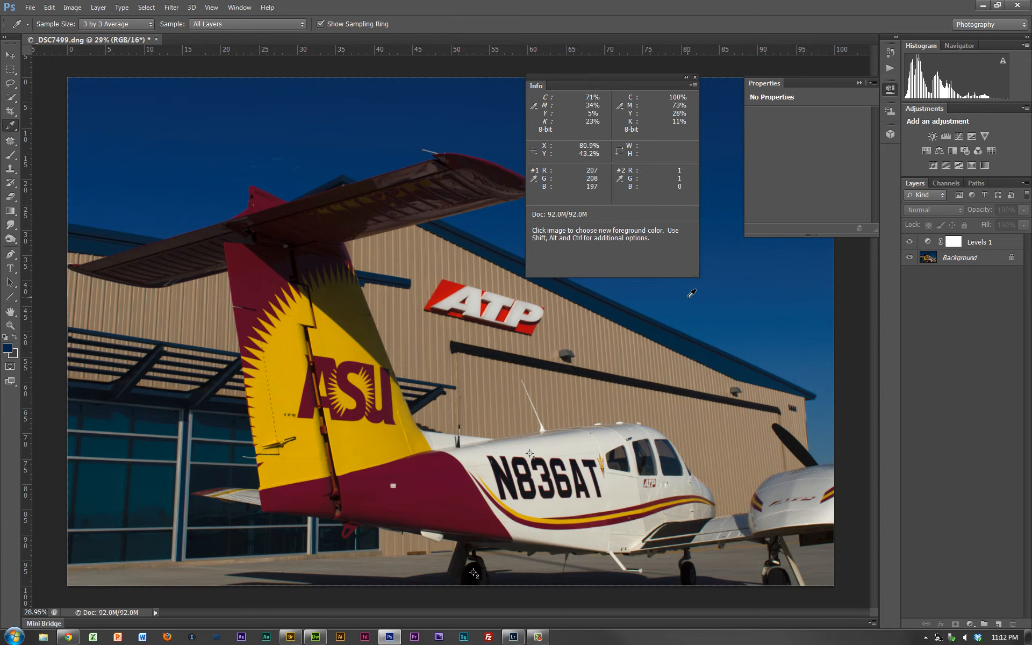
pyautogui.press('shift')
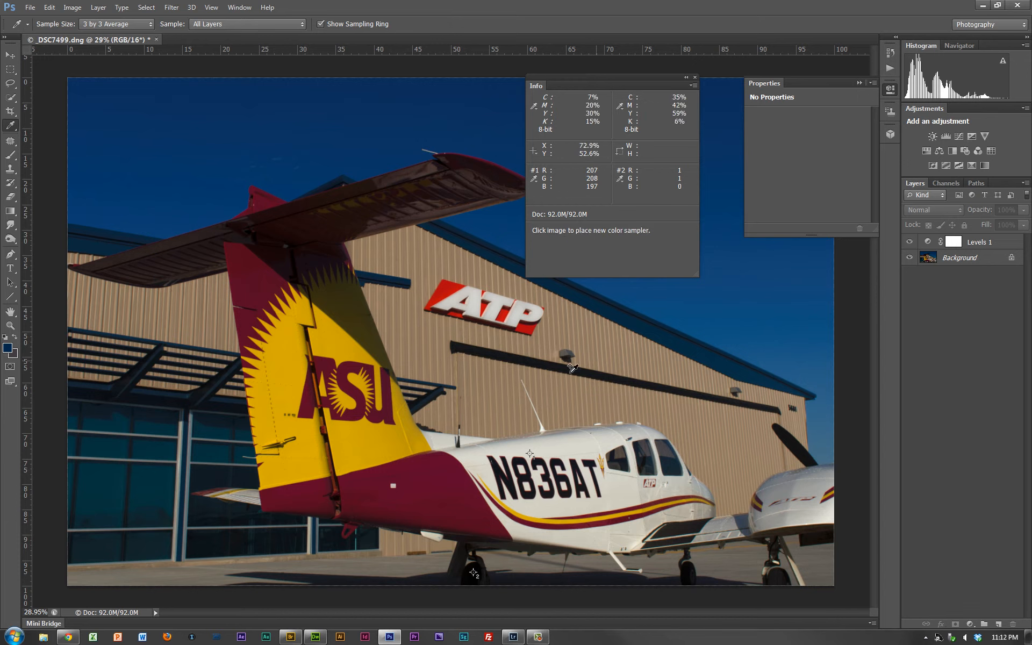
pyautogui.keyDown('shift'); pyautogui.click(361, 444); pyautogui.keyUp('shift')
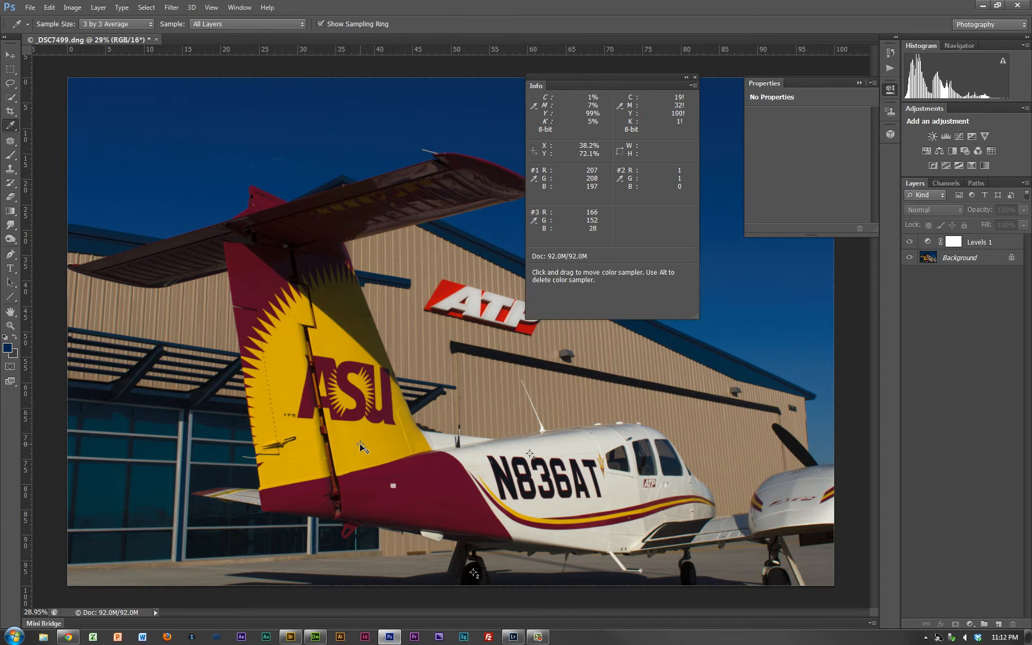
pyautogui.keyDown('shift'); pyautogui.click(422, 484); pyautogui.keyUp('shift')
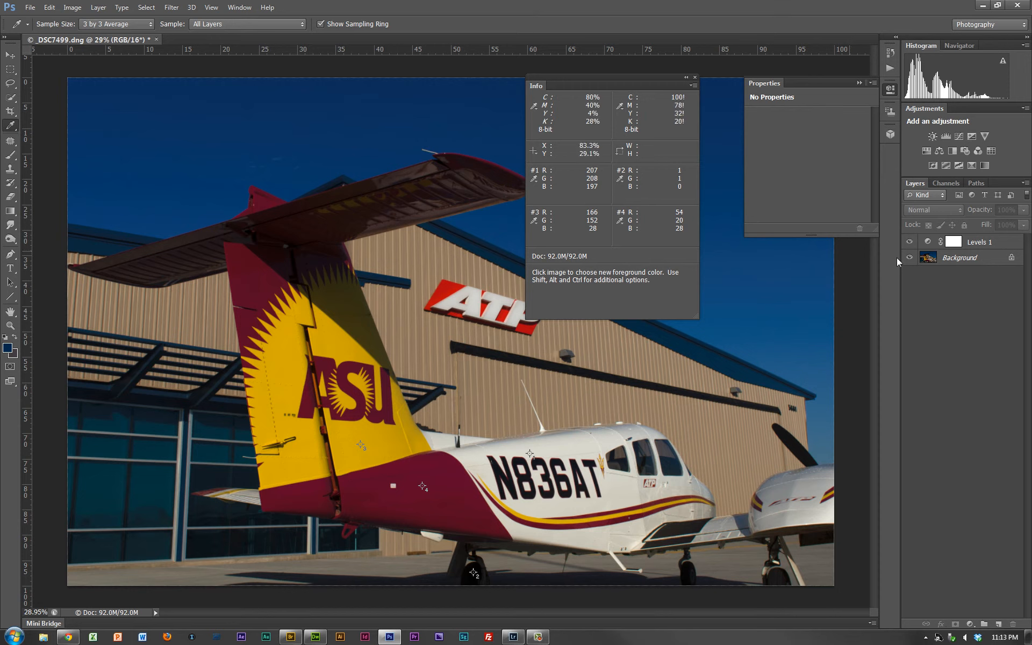
# - Add a Curves adjustment layer above the Levels layer and enlarge its settings for a full view of the graph
pyautogui.click(989, 244)
pyautogui.click(987, 285)
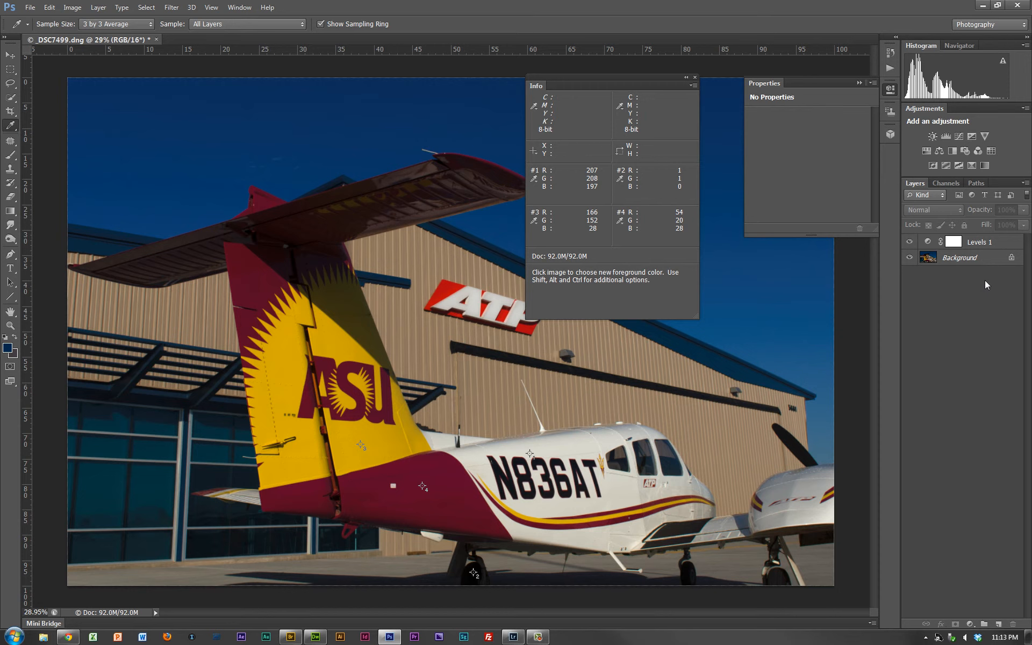
pyautogui.click(959, 137)
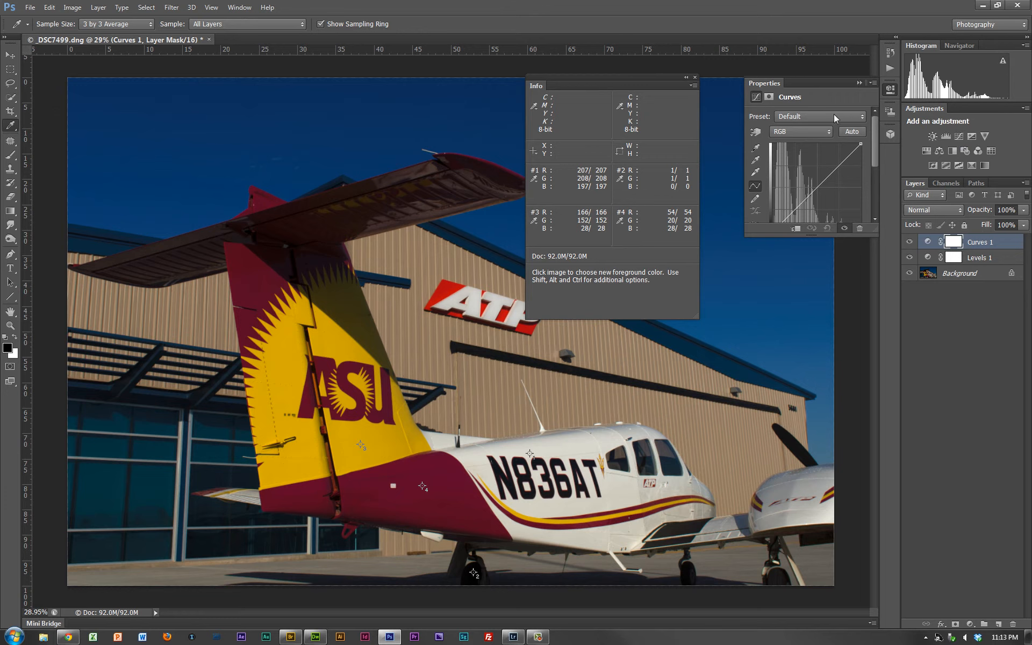
pyautogui.moveTo(779, 83); pyautogui.dragTo(727, 91)
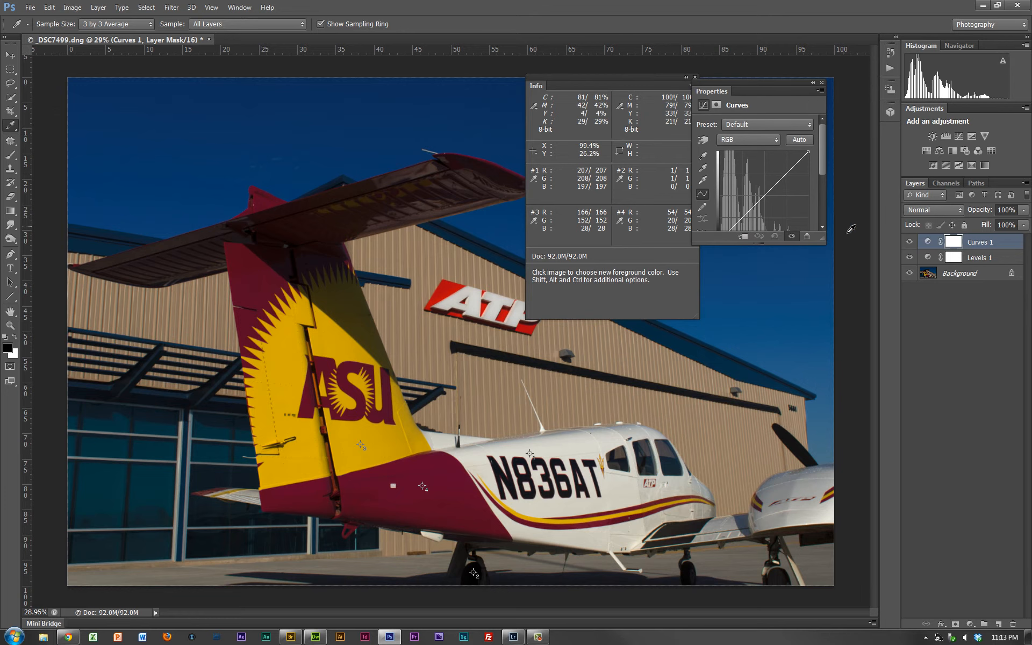
pyautogui.moveTo(824, 241); pyautogui.dragTo(901, 359)
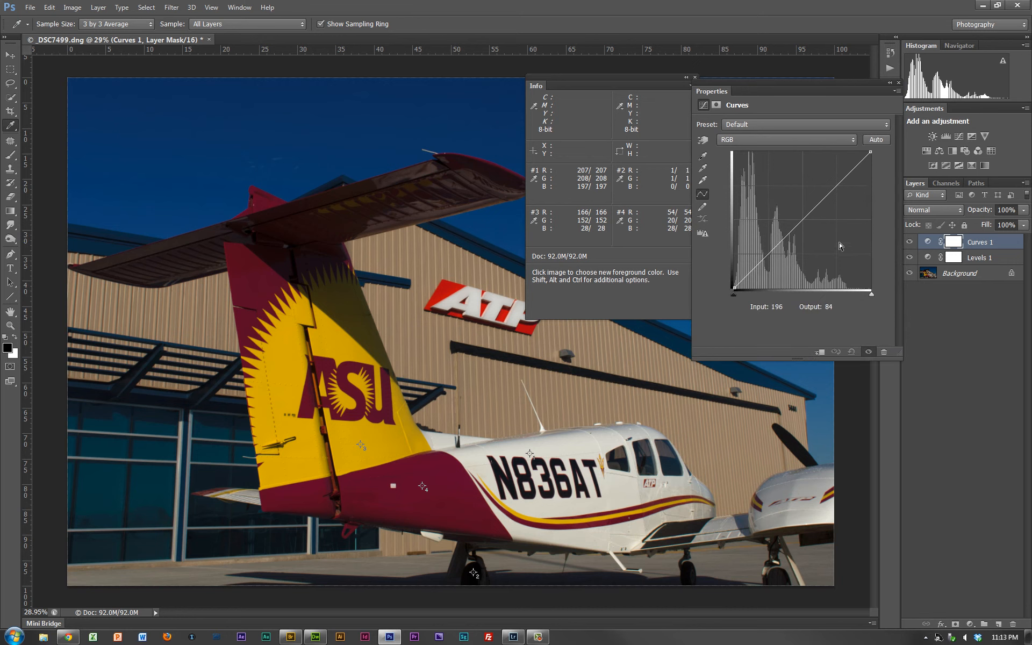
# - Move the Blue curve's white point to input 241 and output 255
pyautogui.click(784, 140)
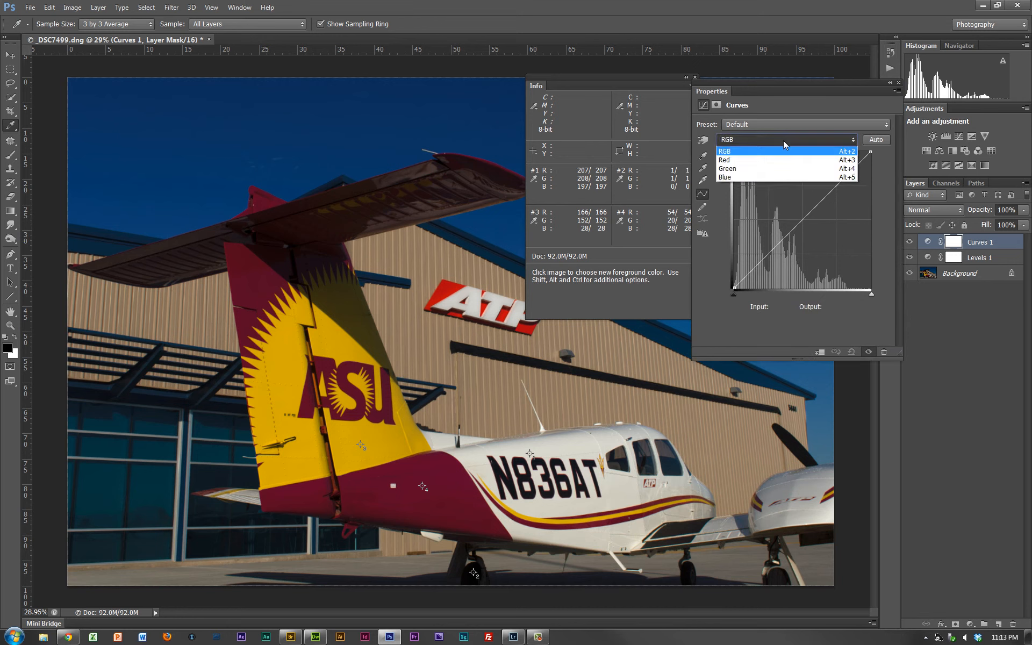
pyautogui.click(775, 176)
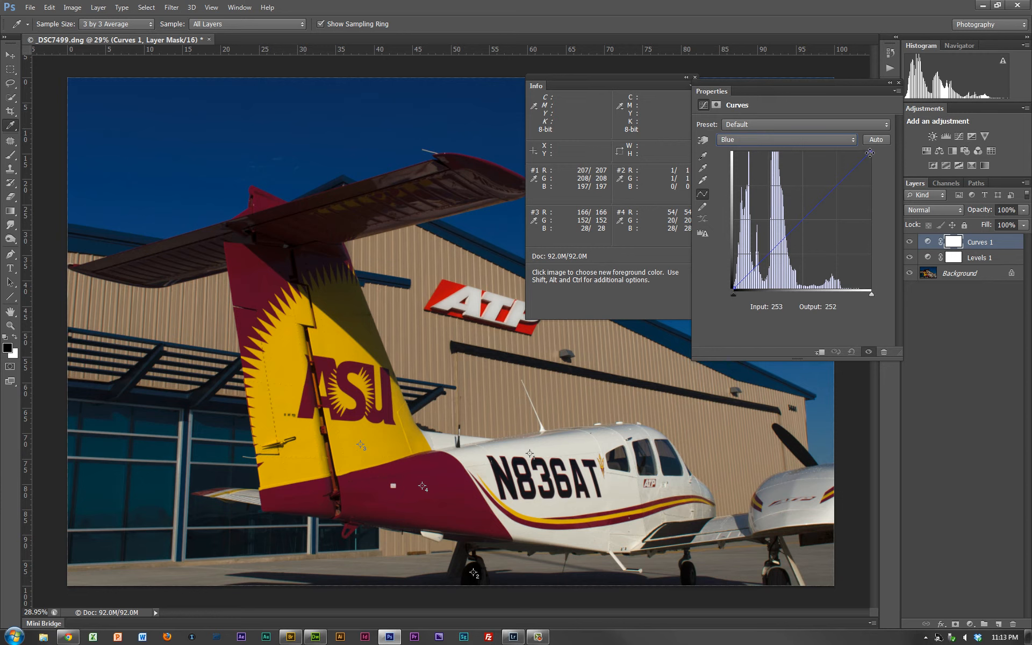
pyautogui.moveTo(870, 153)
pyautogui.mouseDown()
pyautogui.moveTo(857, 150)
pyautogui.moveTo(875, 149)
pyautogui.mouseUp()
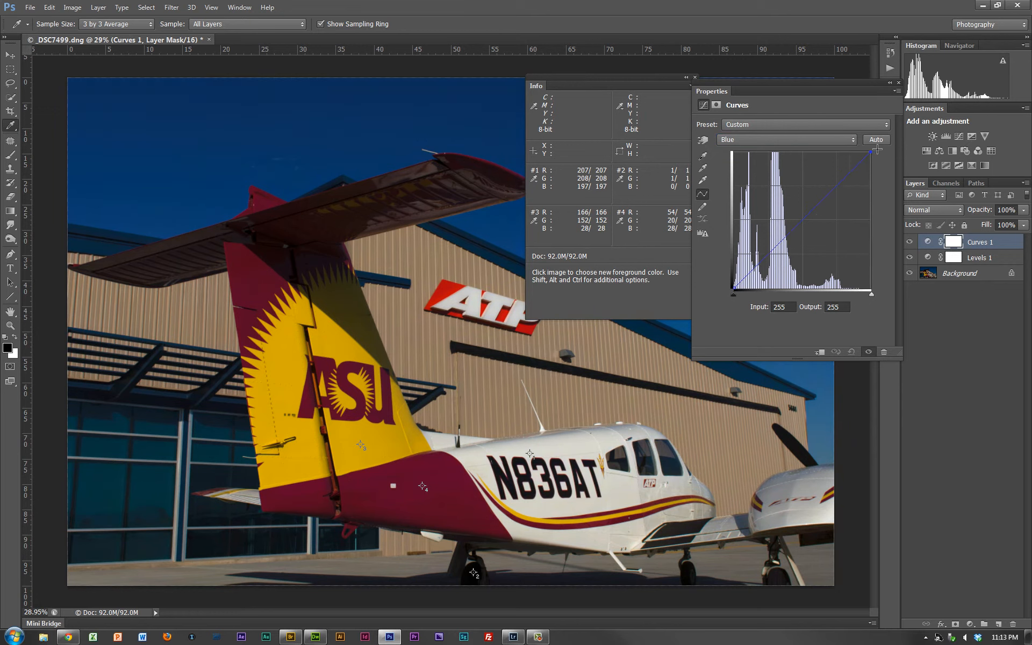
pyautogui.moveTo(878, 150); pyautogui.dragTo(865, 140)
pyautogui.moveTo(864, 141); pyautogui.dragTo(862, 140)
pyautogui.moveTo(863, 141); pyautogui.dragTo(862, 141)
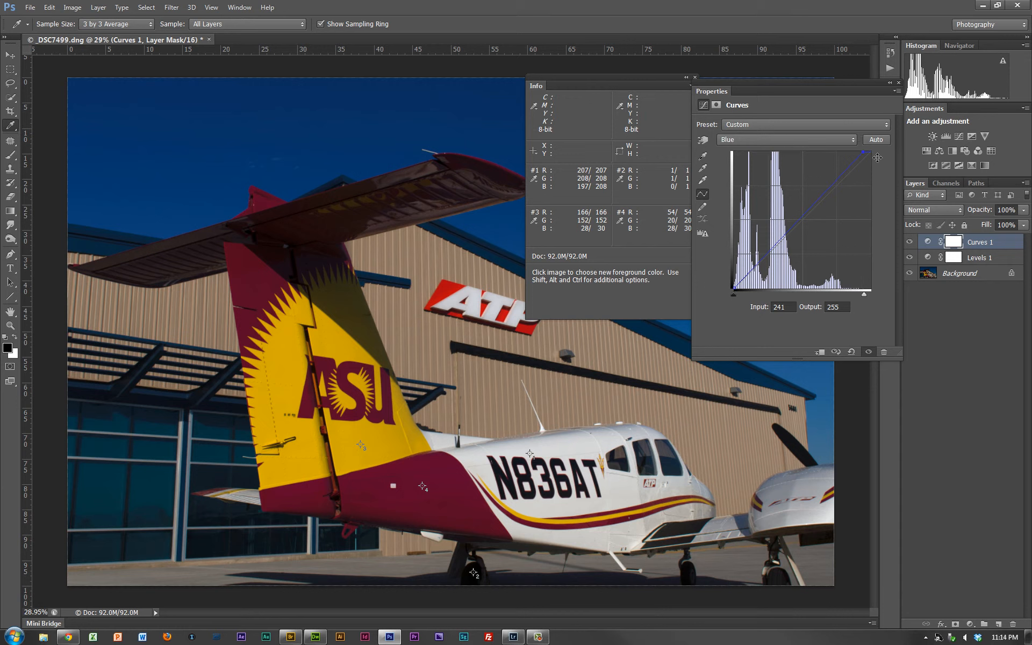
# - Move the Red curve's white point to input 254 and output 255, and deselect the Curves layer
pyautogui.click(801, 142)
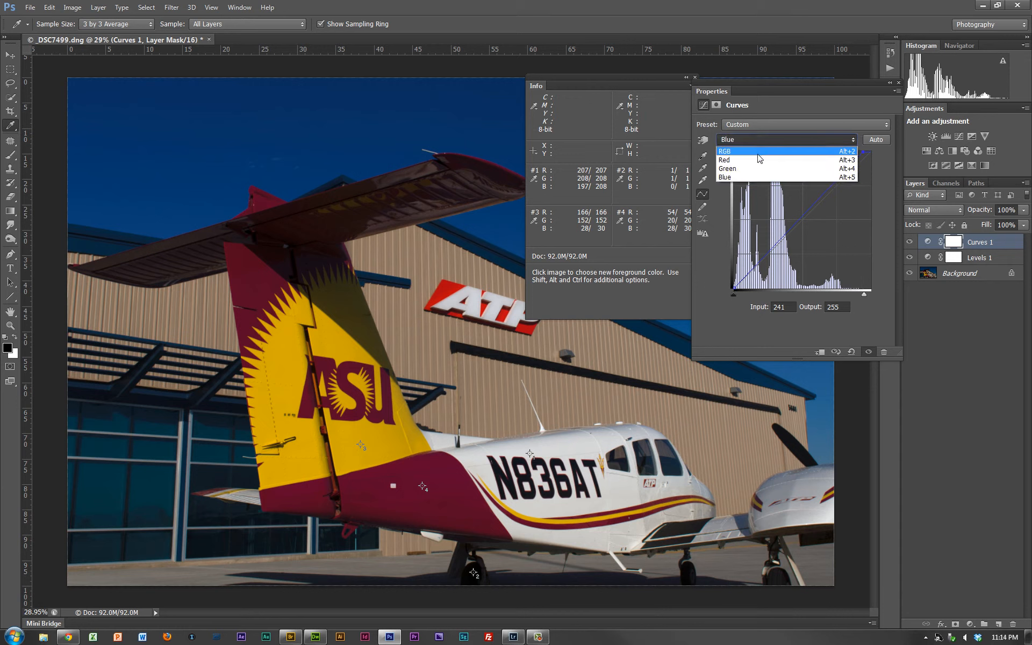
pyautogui.click(769, 160)
pyautogui.moveTo(871, 153); pyautogui.dragTo(871, 152)
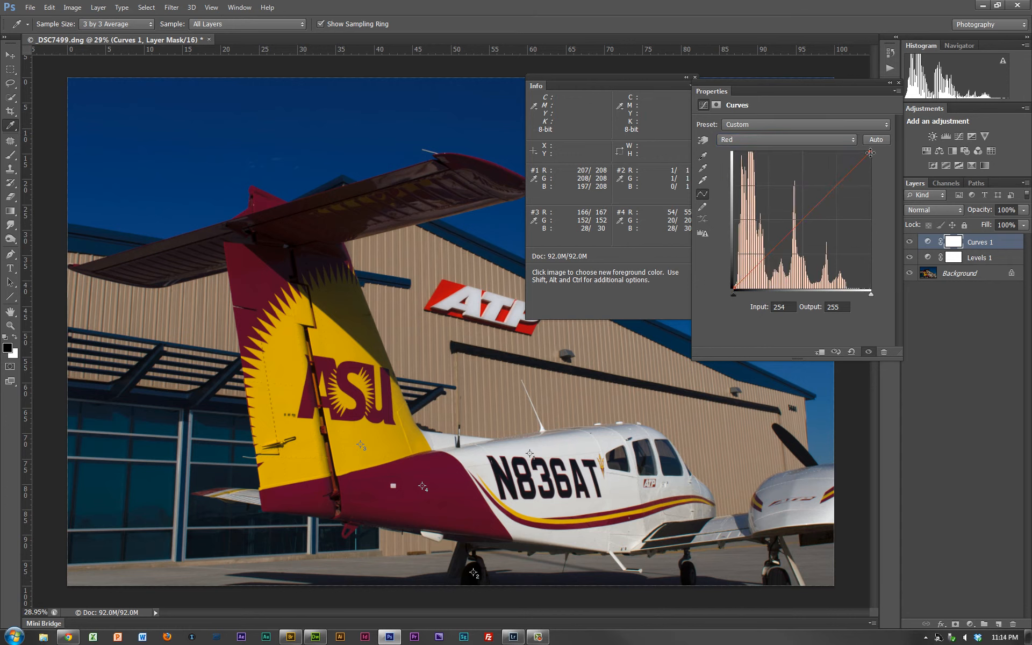
pyautogui.click(942, 334)
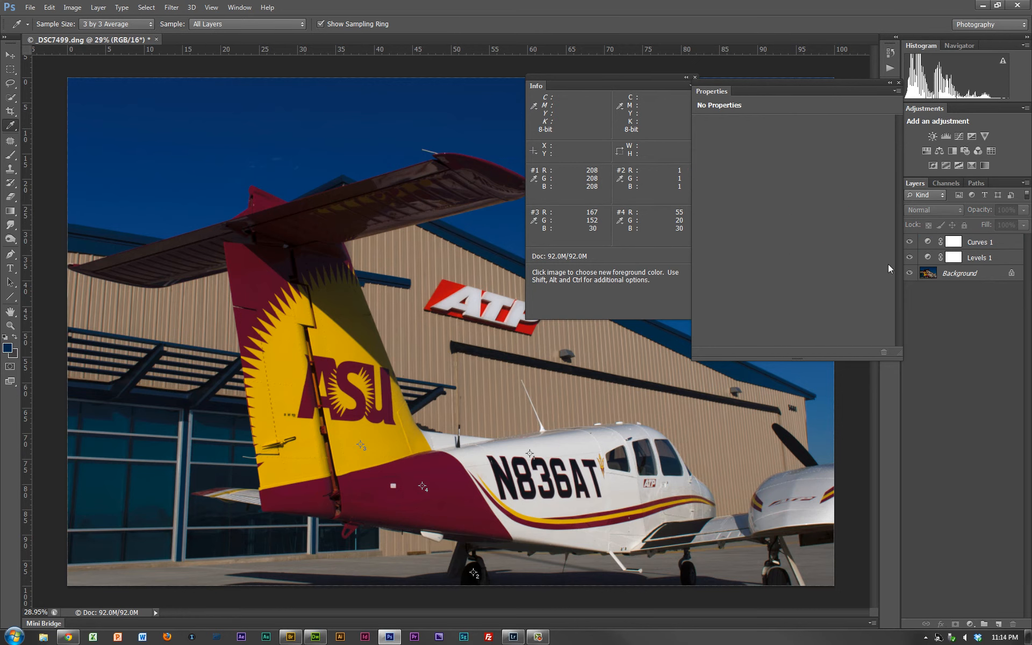
# - Toggle the Curves layer's visibility to compare the photo with and without the color correction
pyautogui.click(909, 243)
pyautogui.click(909, 244)
pyautogui.click(909, 243)
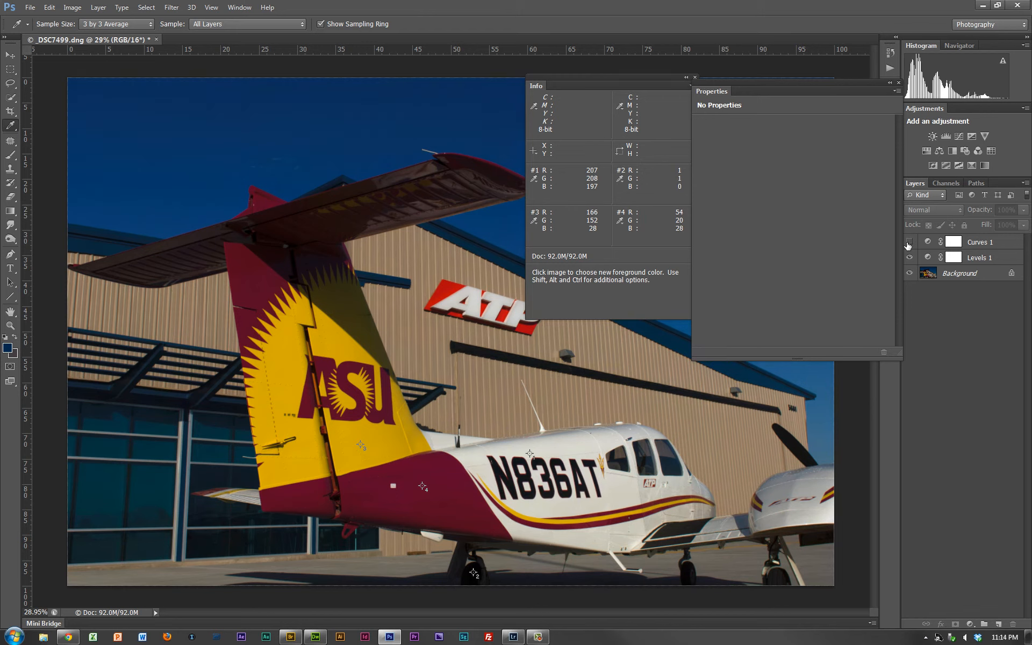
# - Switch the Curves layer off and on repeatedly to compare the color sampler readings, leaving the layer visible
pyautogui.click(908, 243)
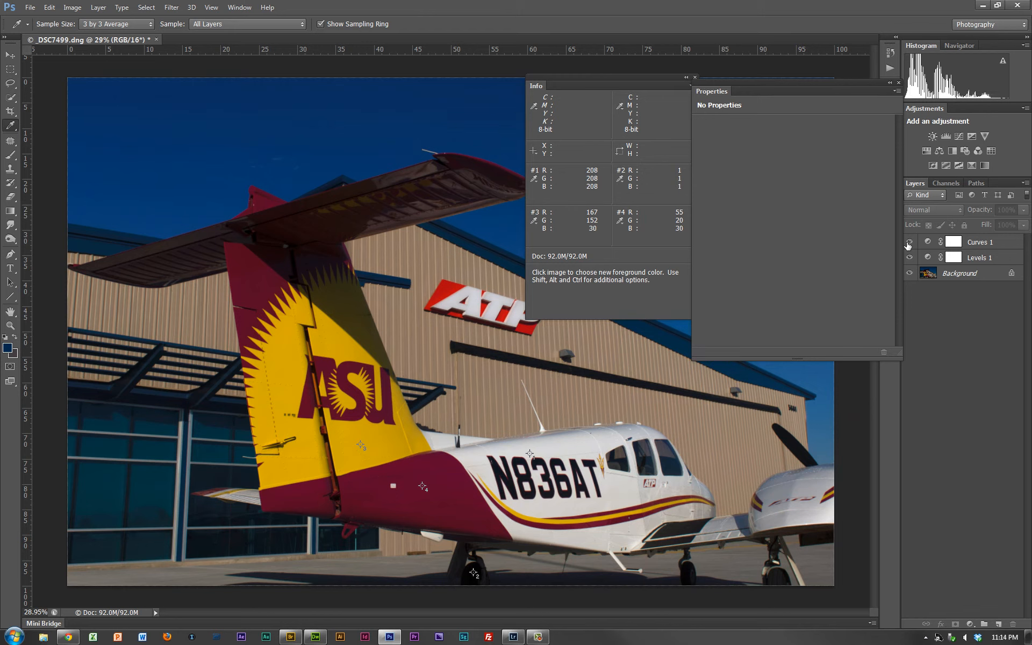
pyautogui.click(908, 243)
pyautogui.click(908, 243)
pyautogui.click(908, 243)
pyautogui.click(908, 244)
pyautogui.click(908, 243)
pyautogui.click(908, 243)
# - Switch to Chrome's ASU Color Palette page and compare gold 123's RGB values with the gold sampler reading in Photoshop
pyautogui.hotkey('alt', 'Tab')
pyautogui.press('Tab')
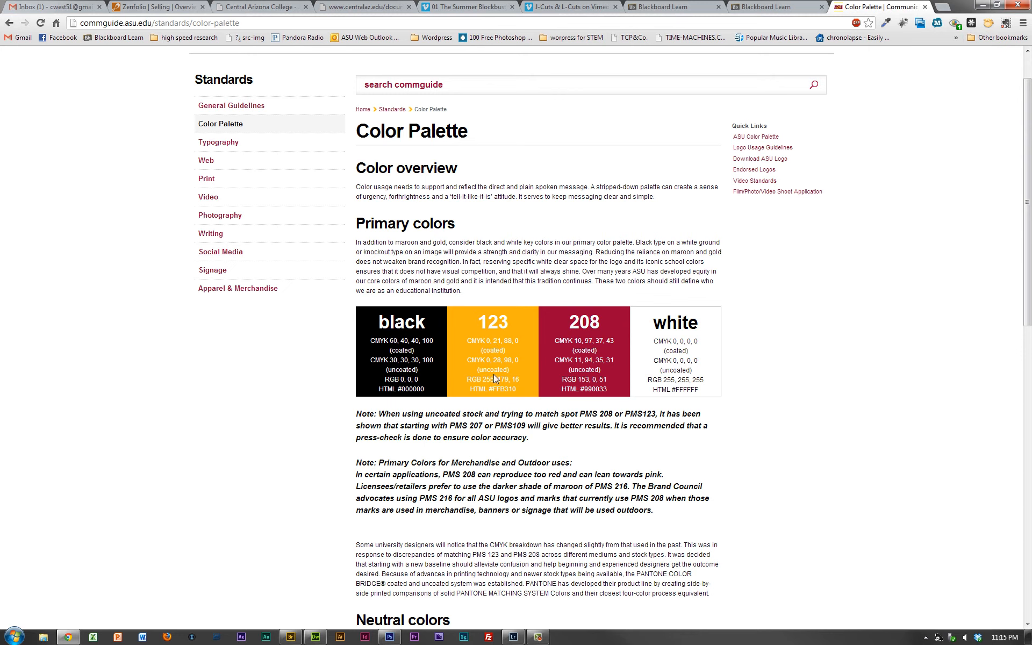
pyautogui.moveTo(483, 379); pyautogui.dragTo(520, 378)
pyautogui.hotkey('alt', 'Tab')
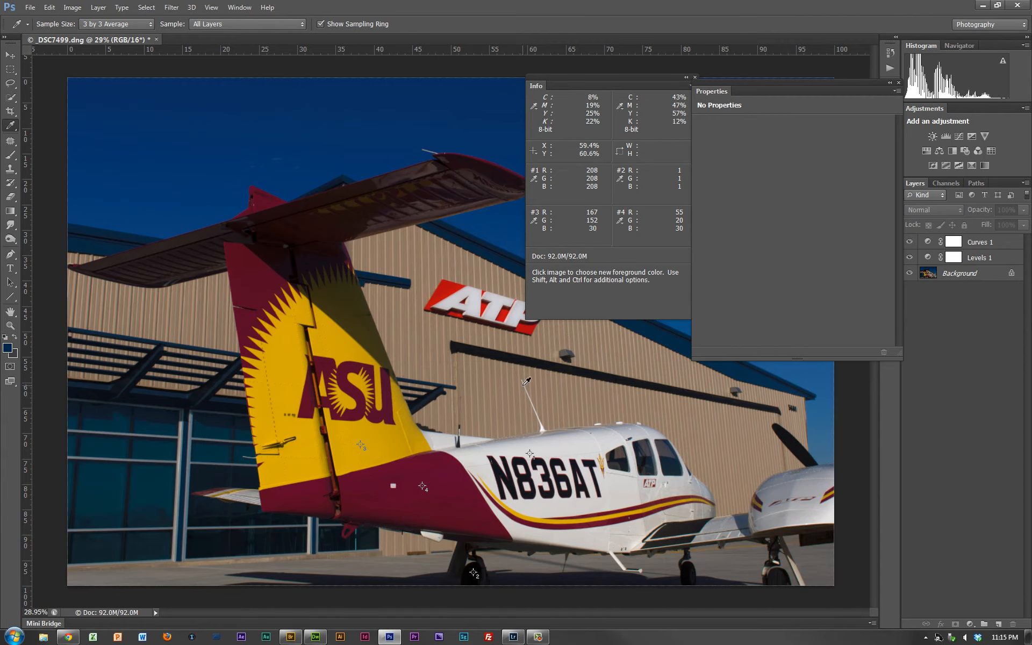
pyautogui.hotkey('alt', 'Tab')
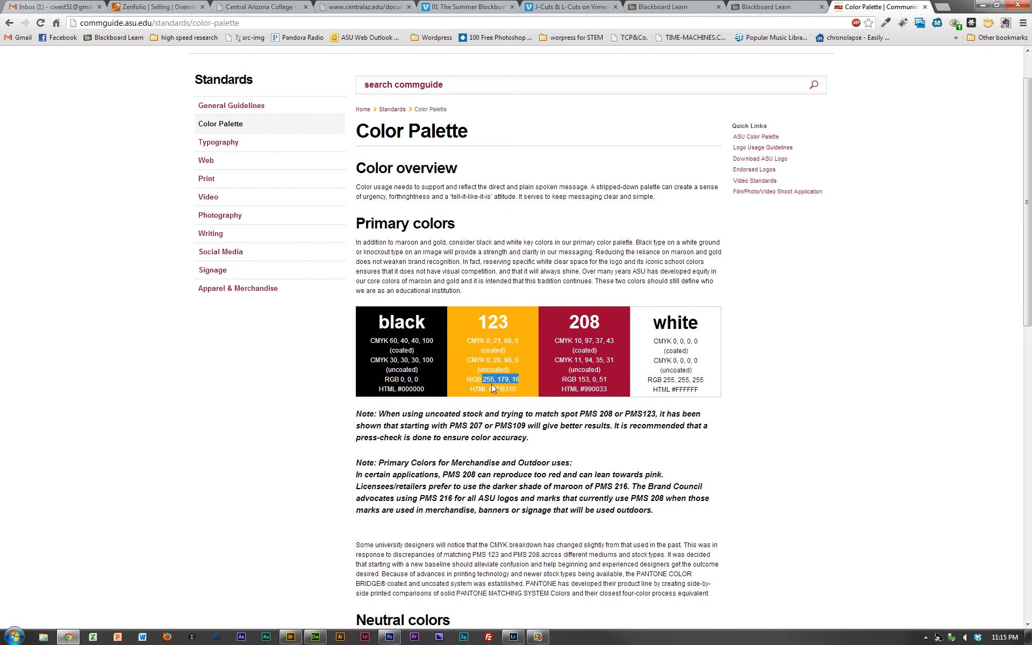
pyautogui.hotkey('alt', 'Tab')
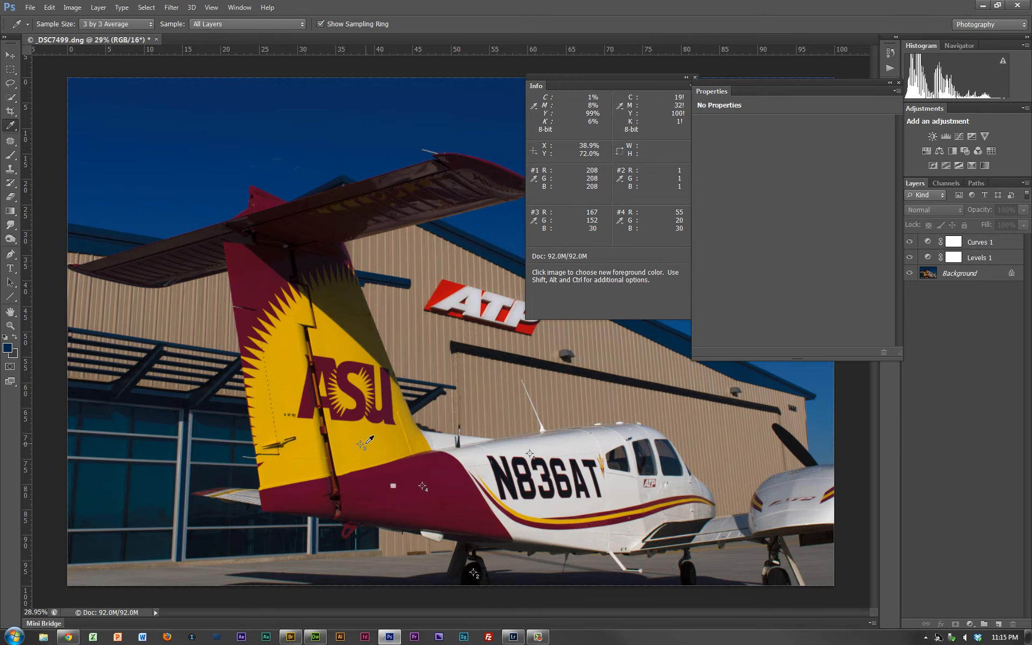
pyautogui.hotkey('alt', 'Tab')
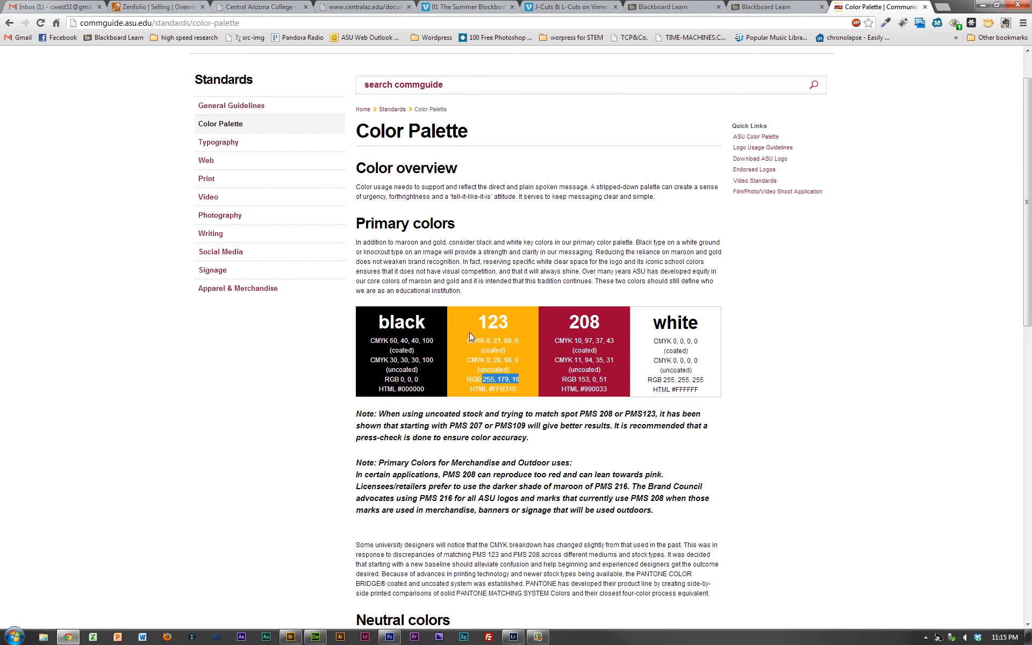
pyautogui.click(469, 333)
pyautogui.hotkey('alt', 'Tab')
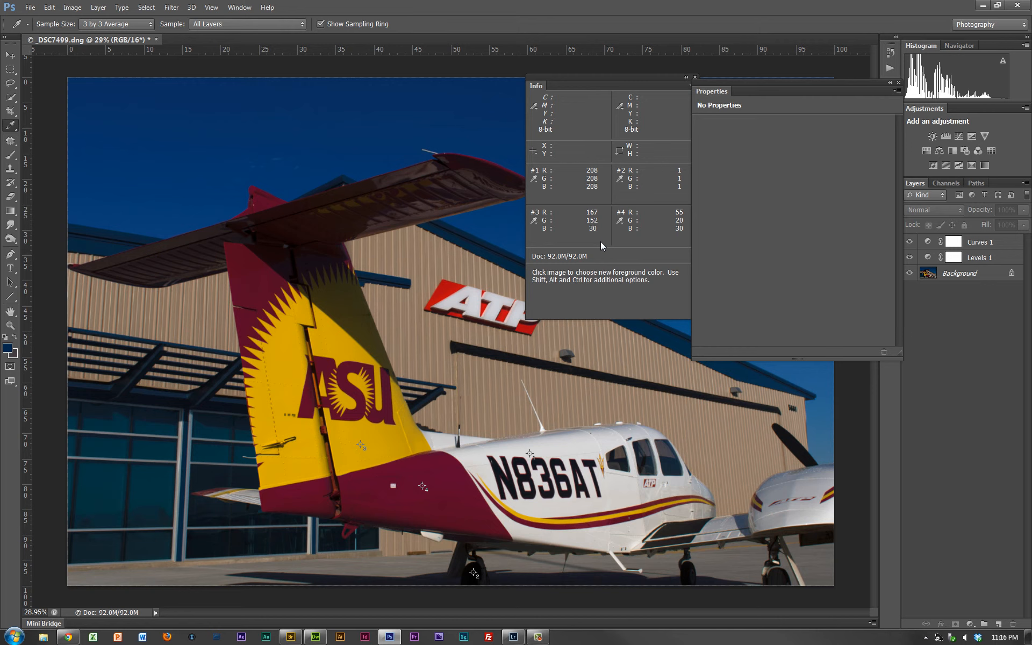
# - Raise the Red curve of the Curves layer with a new point at input 141, output 240
pyautogui.click(961, 246)
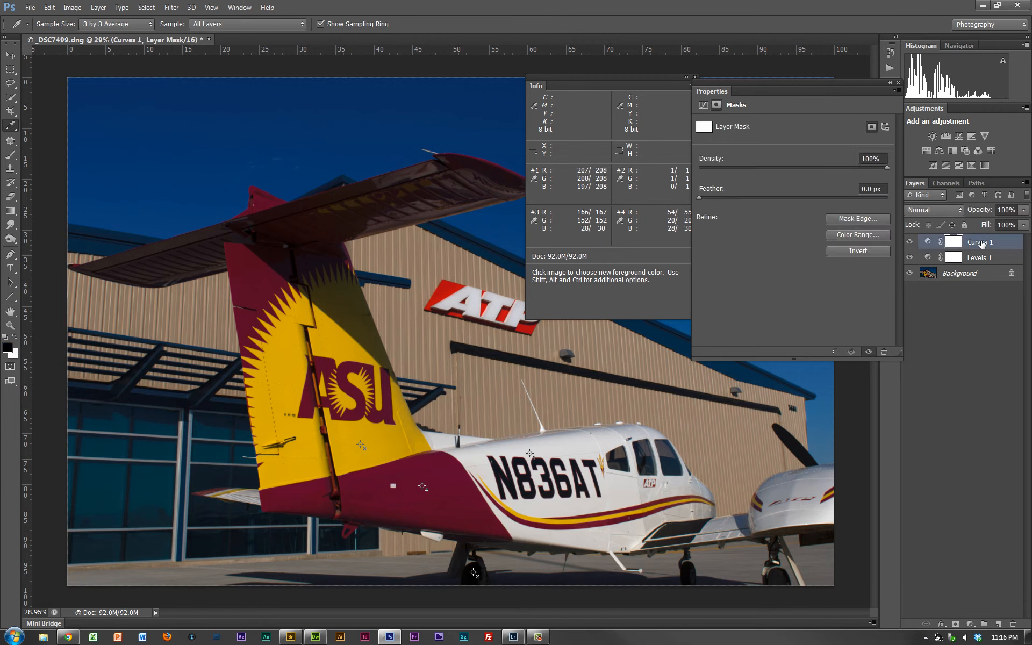
pyautogui.click(984, 243)
pyautogui.click(768, 140)
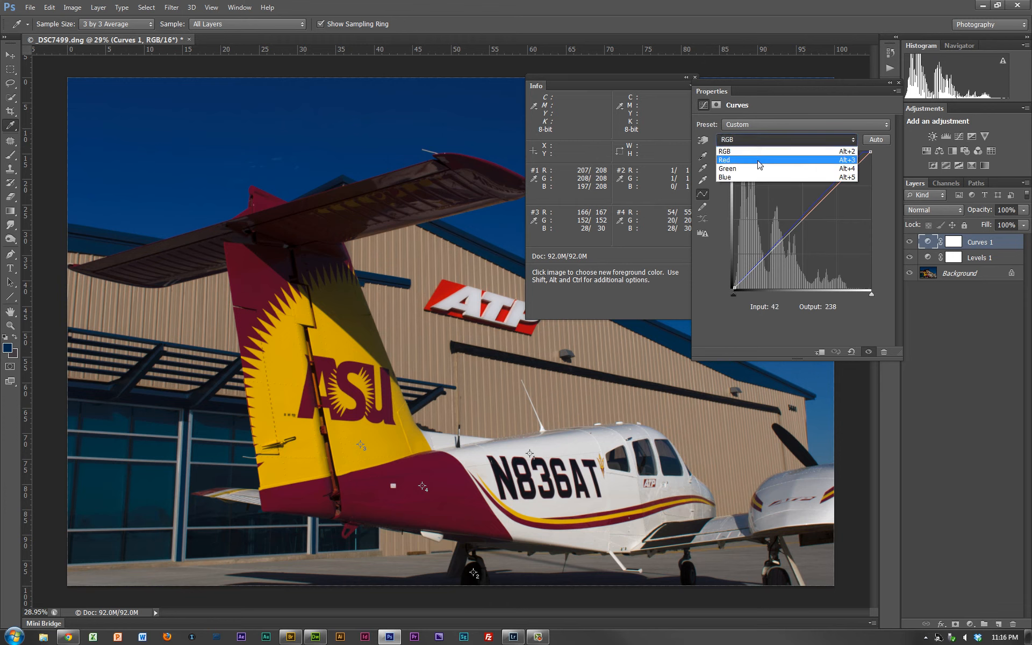
pyautogui.click(759, 161)
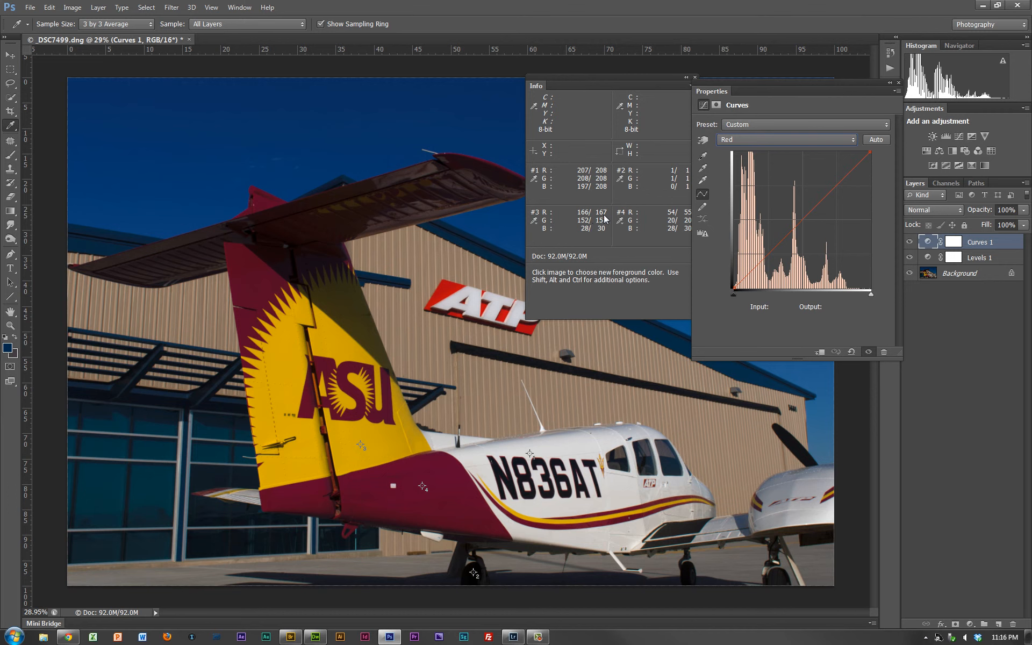
pyautogui.click(818, 204)
pyautogui.moveTo(818, 203); pyautogui.dragTo(810, 159)
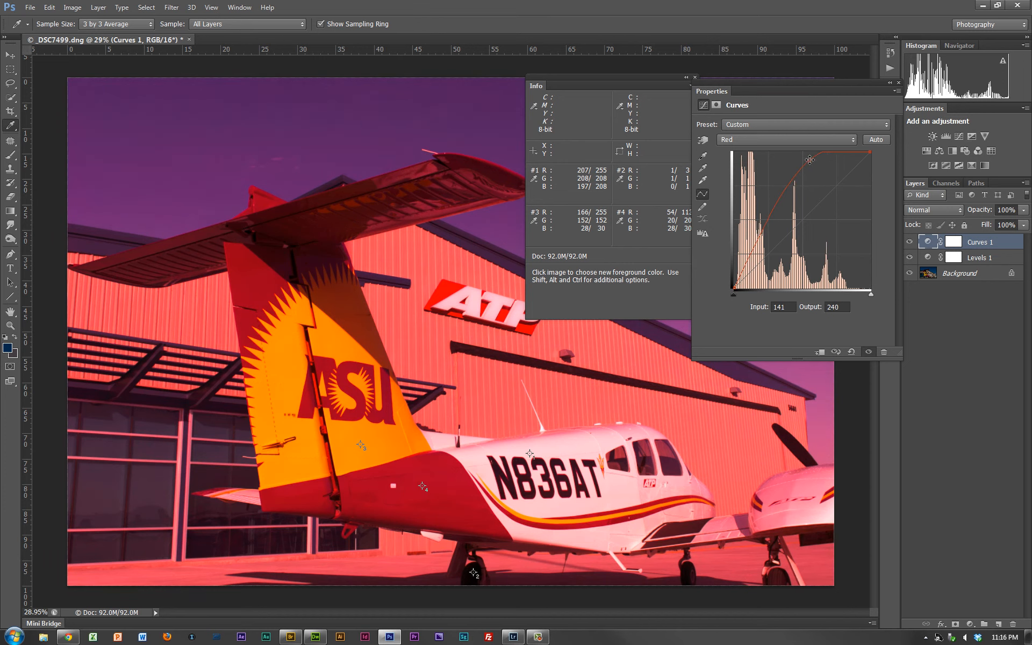
# - Raise the Green curve with a point at input 156, output 183, checking the gold values on Chrome's palette page
pyautogui.click(788, 141)
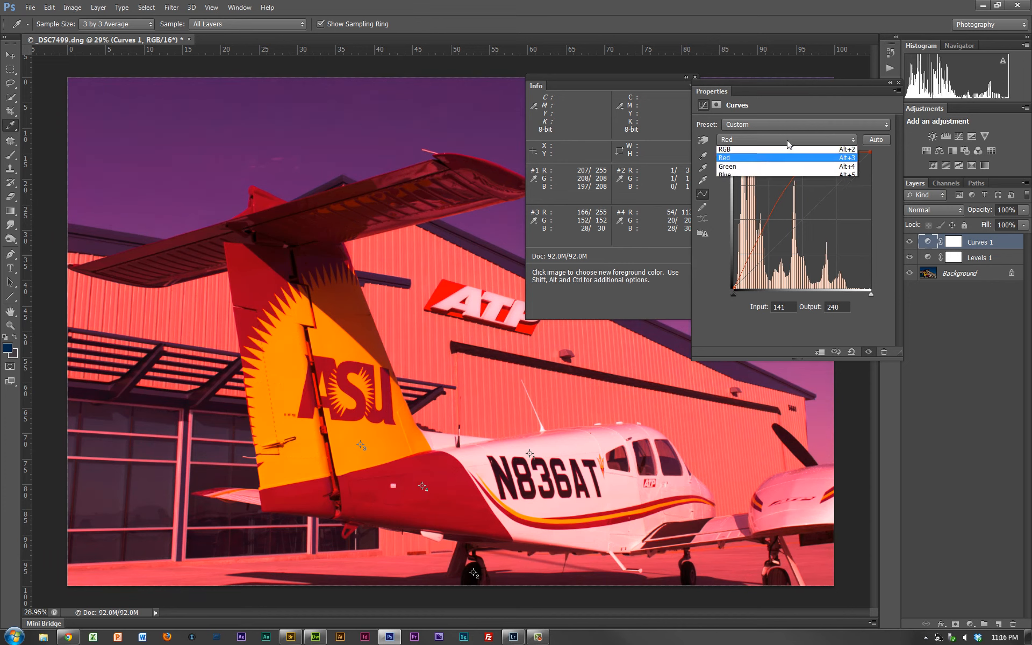
pyautogui.click(773, 169)
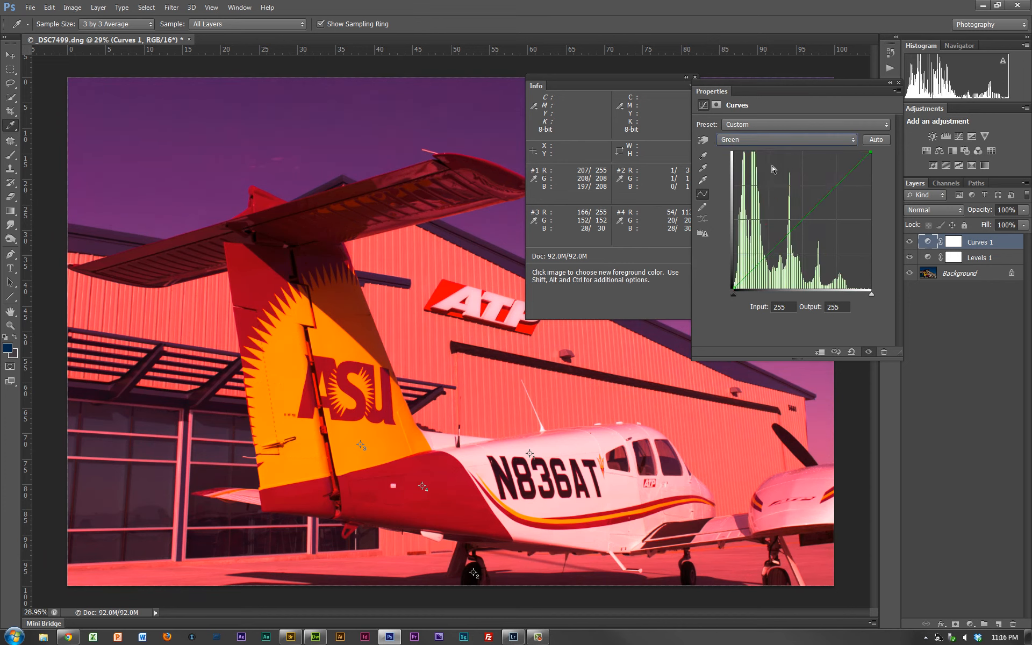
pyautogui.hotkey('alt', 'Tab')
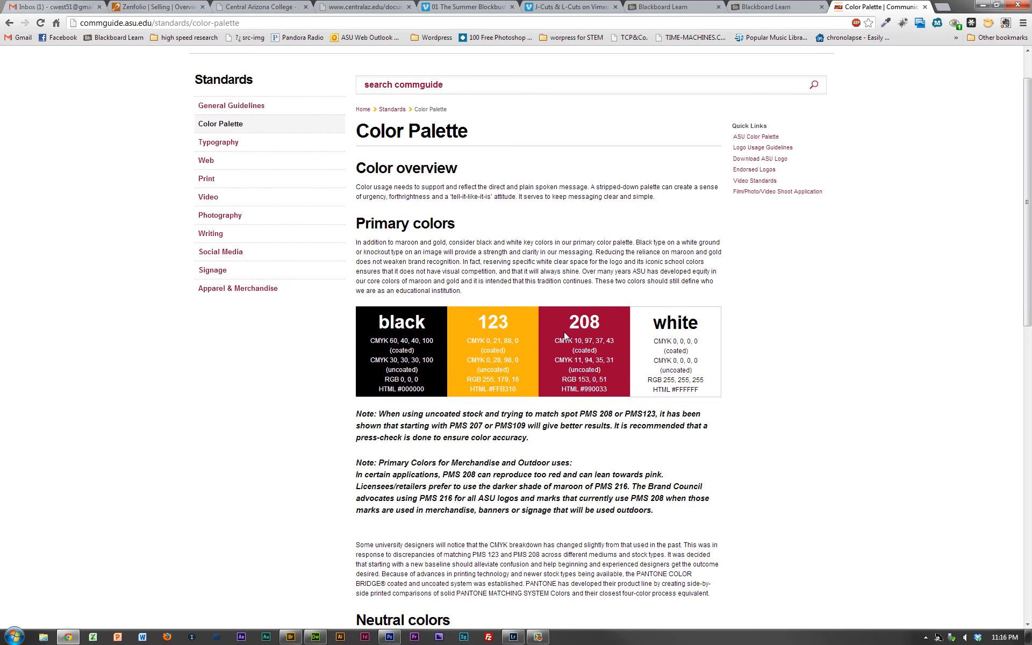
pyautogui.hotkey('alt', 'Tab')
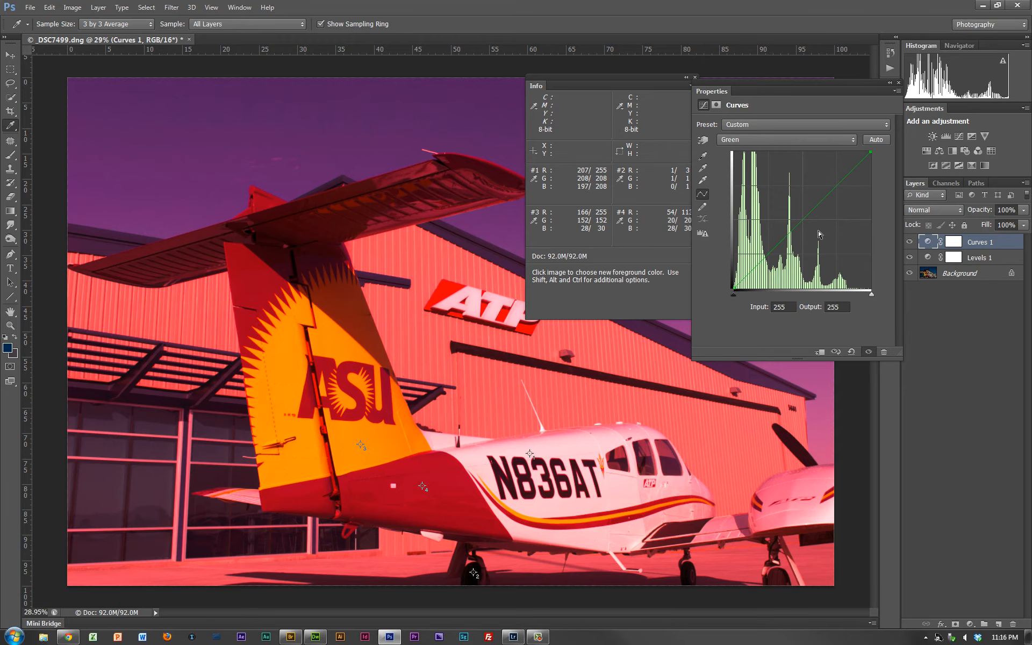
pyautogui.moveTo(818, 205); pyautogui.dragTo(818, 190)
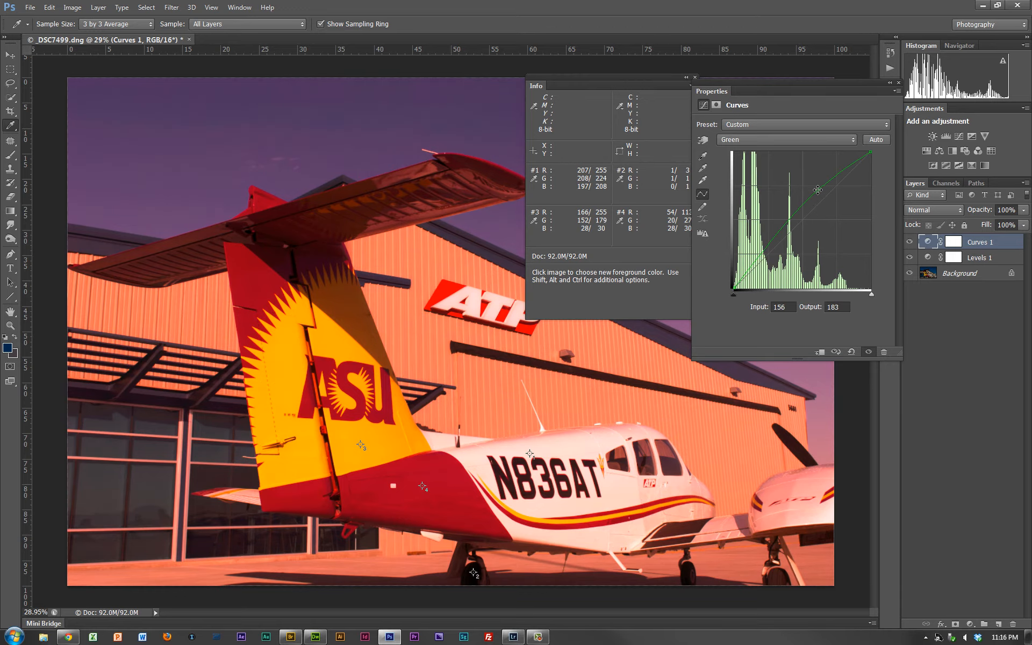
pyautogui.hotkey('alt', 'Tab')
pyautogui.hotkey('alt', 'Tab')
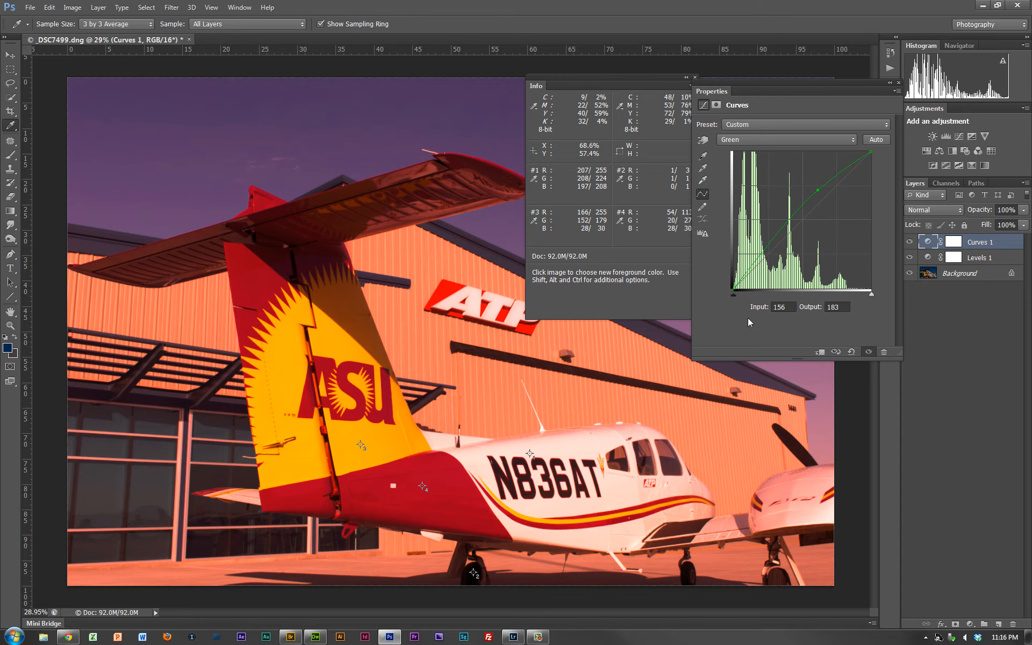
# - Lower the Blue curve with a new point at input 157, output 124
pyautogui.click(832, 147)
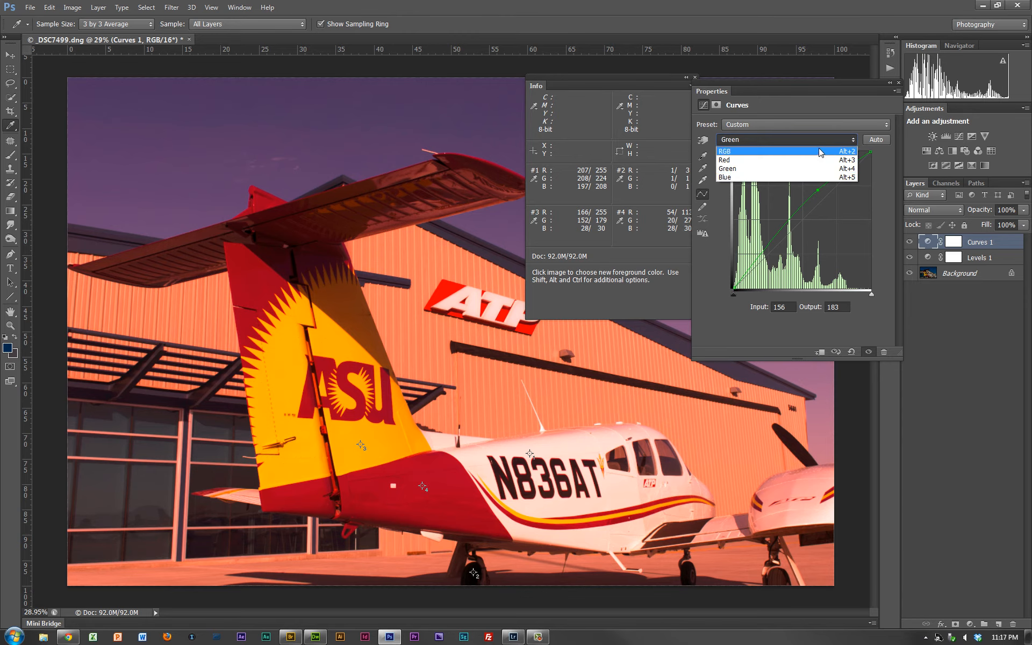
pyautogui.click(793, 179)
pyautogui.moveTo(818, 201); pyautogui.dragTo(818, 222)
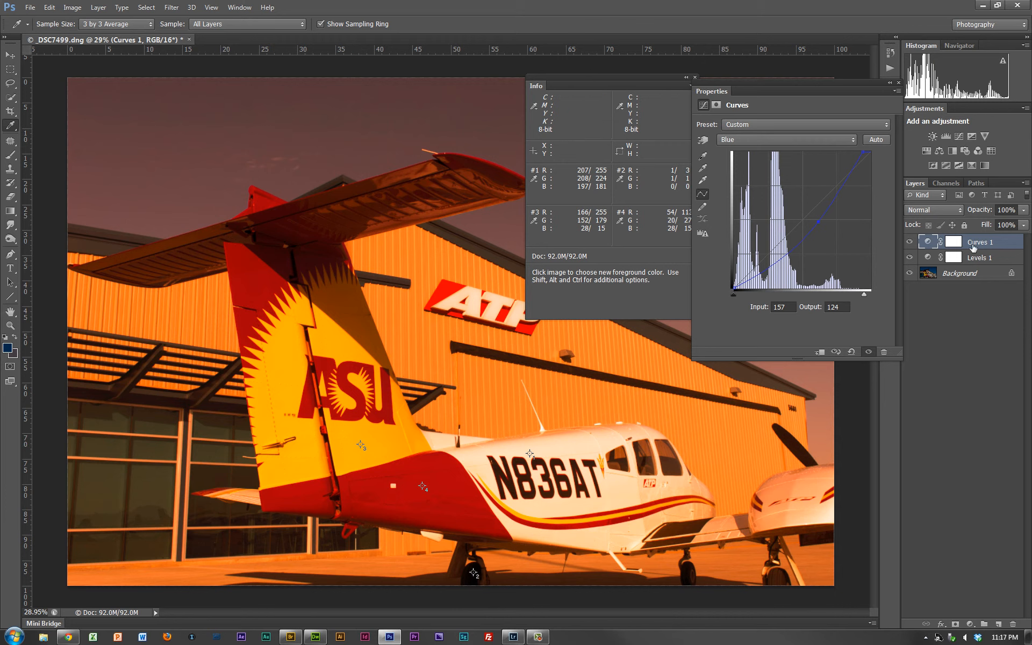
# - Target the Curves layer's mask, add a vector mask, and enlarge the Brush to 500 px for painting in black
pyautogui.click(954, 244)
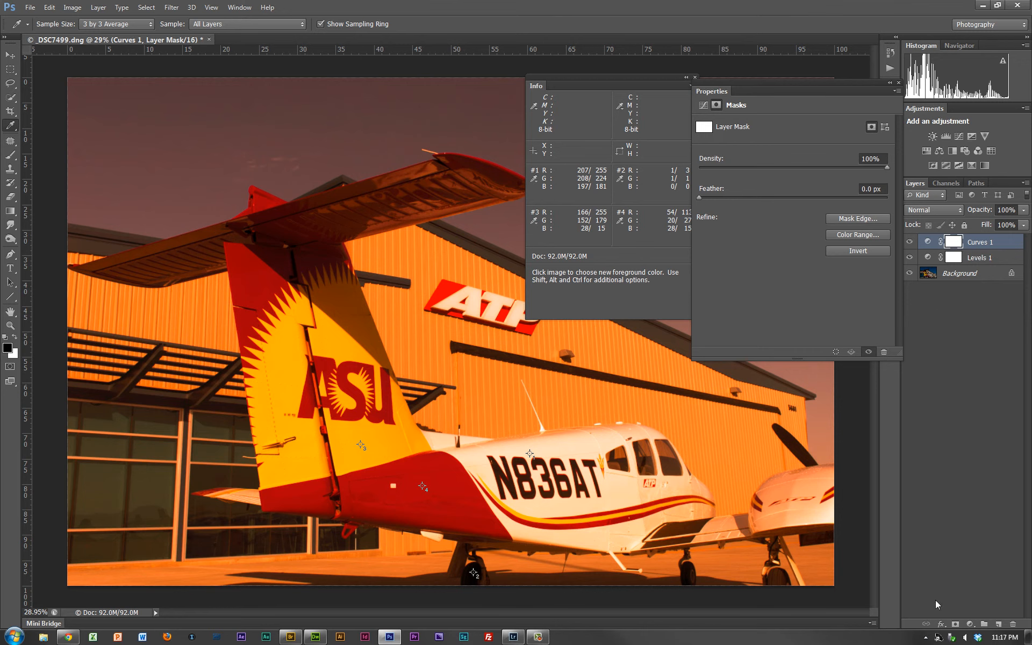
pyautogui.click(957, 624)
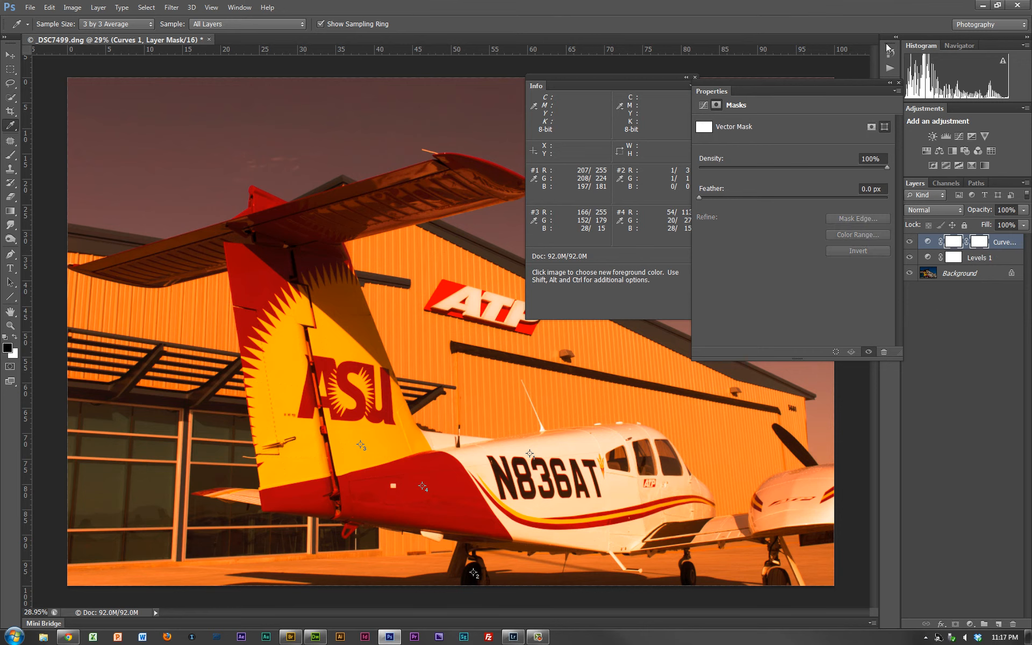
pyautogui.press('b')
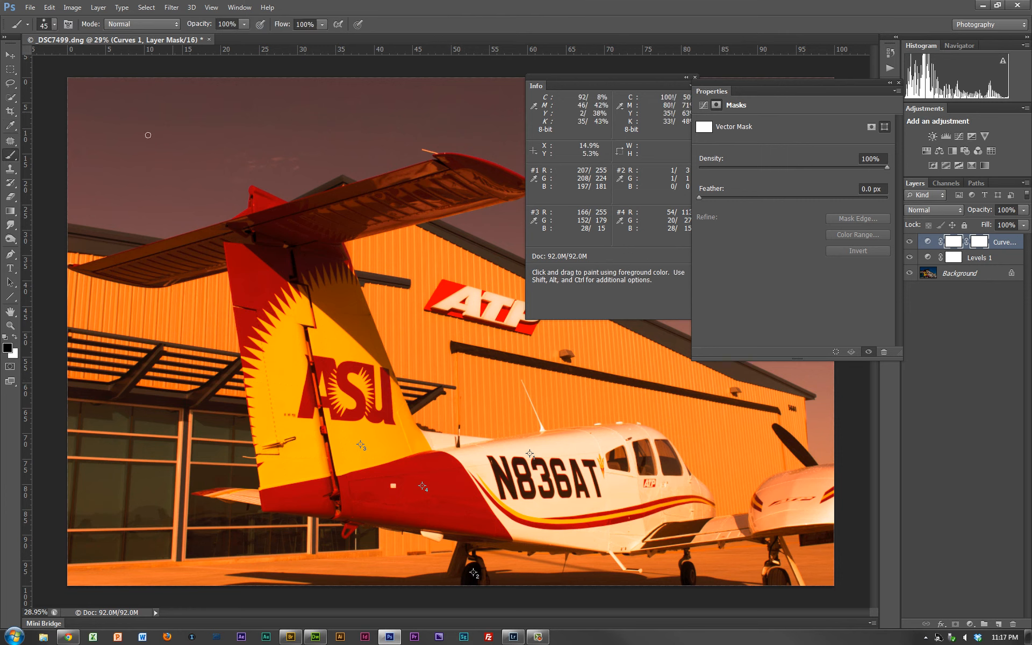
pyautogui.press(']')
pyautogui.press(']')
pyautogui.press(']')
pyautogui.press(']')
pyautogui.press(']')
pyautogui.press(']')
pyautogui.press(']')
pyautogui.press(']')
pyautogui.press(']')
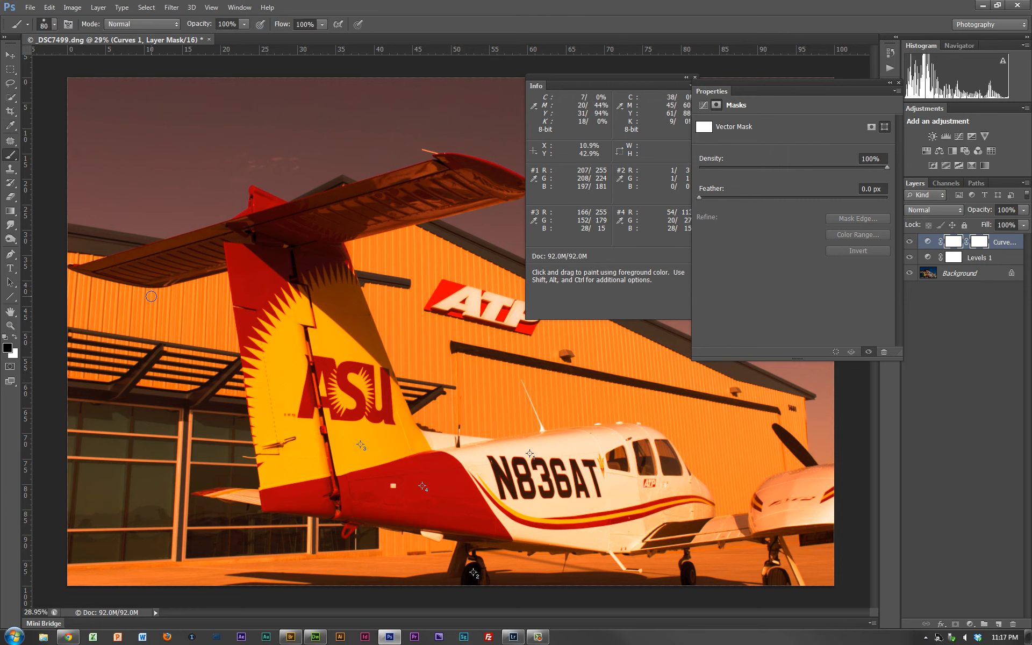
pyautogui.press(']')
pyautogui.press(']')
pyautogui.press(']')
pyautogui.press(']')
pyautogui.press(']')
pyautogui.press(']')
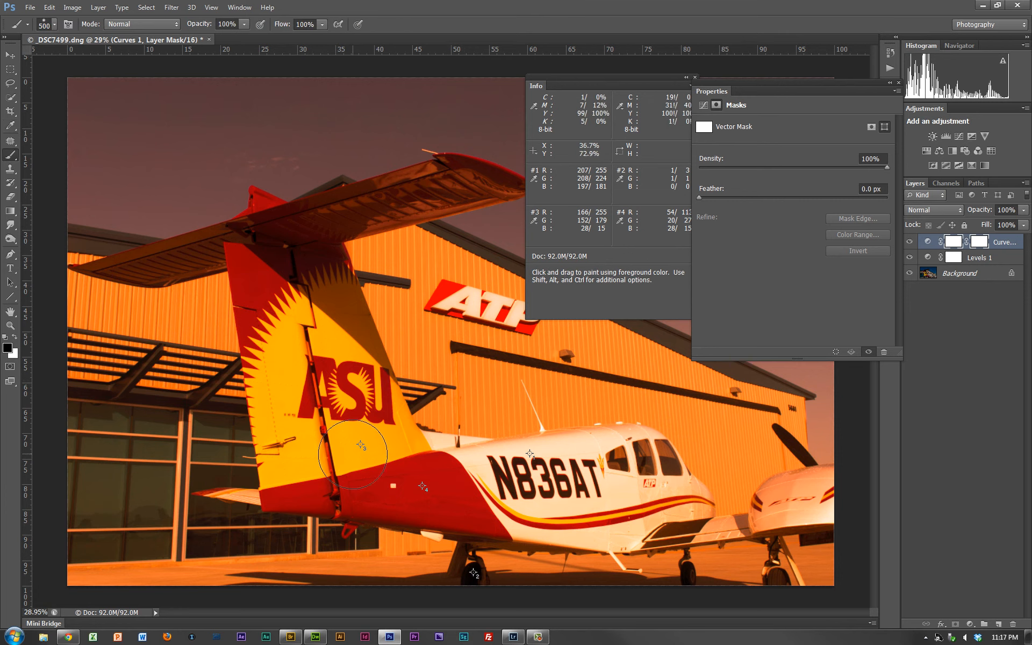
# - Paint the Curves layer mask black with a 600 px brush everywhere except the gold area of the airplane's tail
pyautogui.moveTo(502, 492)
pyautogui.mouseDown()
pyautogui.moveTo(565, 486)
pyautogui.moveTo(651, 433)
pyautogui.moveTo(748, 438)
pyautogui.moveTo(828, 537)
pyautogui.moveTo(843, 530)
pyautogui.moveTo(753, 366)
pyautogui.moveTo(618, 361)
pyautogui.mouseUp()
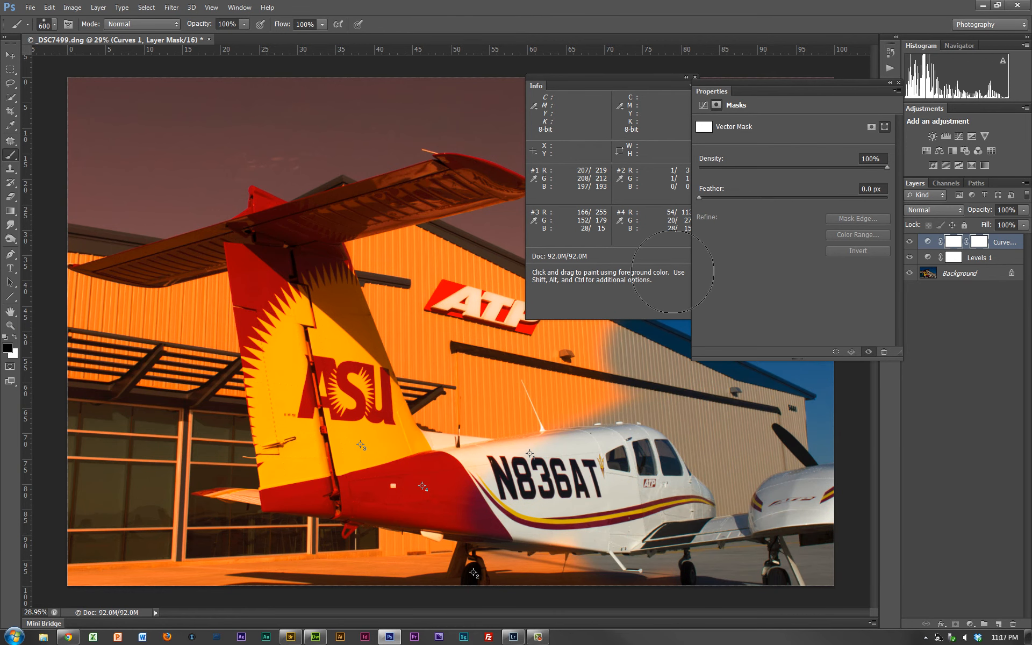
pyautogui.moveTo(500, 177)
pyautogui.mouseDown()
pyautogui.moveTo(329, 179)
pyautogui.moveTo(441, 140)
pyautogui.moveTo(380, 53)
pyautogui.moveTo(484, 112)
pyautogui.mouseUp()
pyautogui.moveTo(463, 236)
pyautogui.mouseDown()
pyautogui.moveTo(481, 303)
pyautogui.moveTo(431, 280)
pyautogui.moveTo(375, 213)
pyautogui.moveTo(489, 441)
pyautogui.mouseUp()
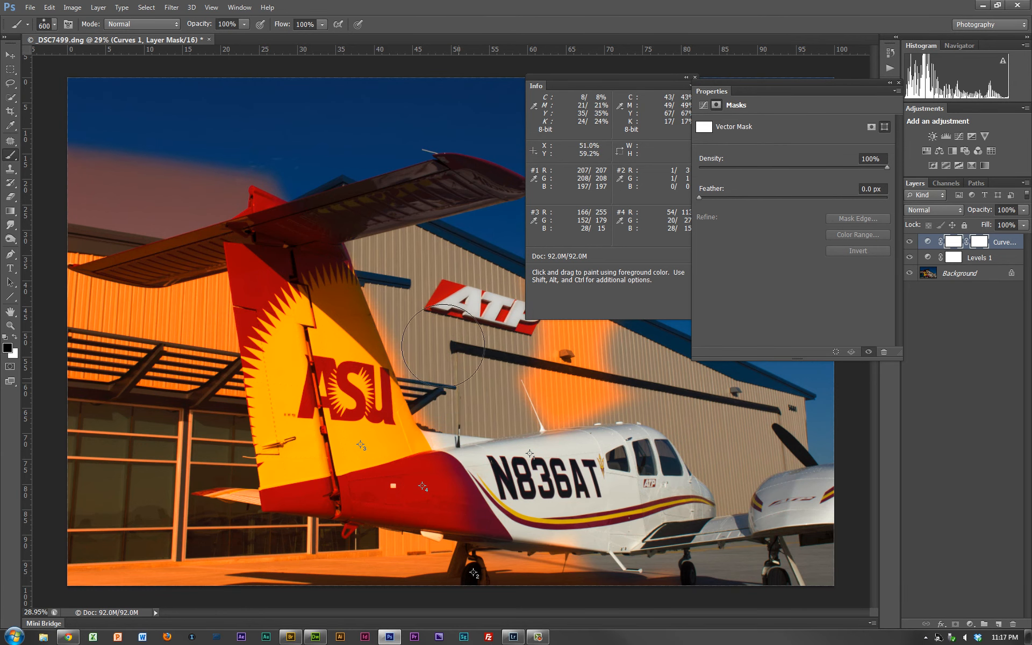
pyautogui.moveTo(558, 304)
pyautogui.mouseDown()
pyautogui.moveTo(534, 248)
pyautogui.moveTo(643, 364)
pyautogui.moveTo(744, 371)
pyautogui.moveTo(766, 545)
pyautogui.moveTo(736, 592)
pyautogui.moveTo(112, 569)
pyautogui.moveTo(267, 557)
pyautogui.moveTo(510, 493)
pyautogui.moveTo(358, 527)
pyautogui.moveTo(208, 525)
pyautogui.moveTo(159, 342)
pyautogui.moveTo(154, 198)
pyautogui.moveTo(101, 235)
pyautogui.moveTo(81, 467)
pyautogui.moveTo(51, 146)
pyautogui.moveTo(66, 462)
pyautogui.moveTo(88, 541)
pyautogui.moveTo(131, 458)
pyautogui.moveTo(144, 484)
pyautogui.moveTo(182, 218)
pyautogui.moveTo(246, 135)
pyautogui.moveTo(217, 177)
pyautogui.moveTo(267, 161)
pyautogui.moveTo(204, 273)
pyautogui.mouseUp()
pyautogui.moveTo(215, 287)
pyautogui.mouseDown()
pyautogui.moveTo(180, 387)
pyautogui.moveTo(193, 409)
pyautogui.moveTo(240, 249)
pyautogui.moveTo(292, 224)
pyautogui.moveTo(482, 189)
pyautogui.moveTo(495, 227)
pyautogui.mouseUp()
pyautogui.moveTo(493, 435)
pyautogui.mouseDown()
pyautogui.moveTo(449, 376)
pyautogui.moveTo(404, 268)
pyautogui.mouseUp()
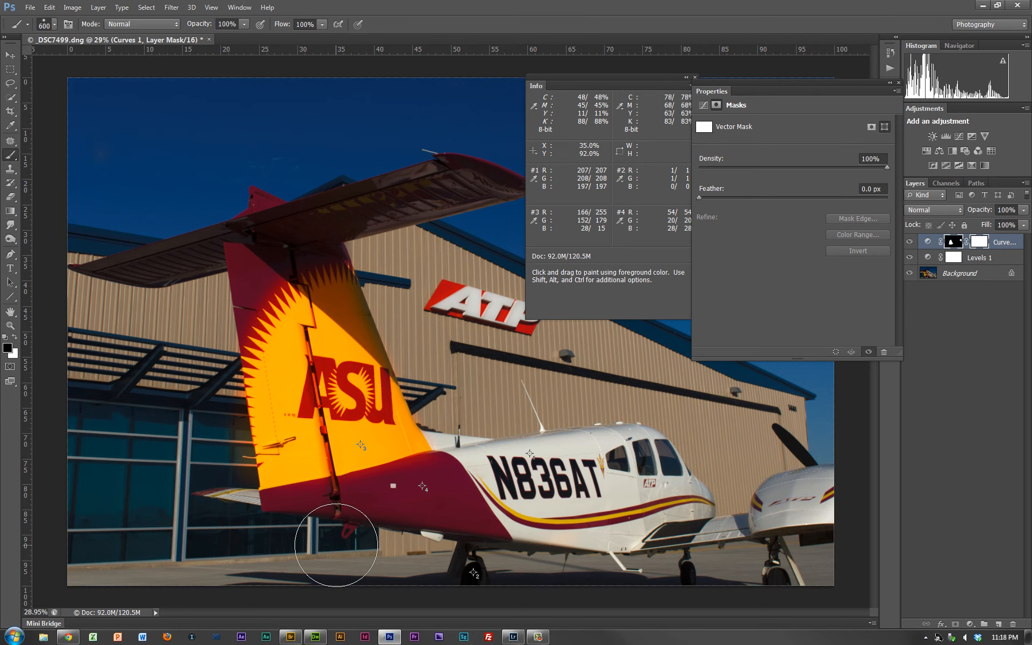
# - Look up maroon 208's RGB values on the palette page in Chrome and return to Photoshop
pyautogui.hotkey('alt', 'Tab')
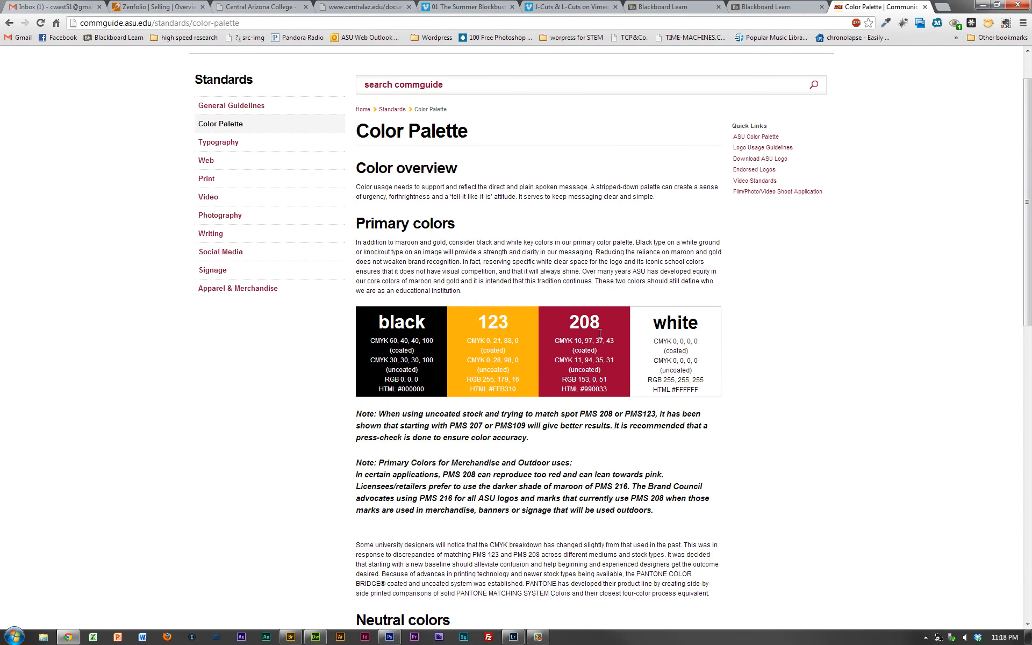
pyautogui.moveTo(581, 380); pyautogui.dragTo(607, 379)
pyautogui.hotkey('alt', 'Tab')
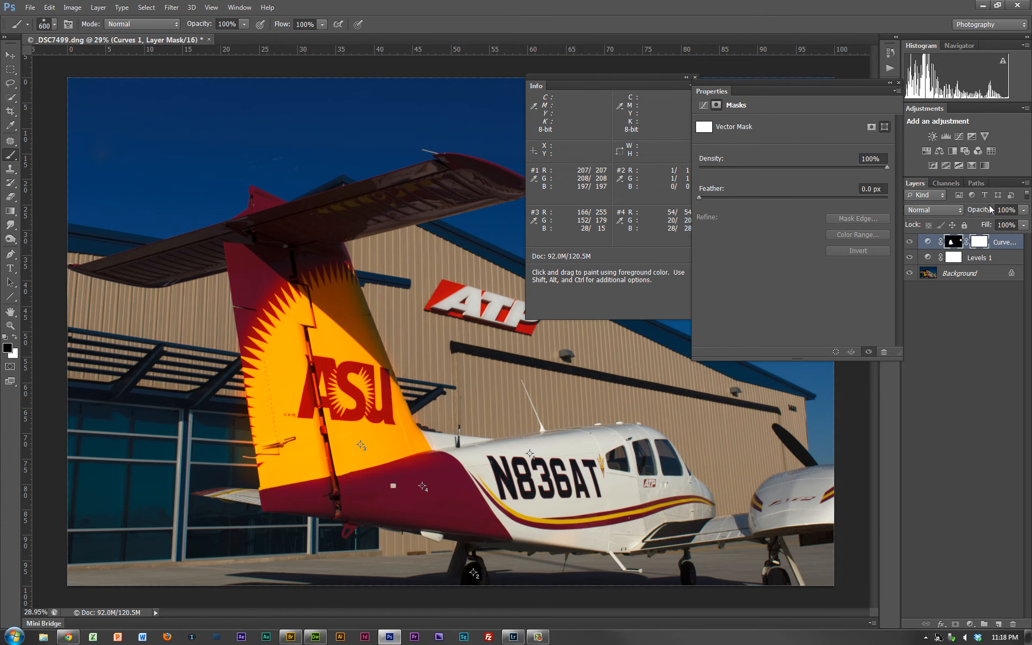
# - Lower the Curves layer's opacity to 39%, target its layer mask, and move the Properties panel slightly aside
pyautogui.moveTo(988, 209); pyautogui.dragTo(953, 209)
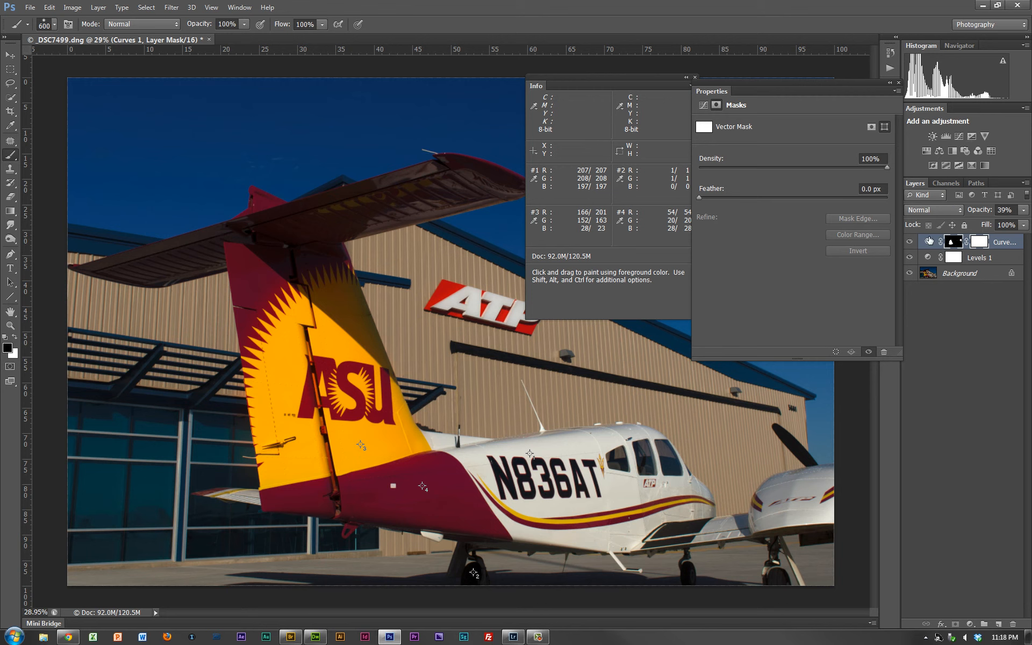
pyautogui.click(951, 243)
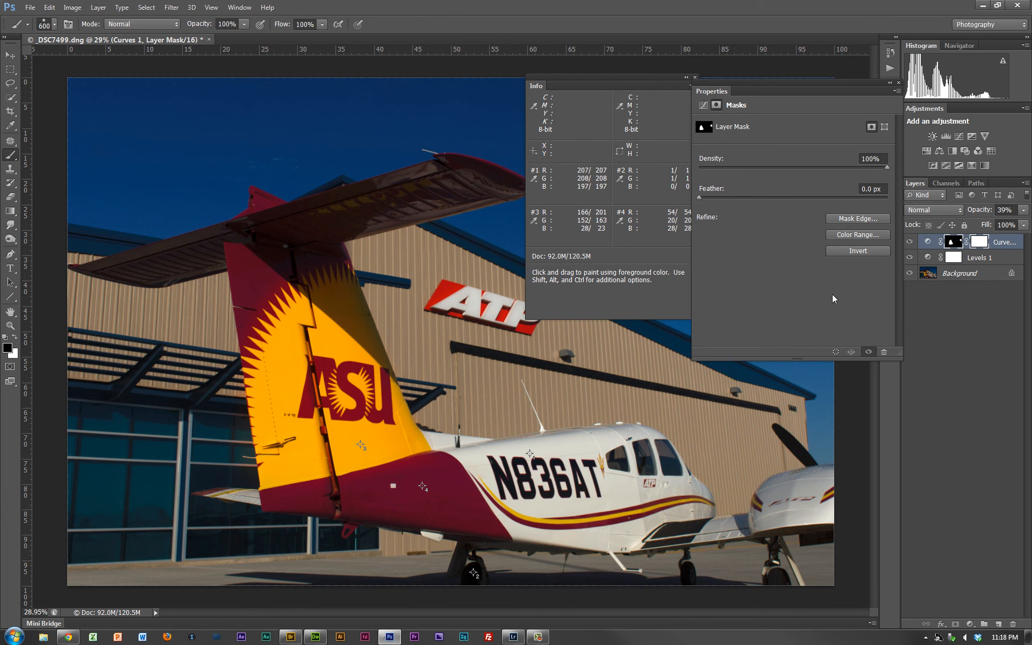
pyautogui.moveTo(844, 84); pyautogui.dragTo(853, 82)
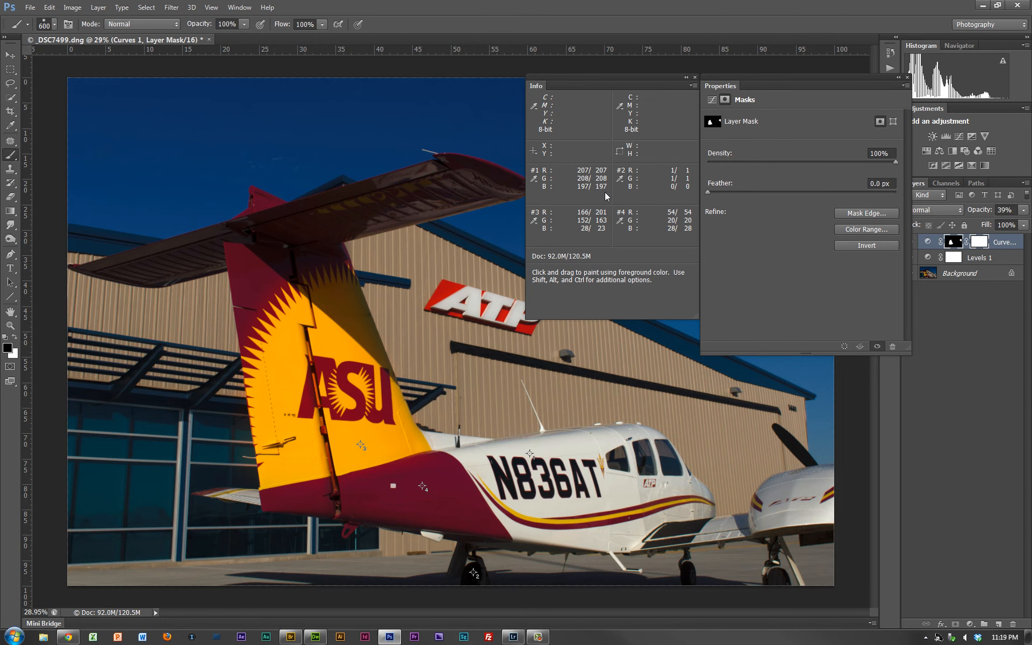
# - Take the Eyedropper tool, deselect the Curves layer, and open the Levels layer's settings
pyautogui.press('i')
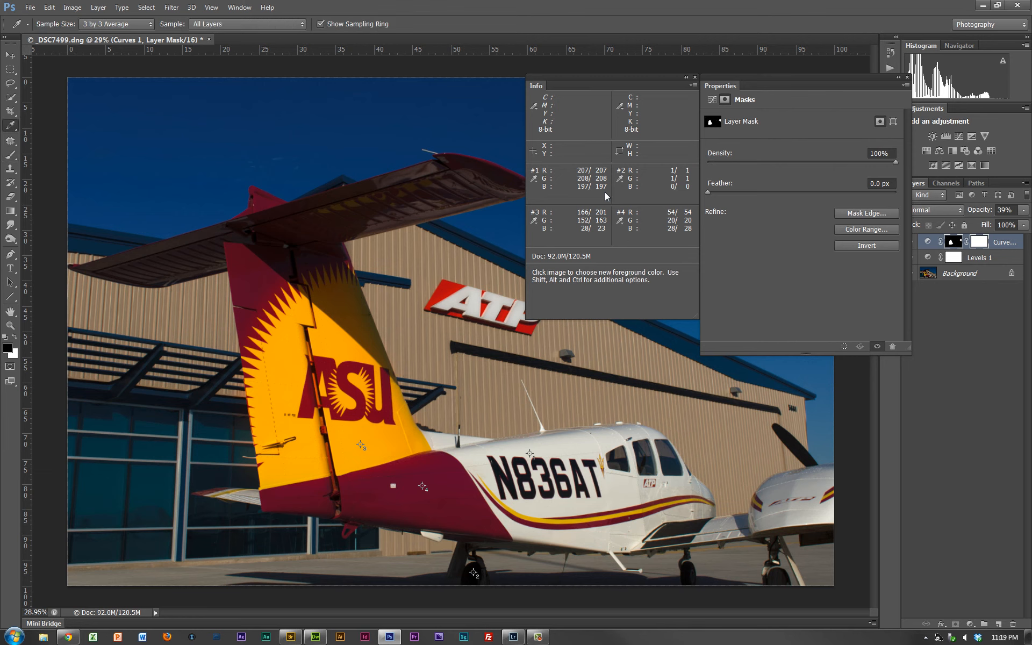
pyautogui.press('shift')
pyautogui.click(953, 337)
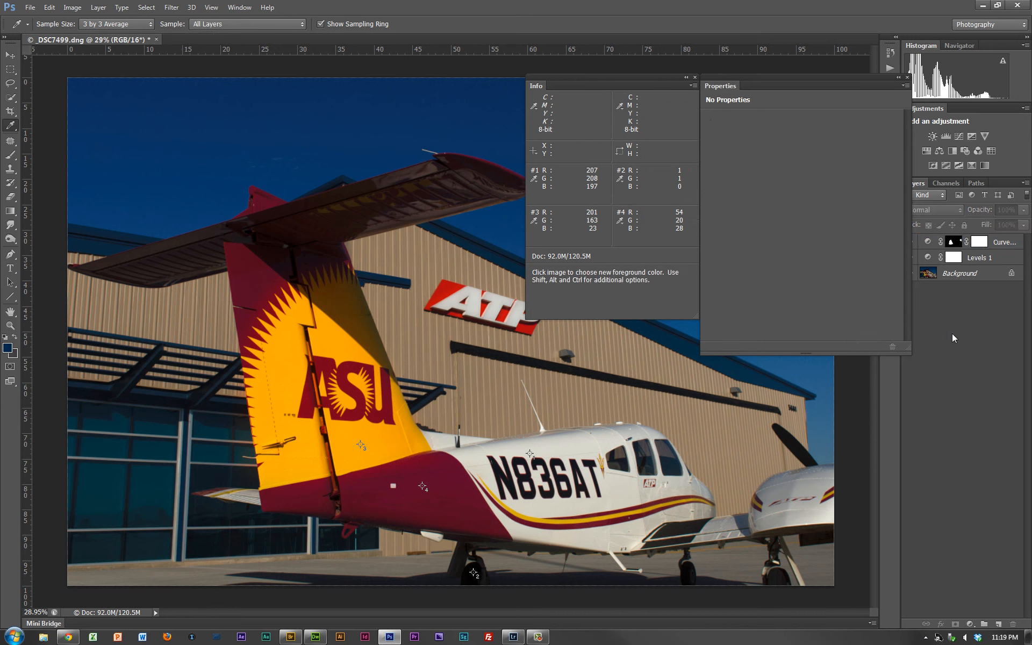
pyautogui.click(988, 263)
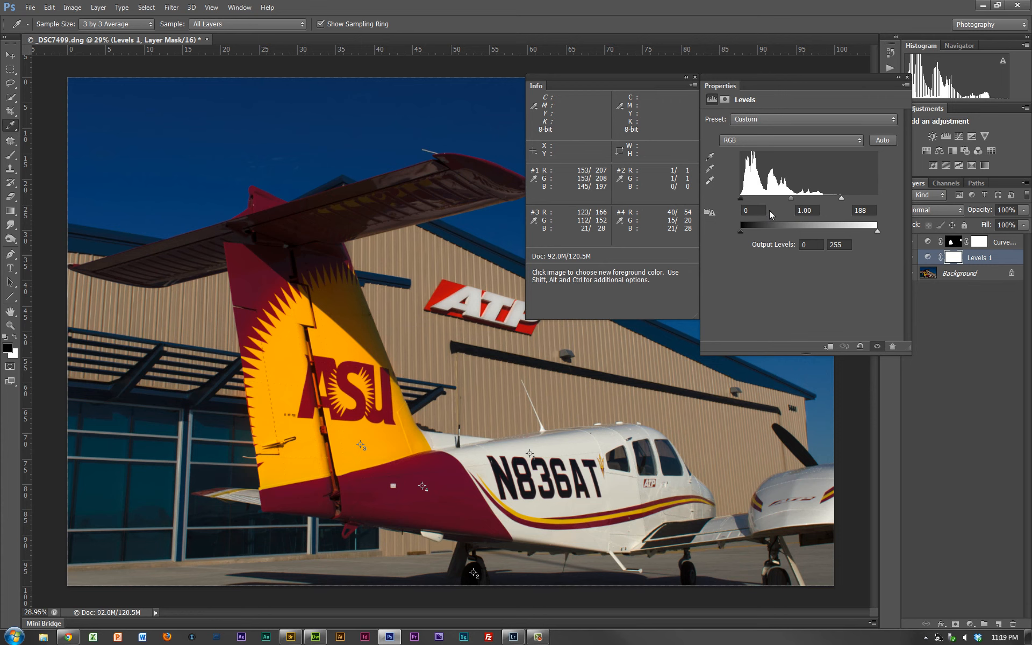
# - Try a Levels white point of 133, and step back through the history until the Curves layer is gone
pyautogui.moveTo(840, 197); pyautogui.dragTo(813, 199)
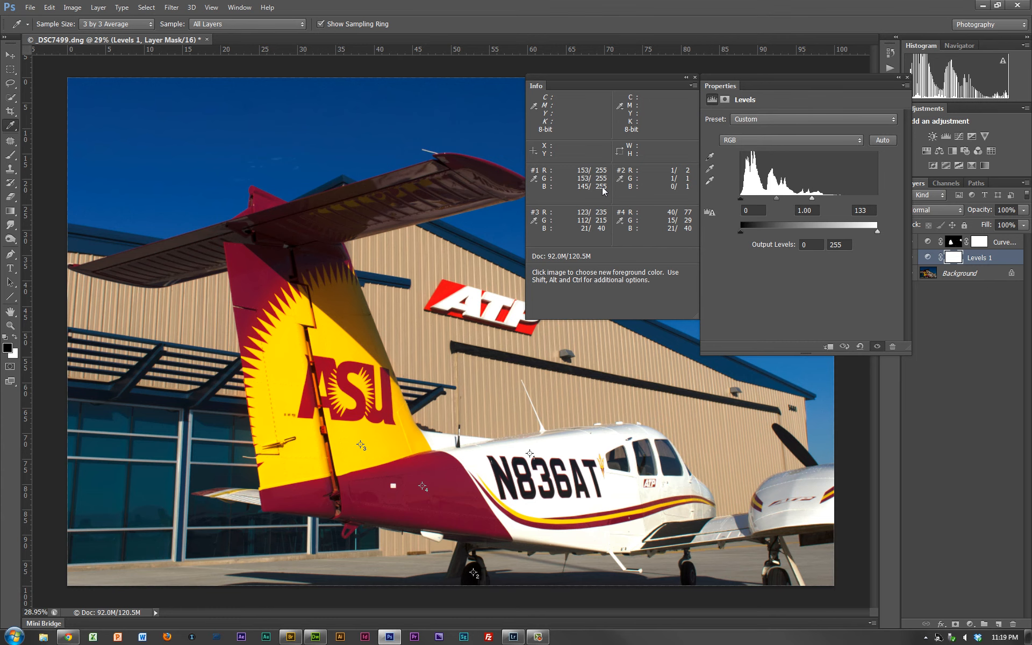
pyautogui.press('ctrl')
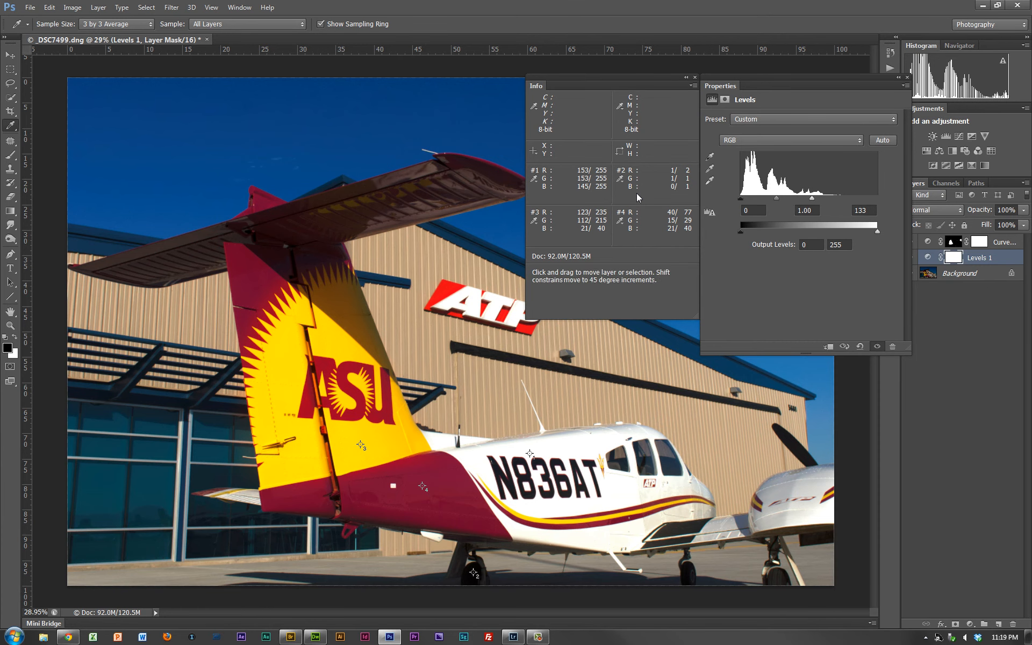
pyautogui.hotkey('ctrl', 'alt', 'z')
pyautogui.hotkey('ctrl', 'alt', 'z')
pyautogui.hotkey('ctrl', 'alt', 'z')
pyautogui.hotkey('ctrl', 'alt', 'z')
pyautogui.hotkey('ctrl', 'alt', 'z')
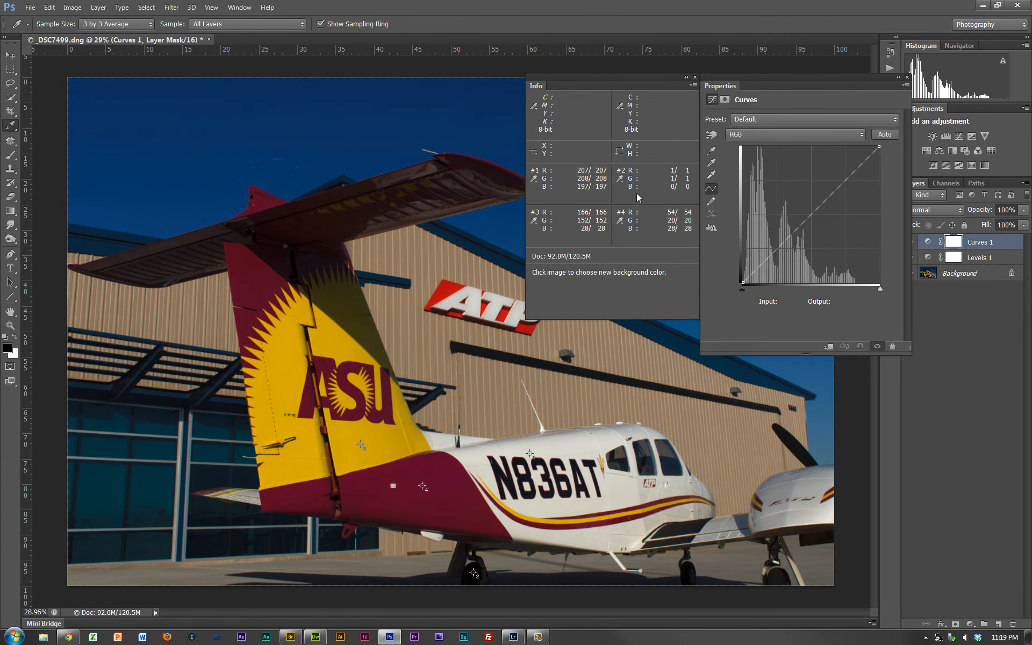
pyautogui.hotkey('ctrl', 'alt', 'z')
pyautogui.hotkey('ctrl', 'alt', 'z')
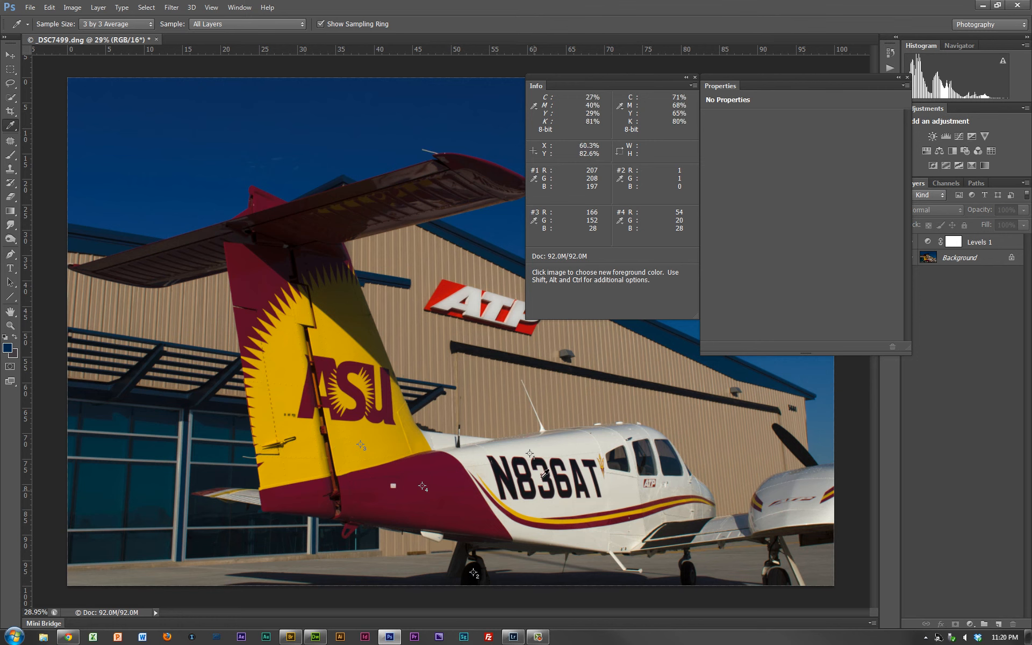
# - Set the readouts of color samplers #1 and #2 to CMYK Color
pyautogui.click(535, 179)
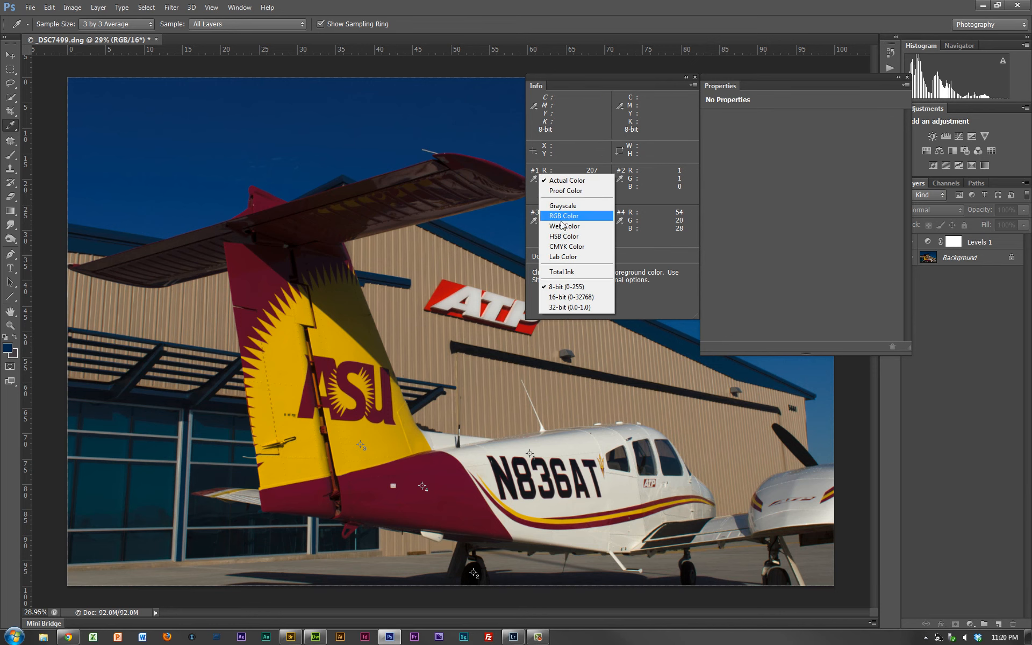
pyautogui.click(565, 246)
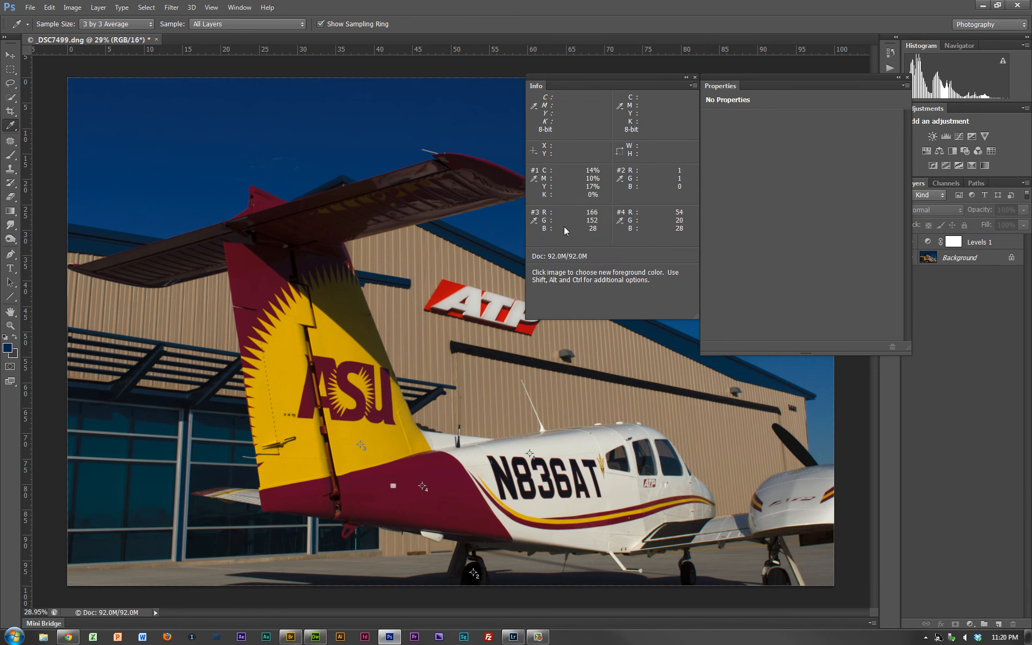
pyautogui.click(621, 180)
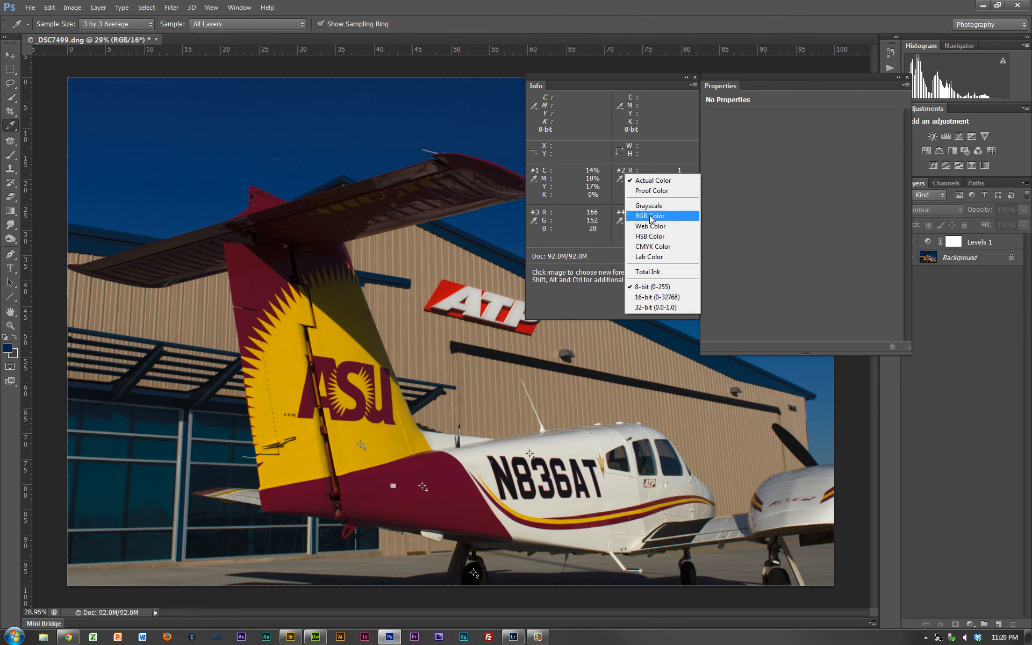
pyautogui.click(651, 247)
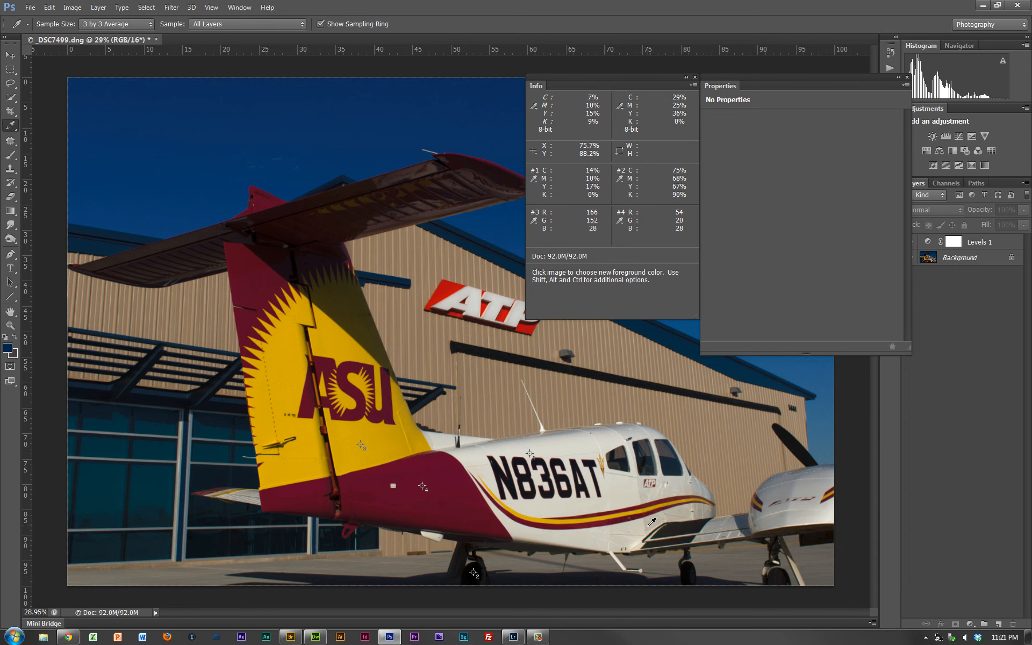
# - Examine the white fuselage, stripes and dark wing root up close, and return to the full image
pyautogui.press('z')
pyautogui.moveTo(633, 500); pyautogui.dragTo(658, 548)
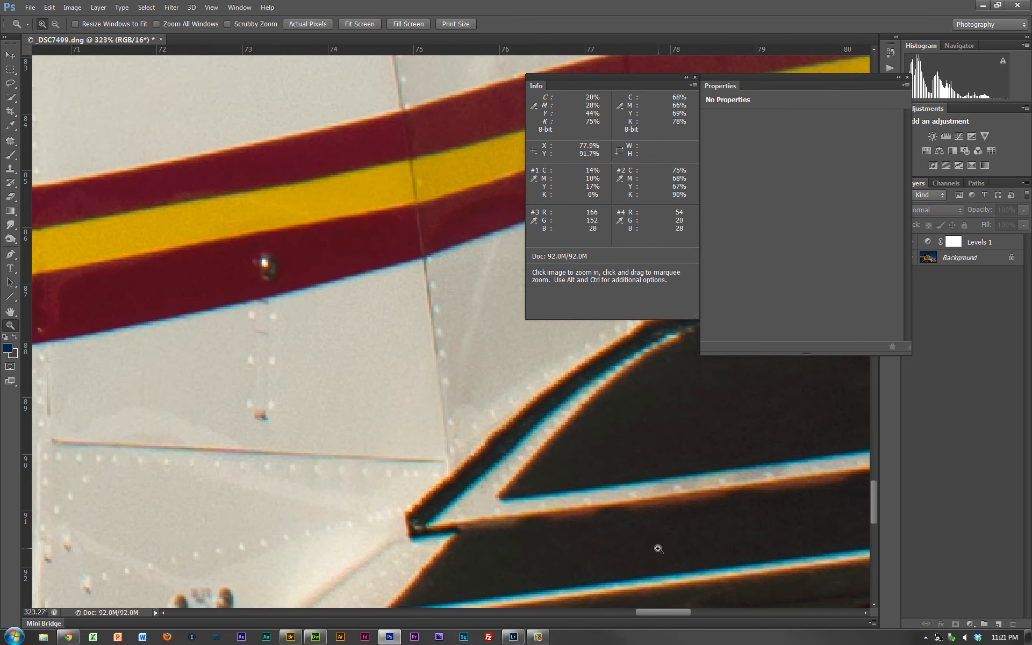
pyautogui.press('space')
pyautogui.moveTo(475, 345); pyautogui.dragTo(393, 349)
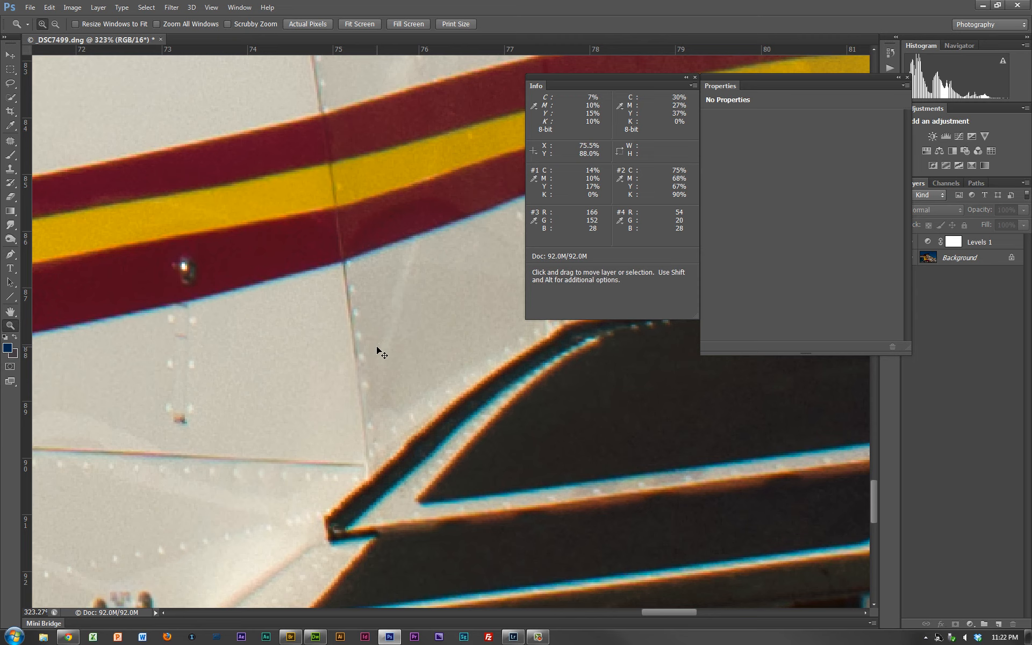
pyautogui.hotkey('ctrl', '0')
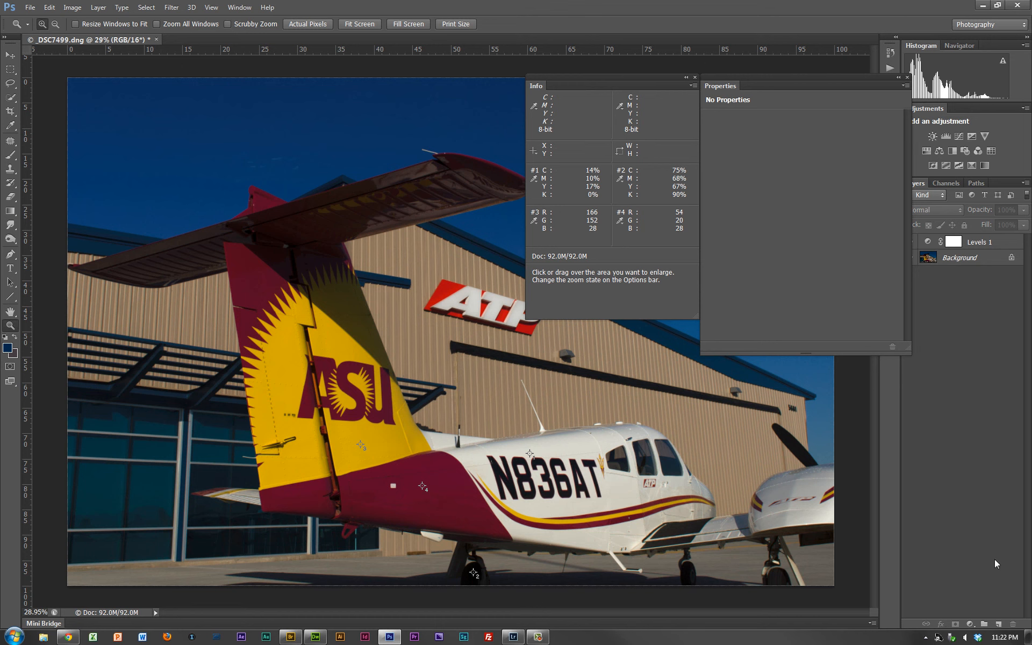
# - Add a Curves adjustment layer above Levels 1 and check which color channels it offers
pyautogui.click(970, 624)
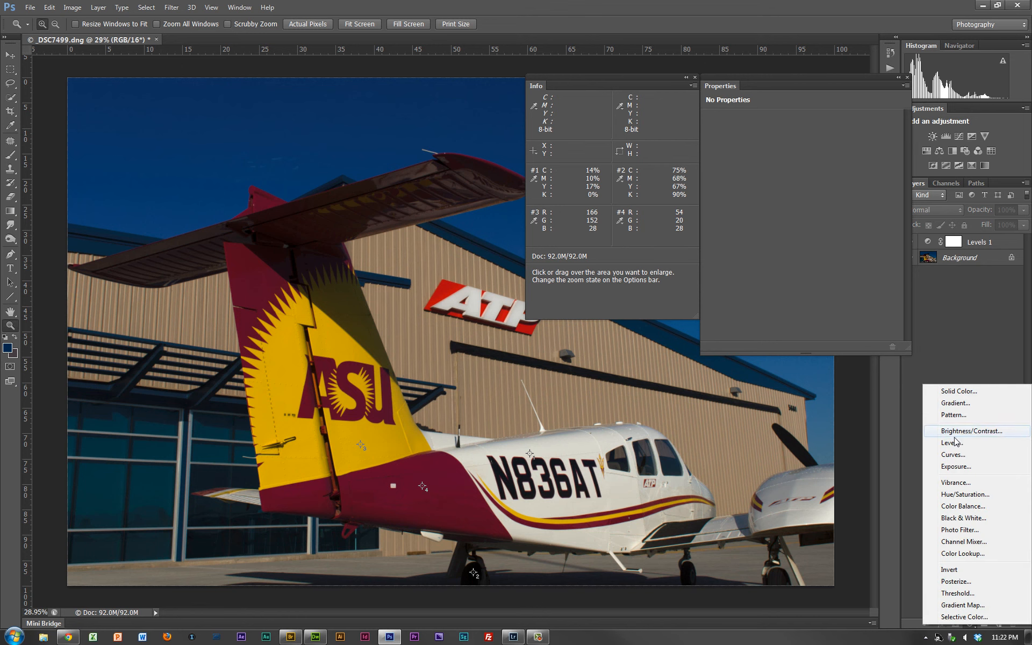
pyautogui.click(953, 454)
pyautogui.click(778, 137)
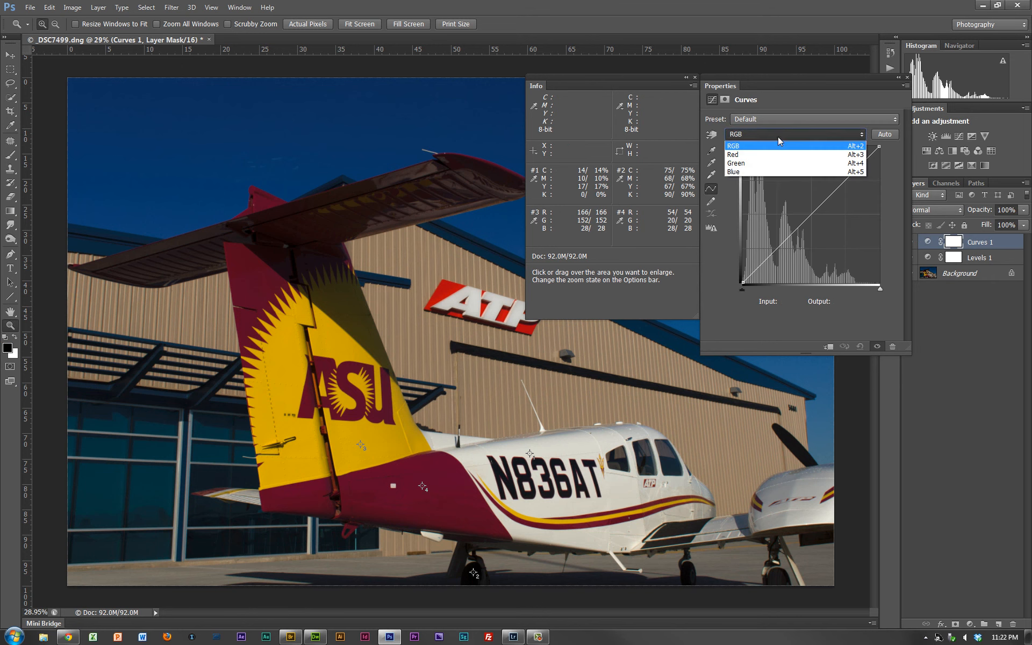
pyautogui.click(779, 136)
pyautogui.click(778, 137)
pyautogui.click(778, 137)
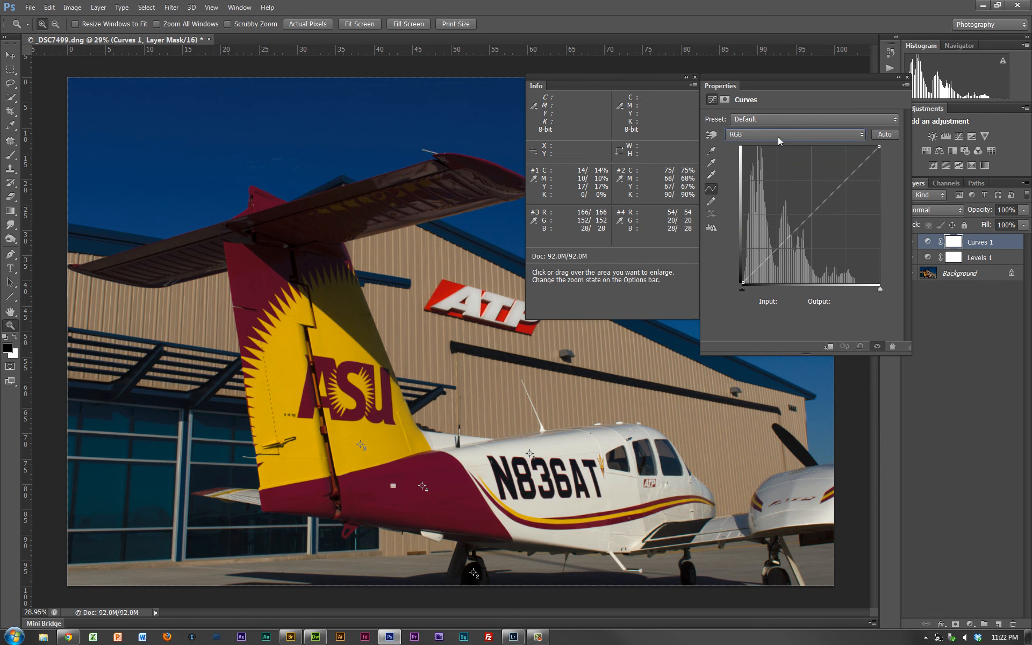
# - Convert the document to the U.S. Web Coated (SWOP) v2 profile, flattening the image to preserve appearance
pyautogui.click(49, 11)
pyautogui.moveTo(76, 14)
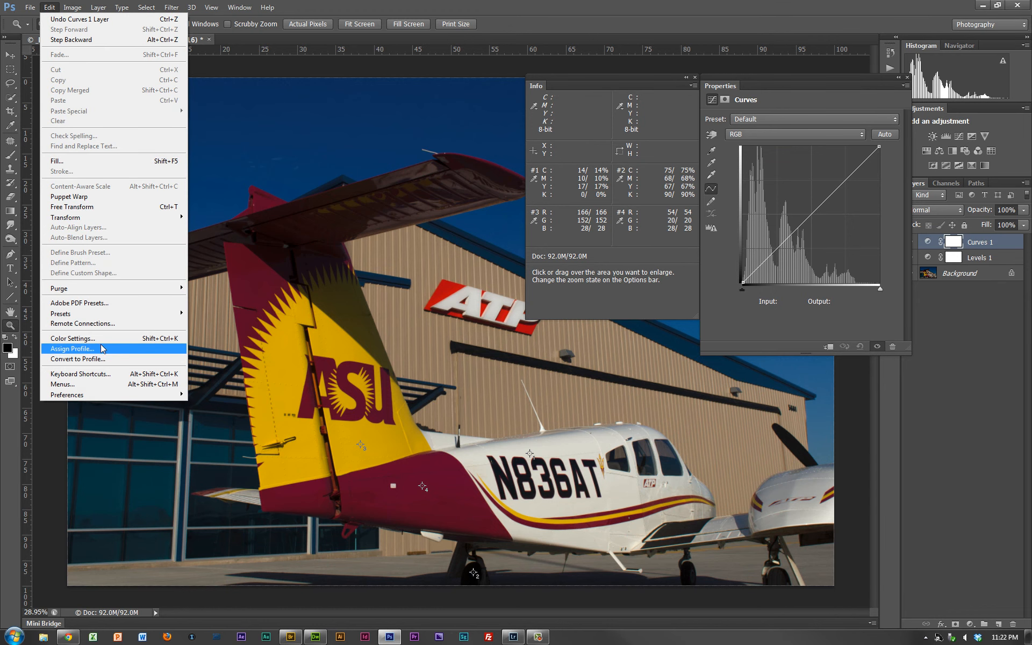
pyautogui.click(102, 359)
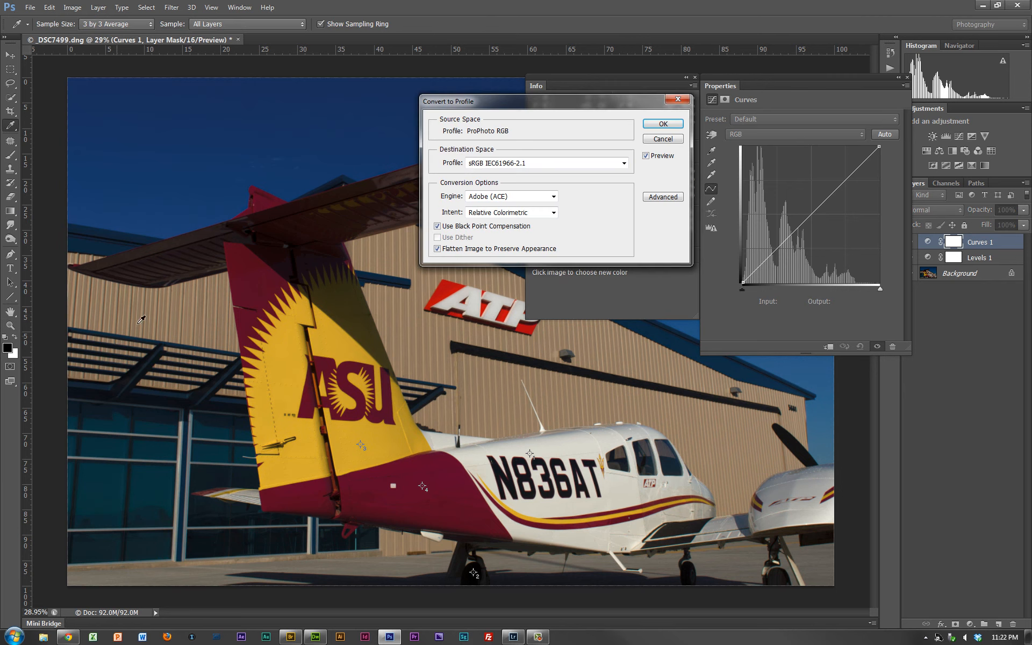
pyautogui.click(594, 163)
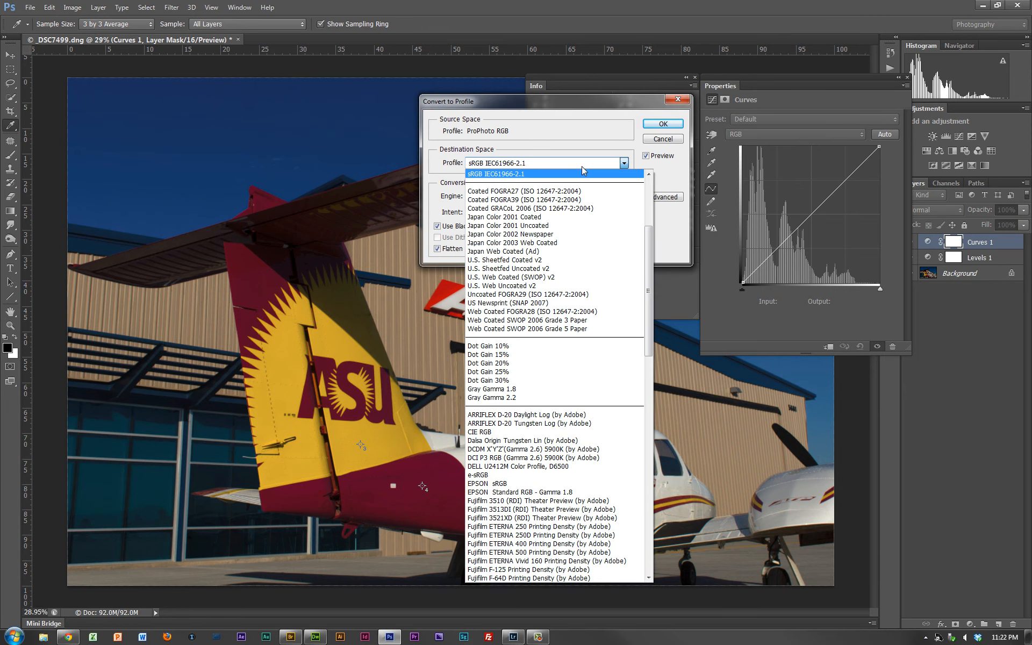
pyautogui.click(508, 277)
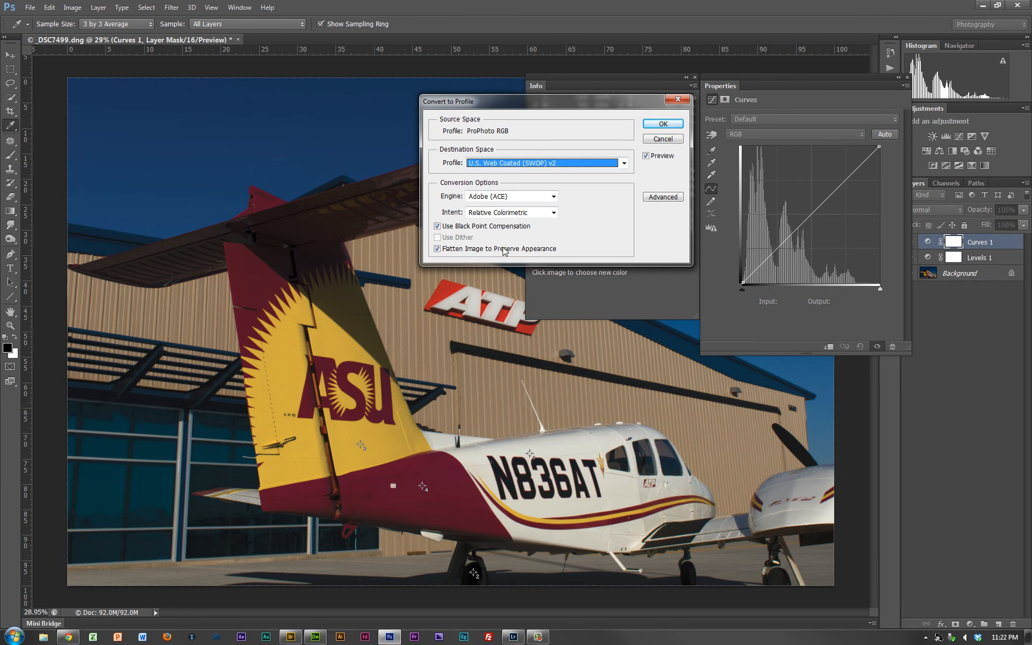
pyautogui.click(662, 124)
pyautogui.press('z')
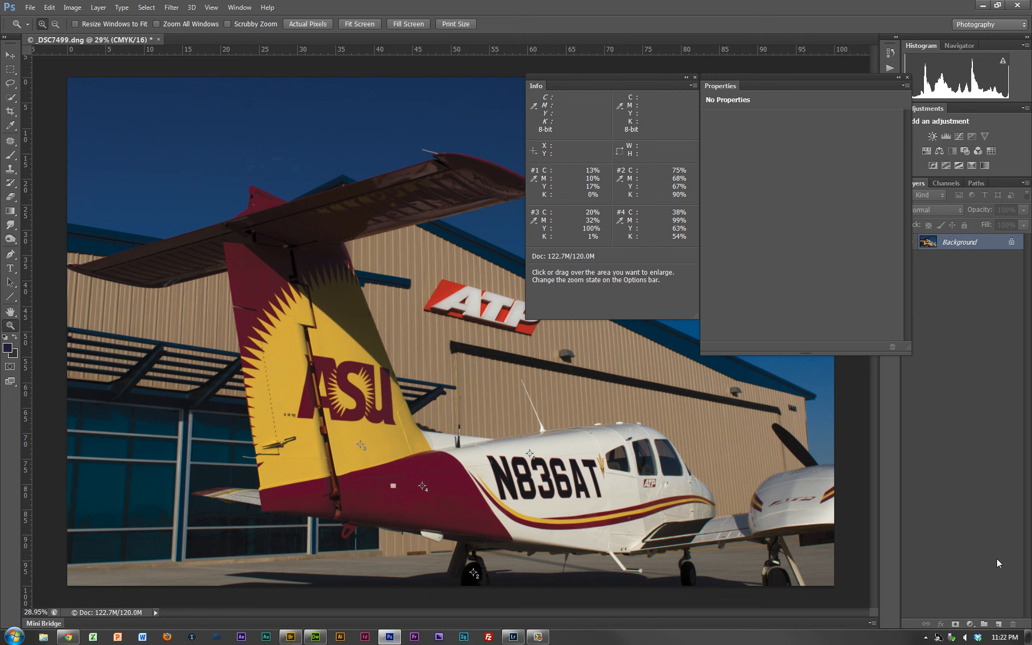
# - Add a Curves adjustment layer to the CMYK image and display its Cyan channel
pyautogui.click(974, 625)
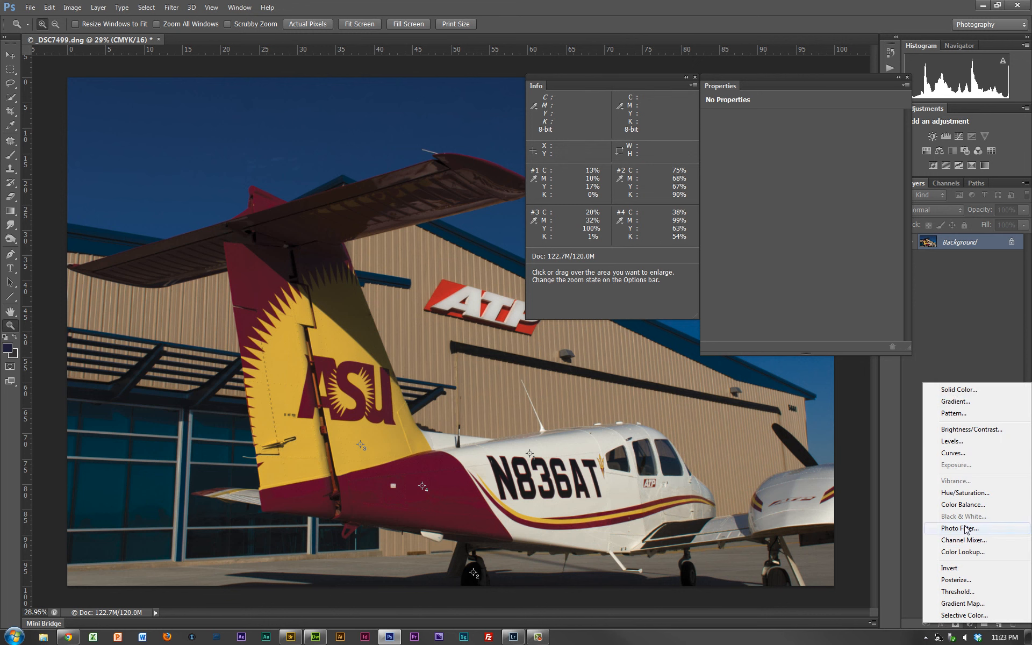
pyautogui.click(967, 453)
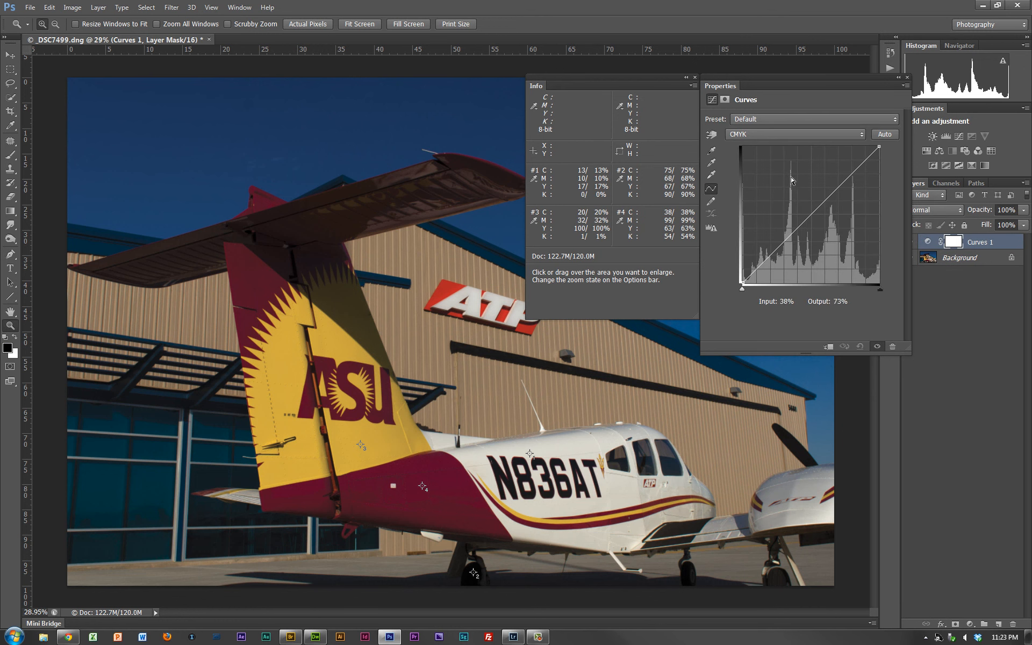
pyautogui.click(763, 136)
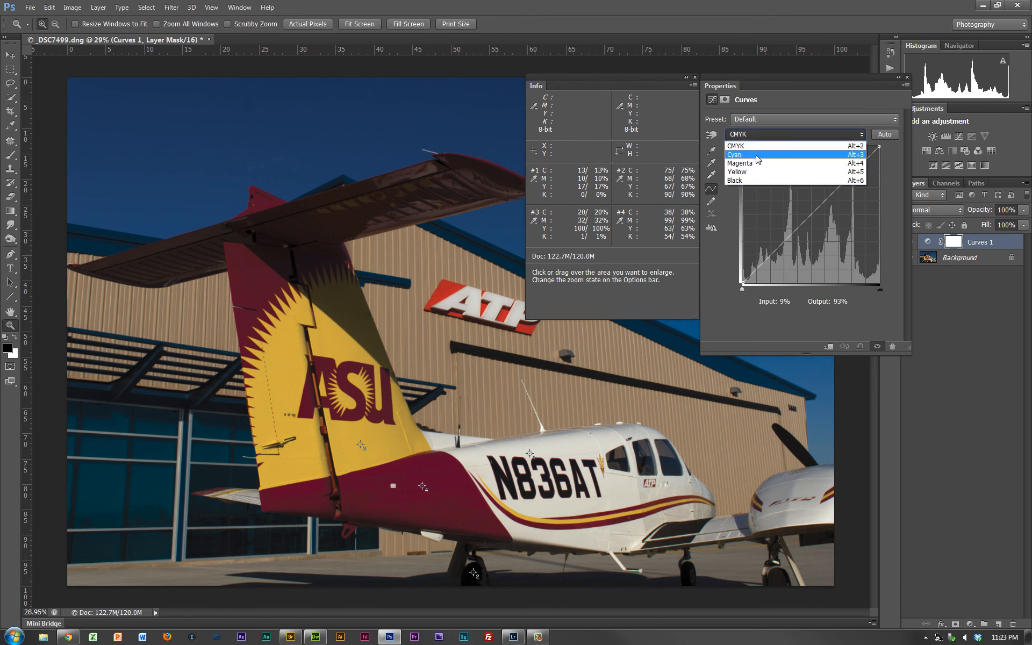
pyautogui.click(758, 155)
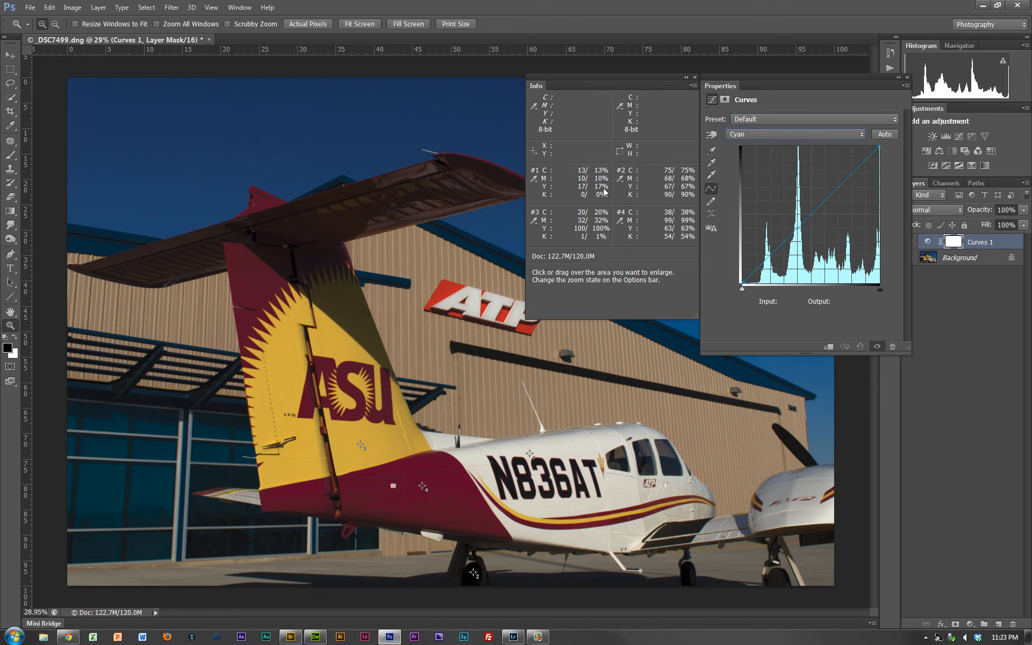
# - In the Curves layer's Yellow channel, move the highlight endpoint to input 9, output 0, keeping the shadow endpoint at 100
pyautogui.click(754, 134)
pyautogui.click(745, 171)
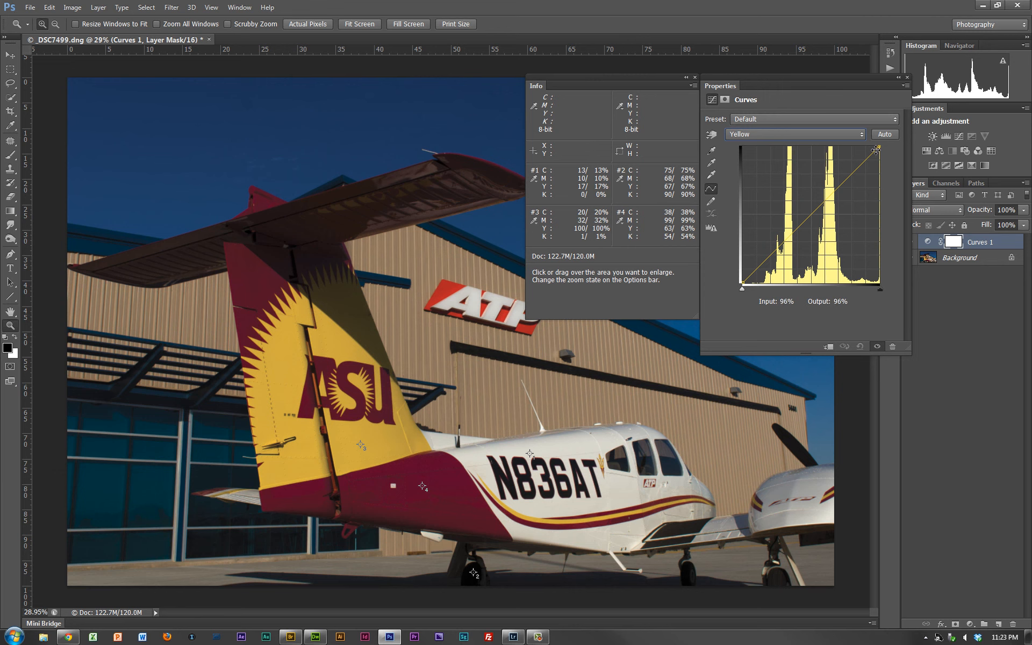
pyautogui.moveTo(878, 148); pyautogui.dragTo(886, 183)
pyautogui.hotkey('ctrl', 'z')
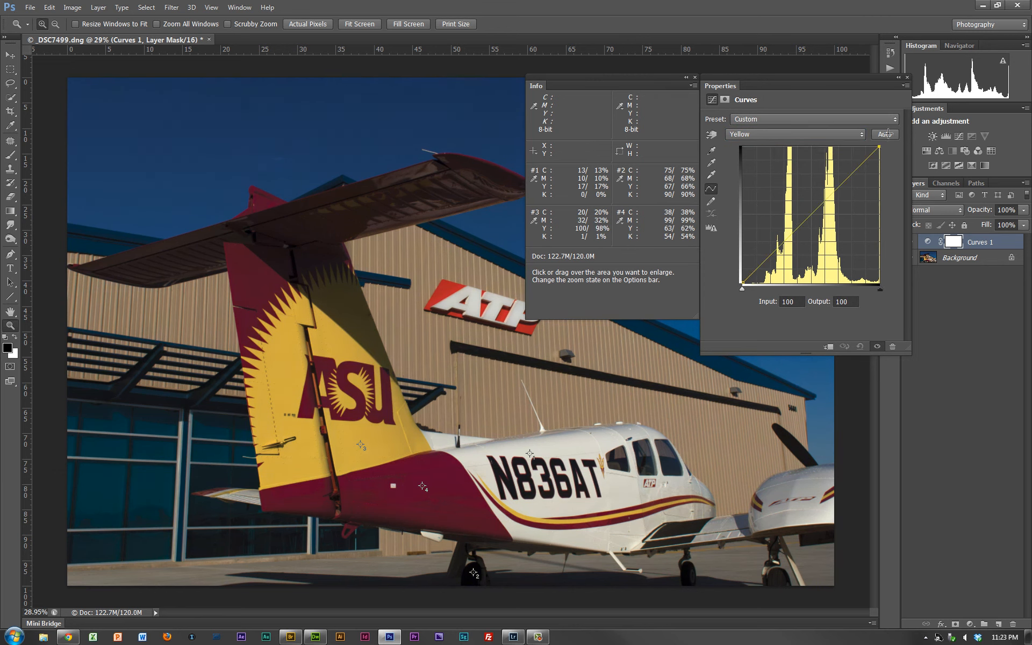
pyautogui.moveTo(742, 289); pyautogui.dragTo(757, 291)
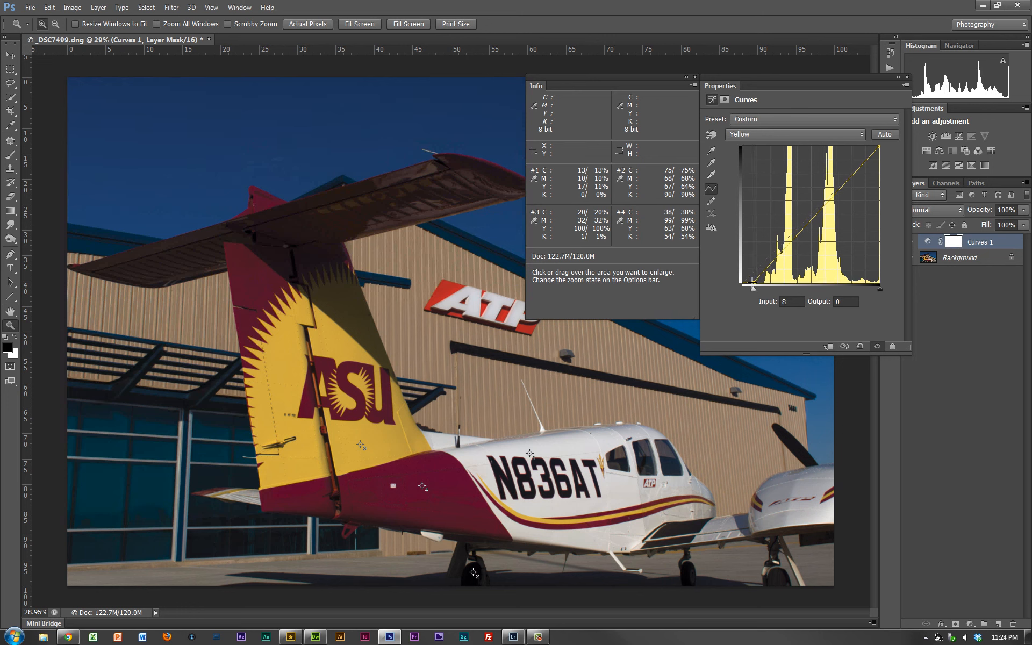
pyautogui.moveTo(755, 284); pyautogui.dragTo(754, 283)
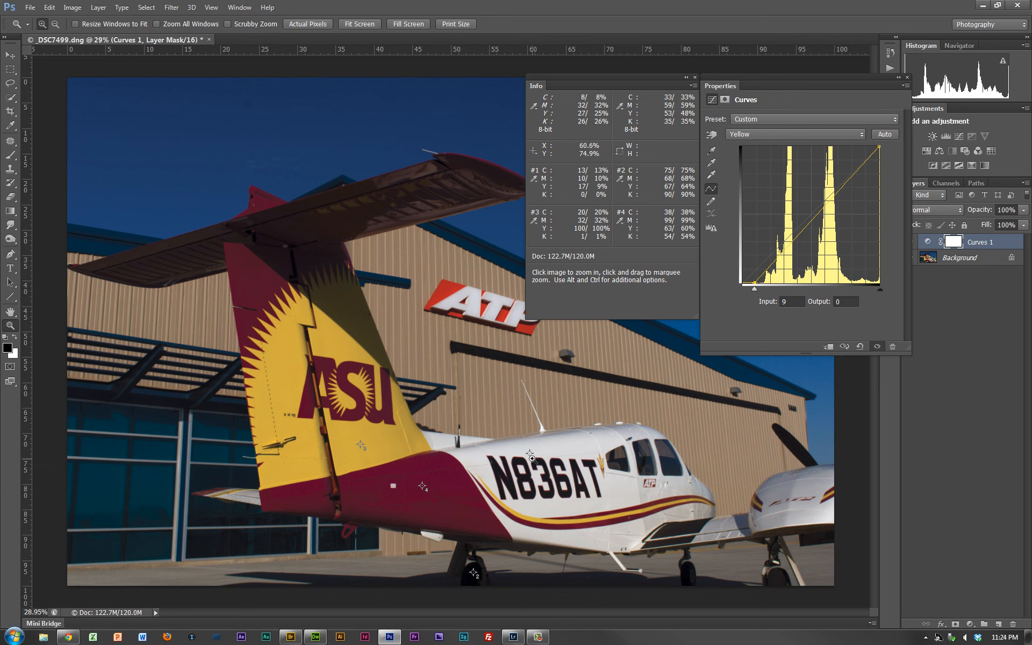
# - Check sampler #1's readout in RGB Color and return it to CMYK Color
pyautogui.click(534, 180)
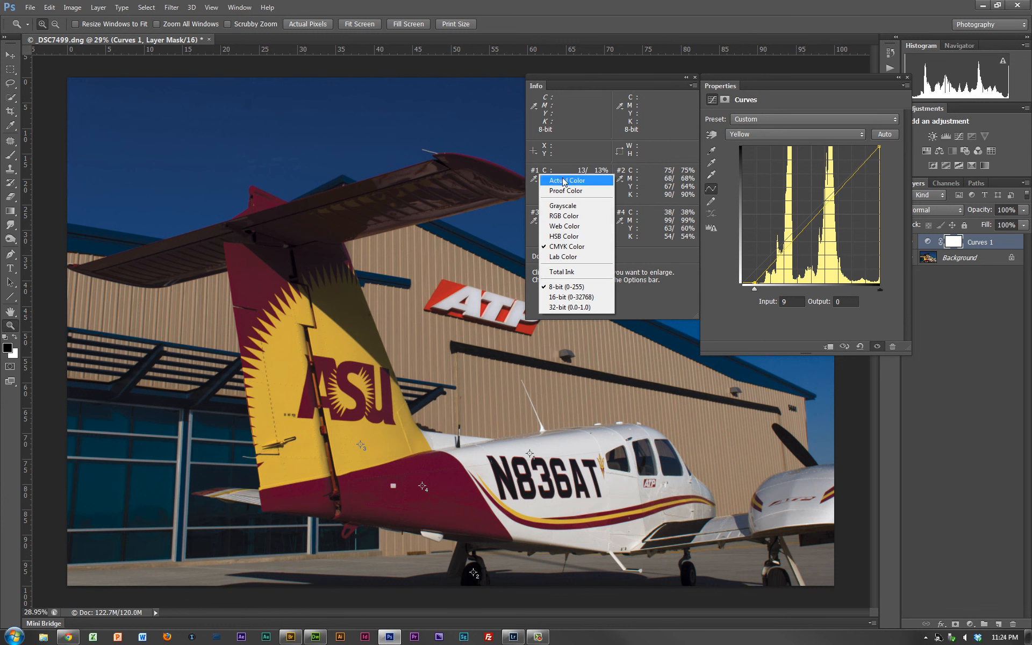
pyautogui.click(567, 216)
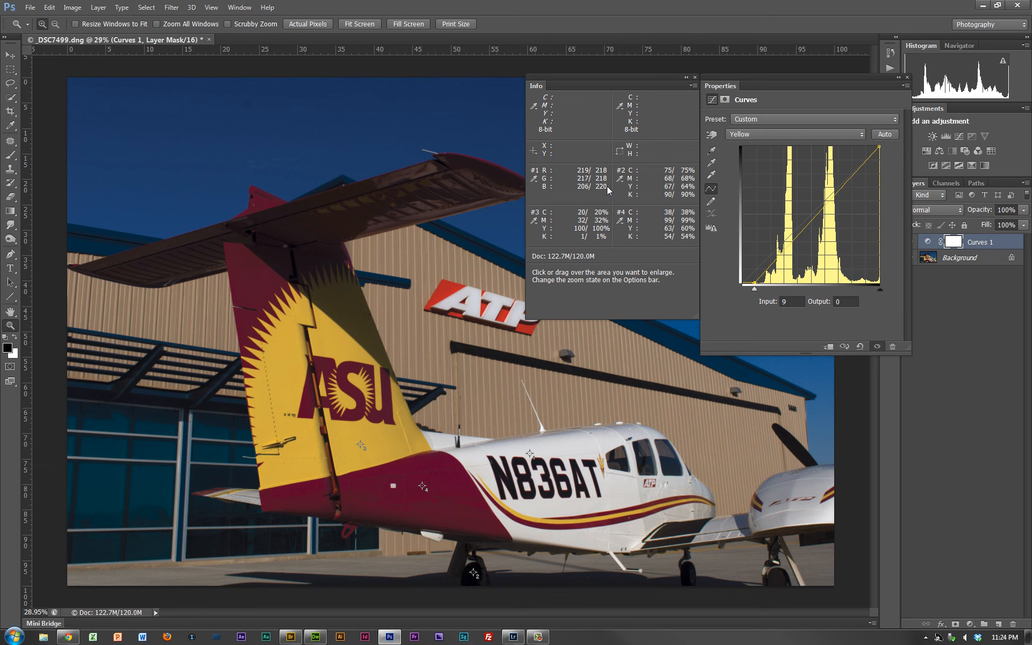
pyautogui.click(534, 179)
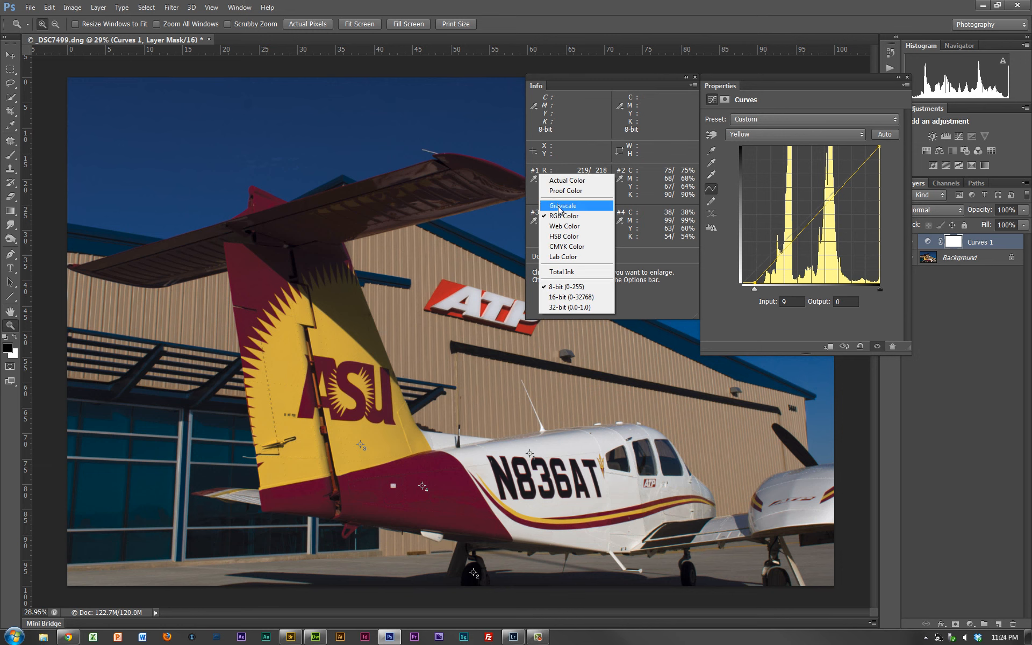
pyautogui.click(566, 246)
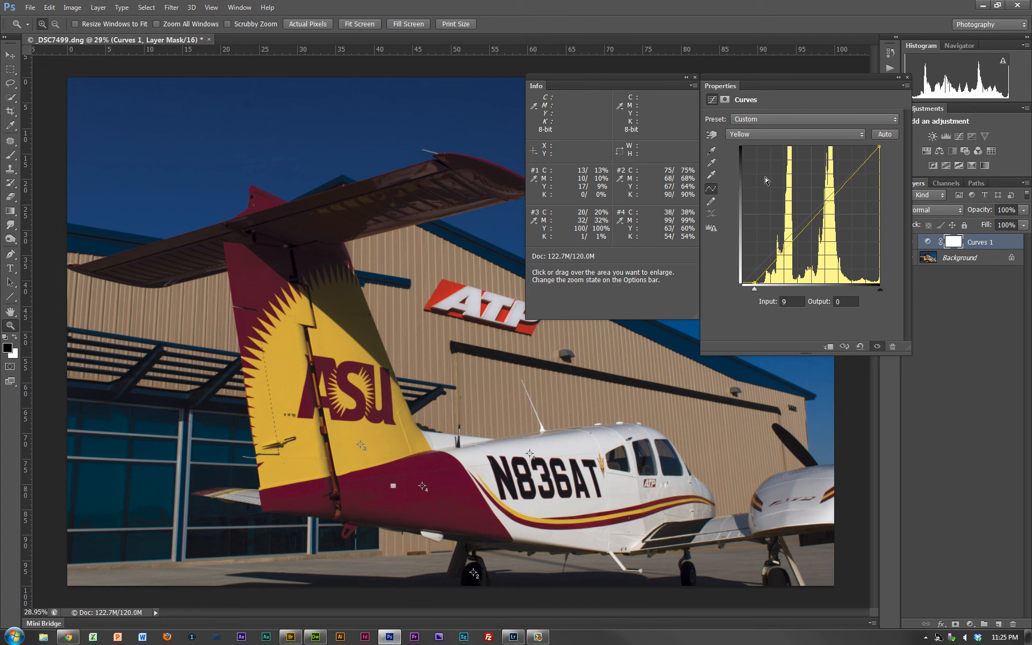
# - Lower the shadow endpoint of the Curves layer's Magenta channel slightly to reduce magenta
pyautogui.click(834, 137)
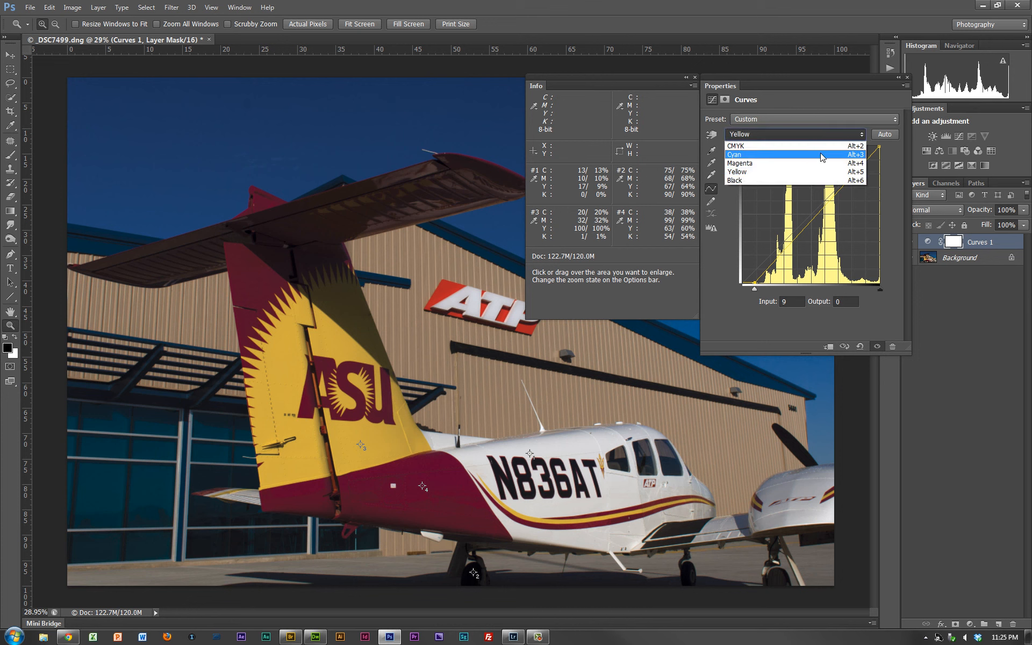
pyautogui.click(806, 159)
pyautogui.click(878, 146)
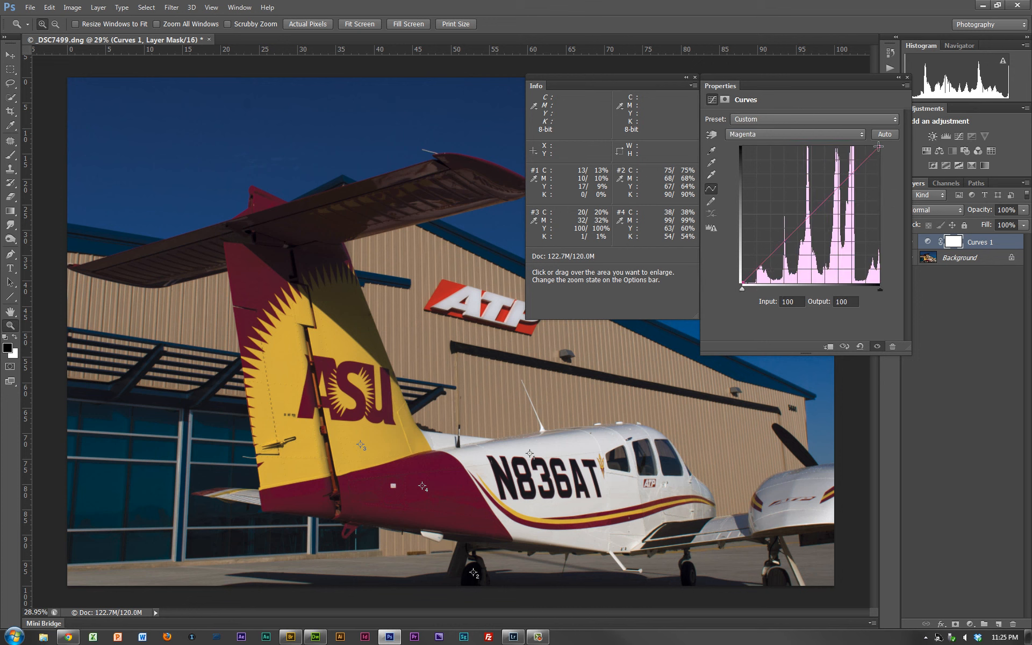
pyautogui.moveTo(878, 146); pyautogui.dragTo(886, 154)
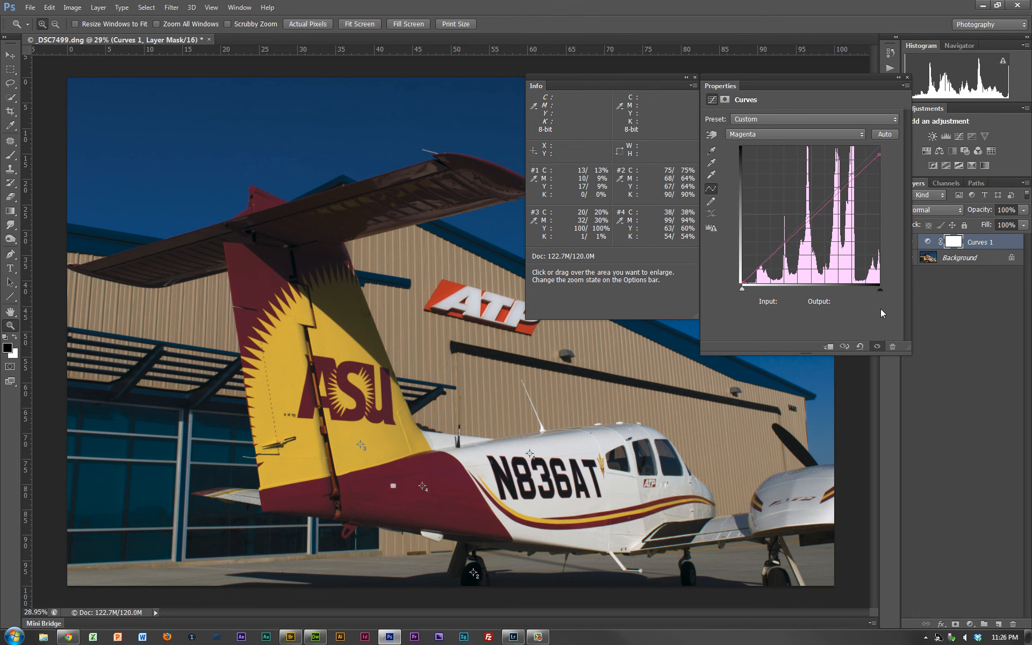
# - Move the Properties panel clear of the Layers panel and set samplers #1 and #2 to RGB Color readouts
pyautogui.moveTo(871, 76); pyautogui.dragTo(851, 76)
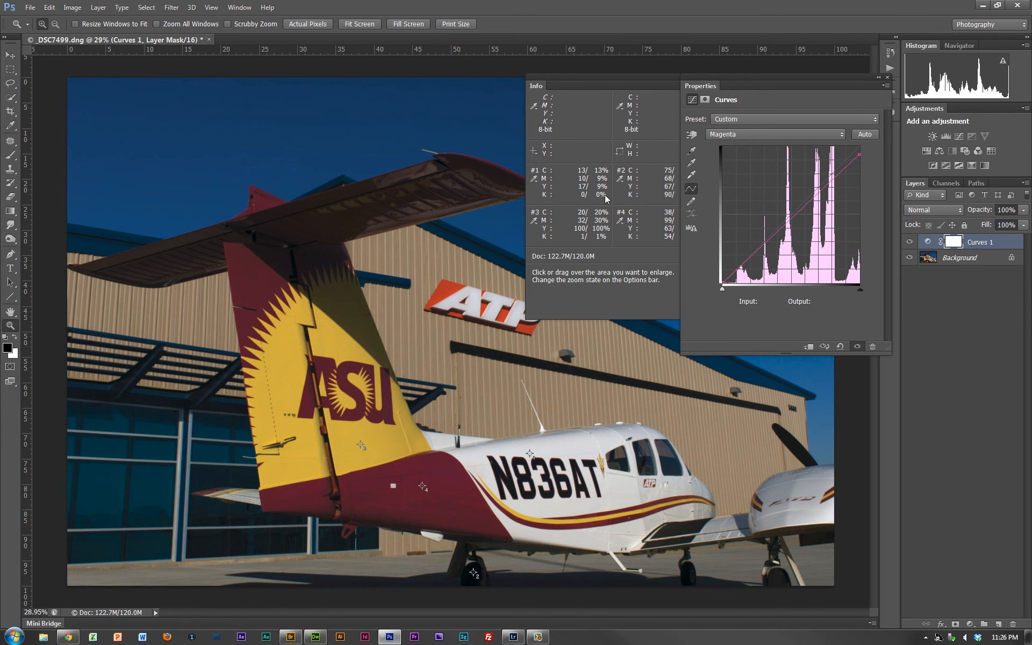
pyautogui.click(535, 179)
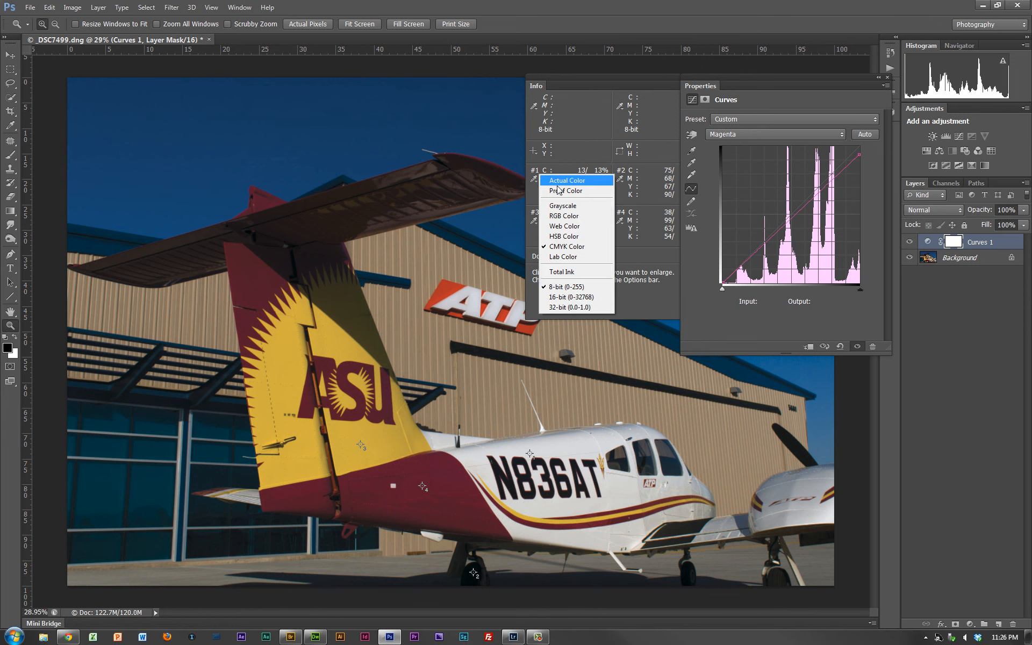
pyautogui.click(565, 215)
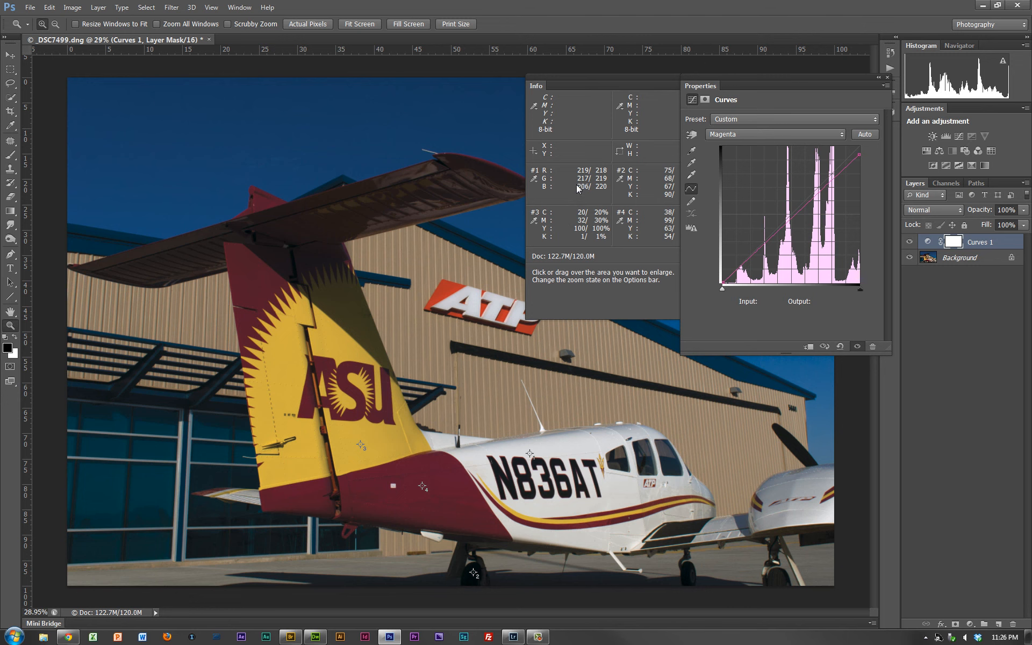
pyautogui.click(622, 182)
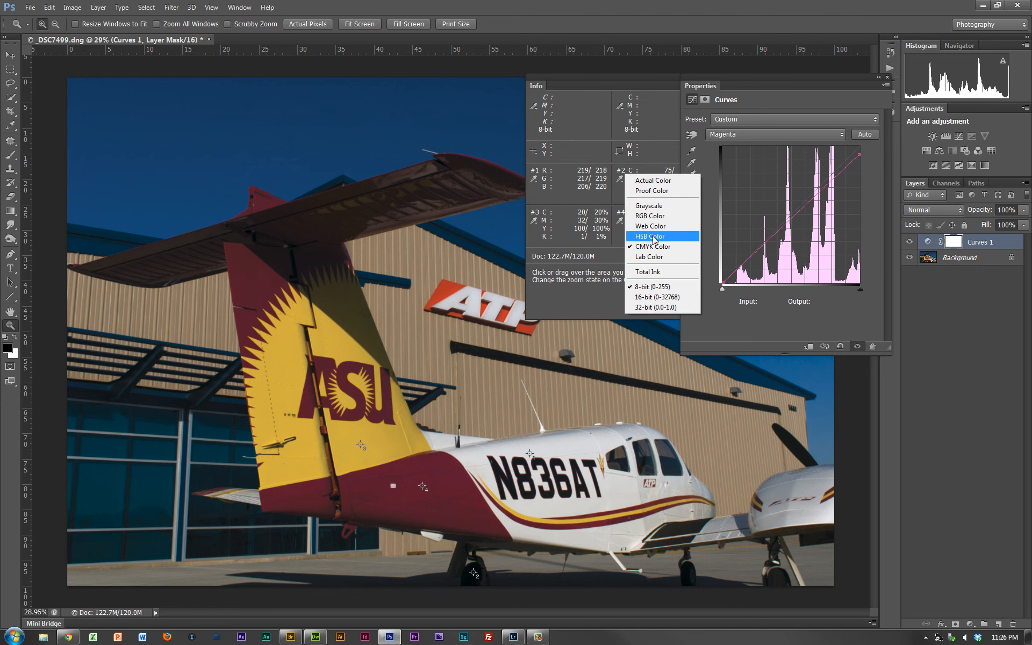
pyautogui.click(657, 216)
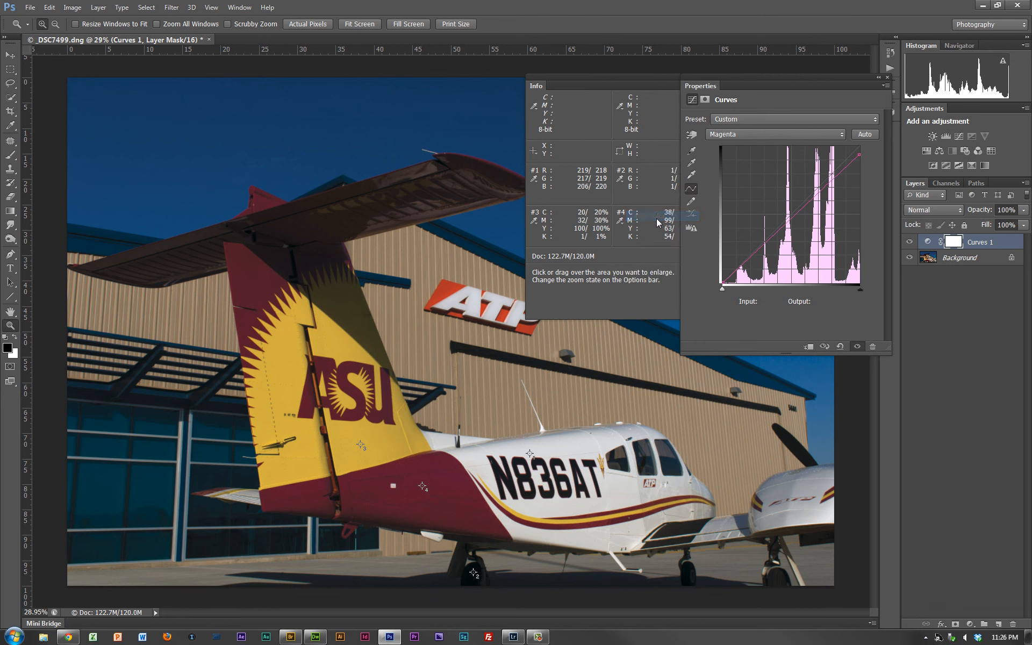